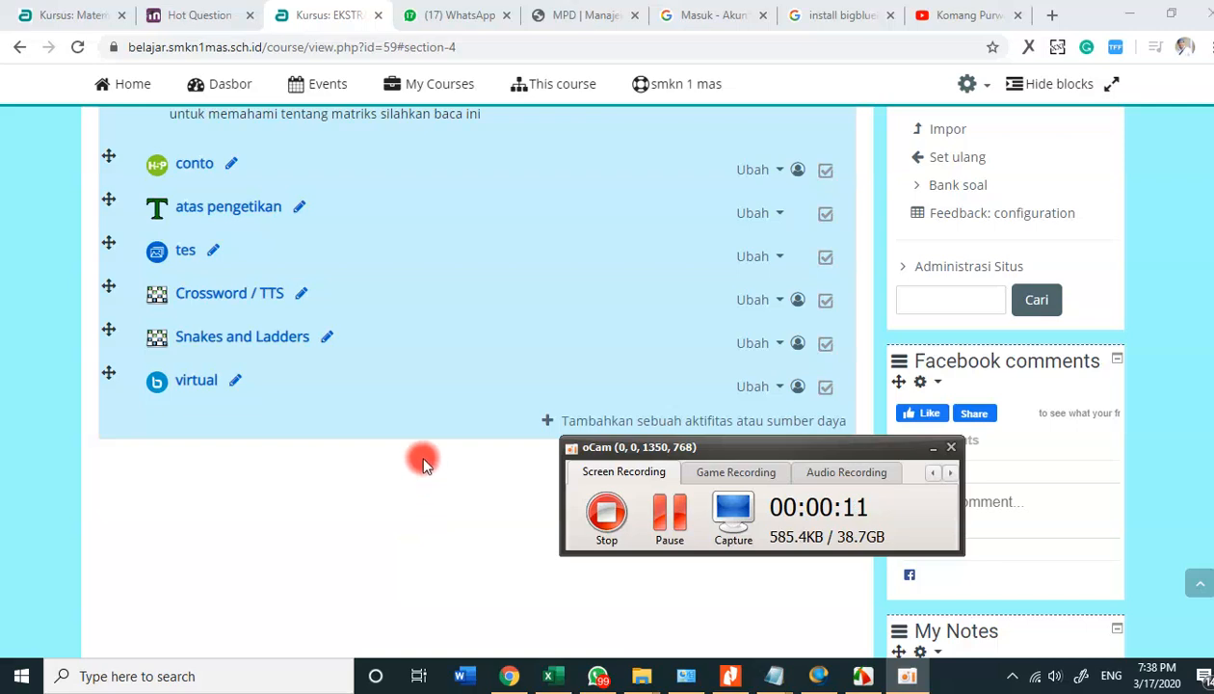
Open the Crossword / TTS activity in the Matriks section and continue the previous game attempt.
left_click(241, 292)
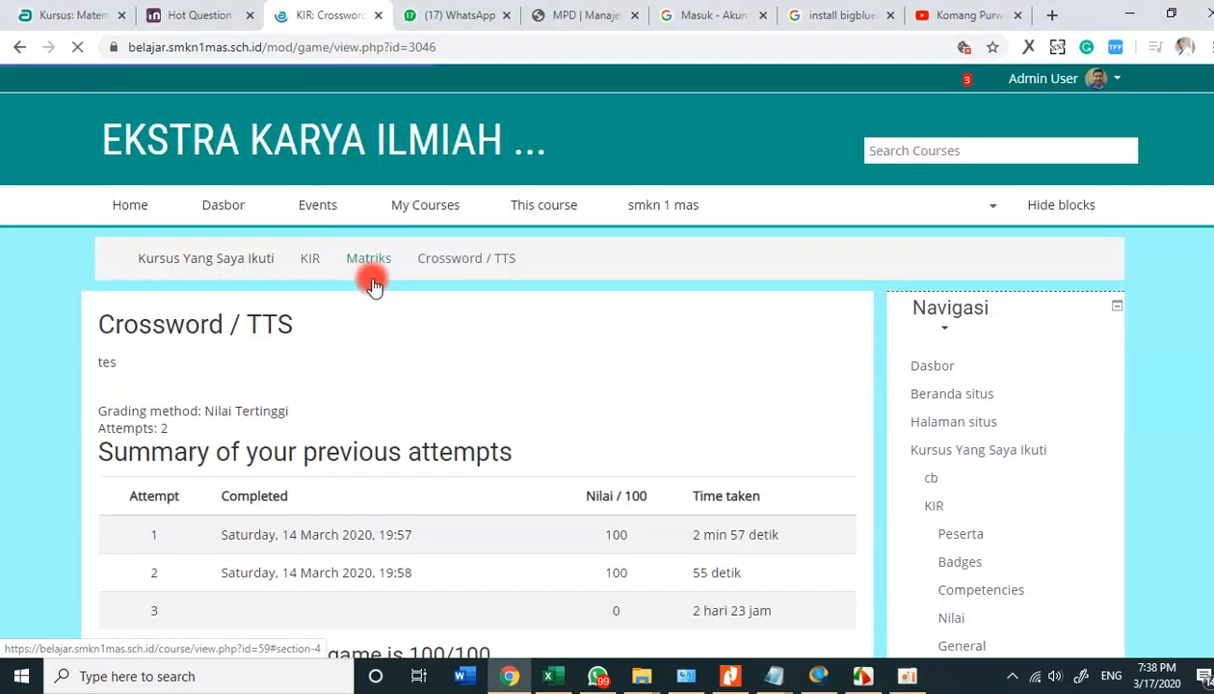
scroll(463, 453, "down", 3)
left_click(236, 395)
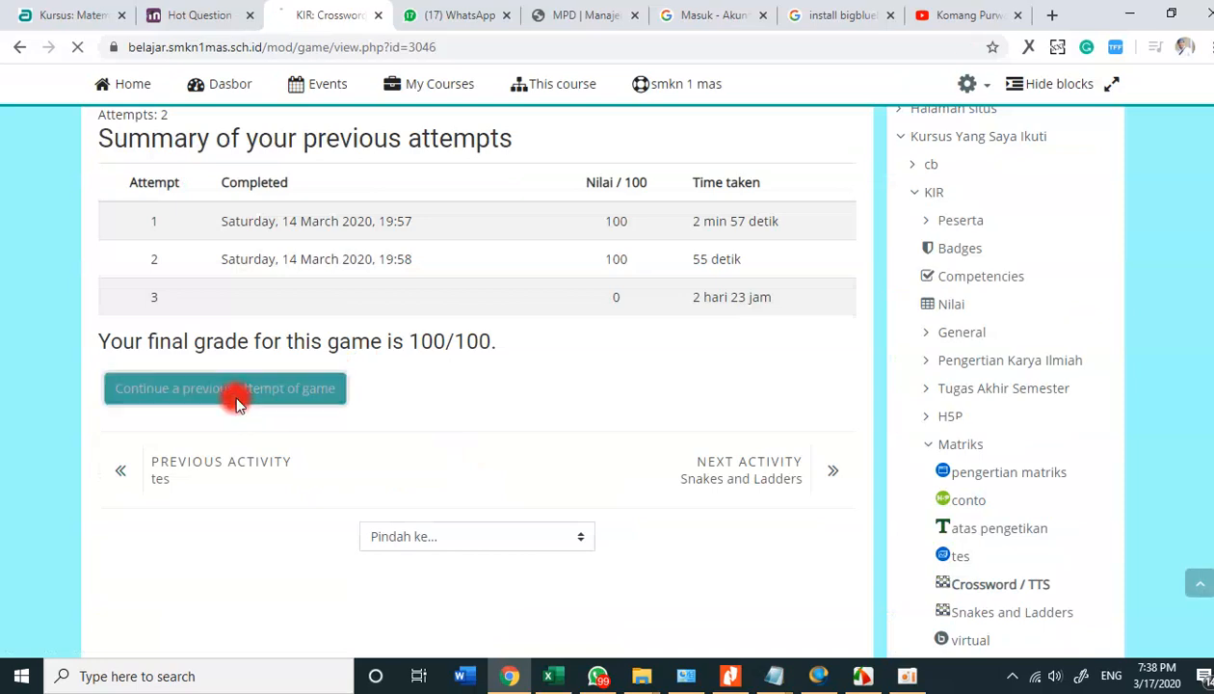
scroll(468, 381, "down", 2)
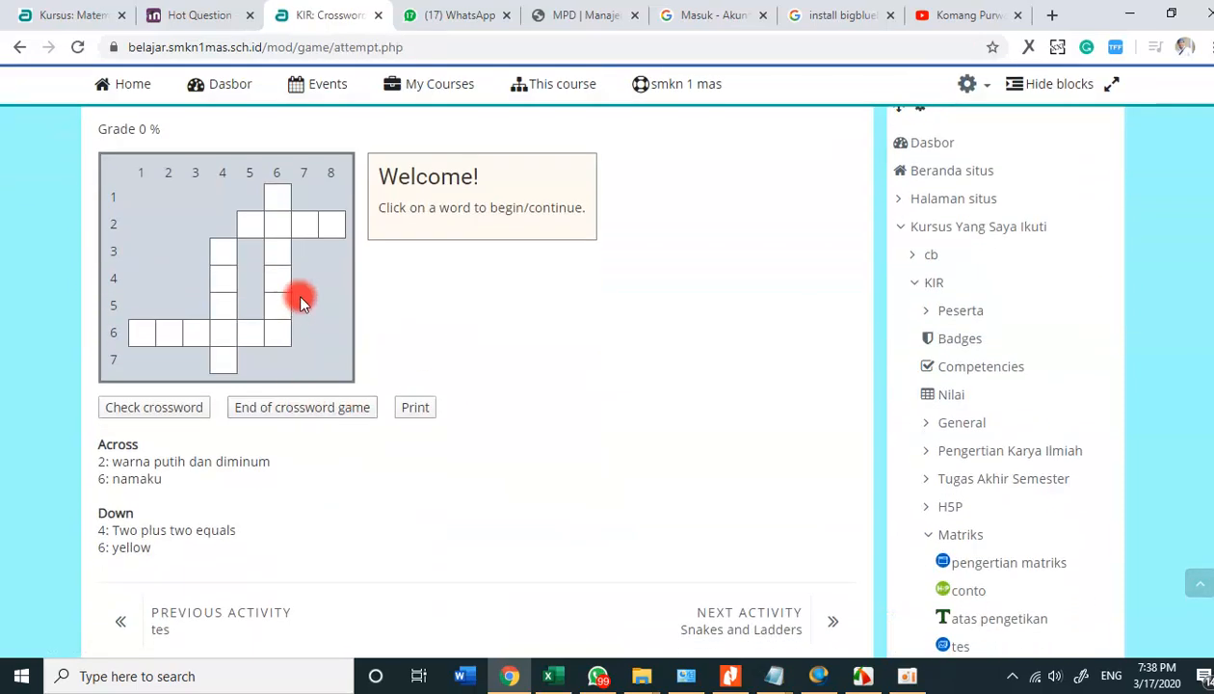
Fill in the crossword with KUNING for "yellow", SUSU for "warna putih dan diminum" and EMPAT for "Two plus two equals".
left_click(277, 202)
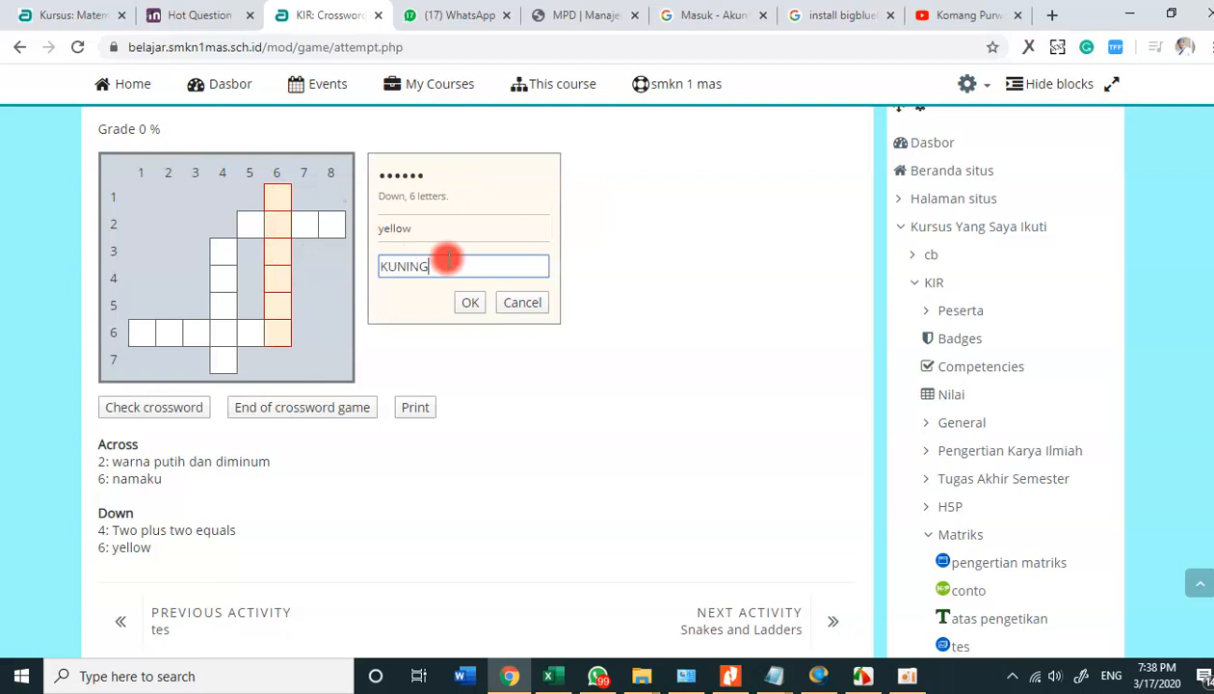
left_click(463, 310)
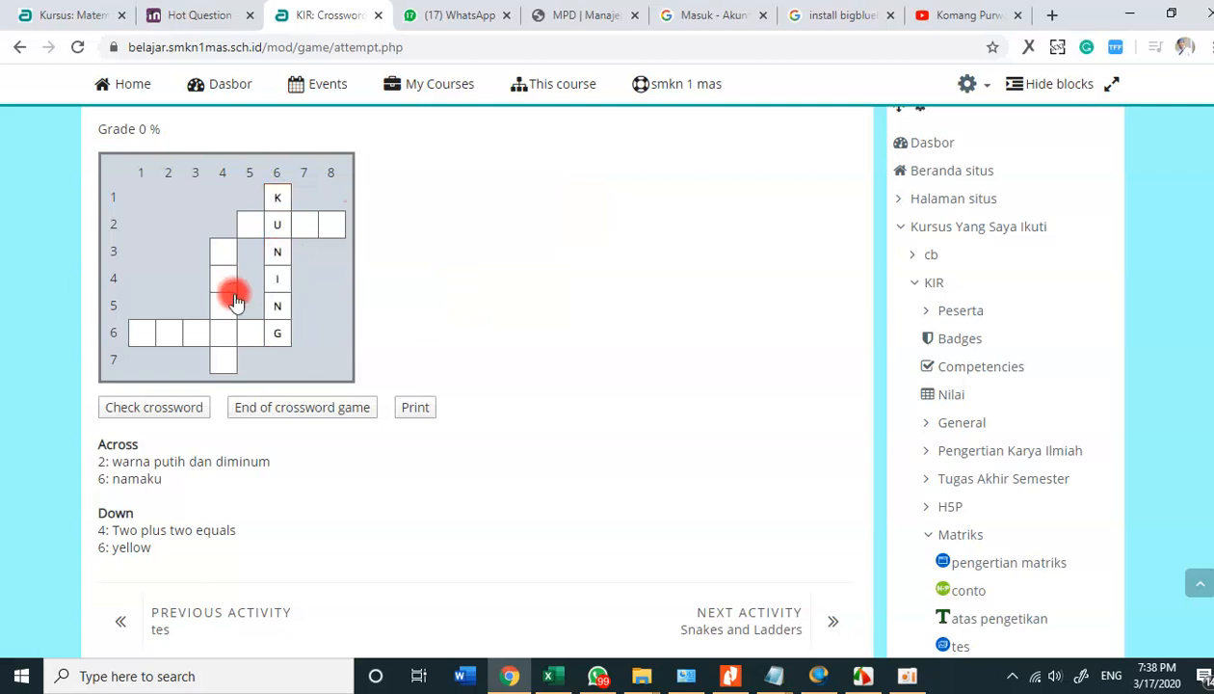
left_click(250, 224)
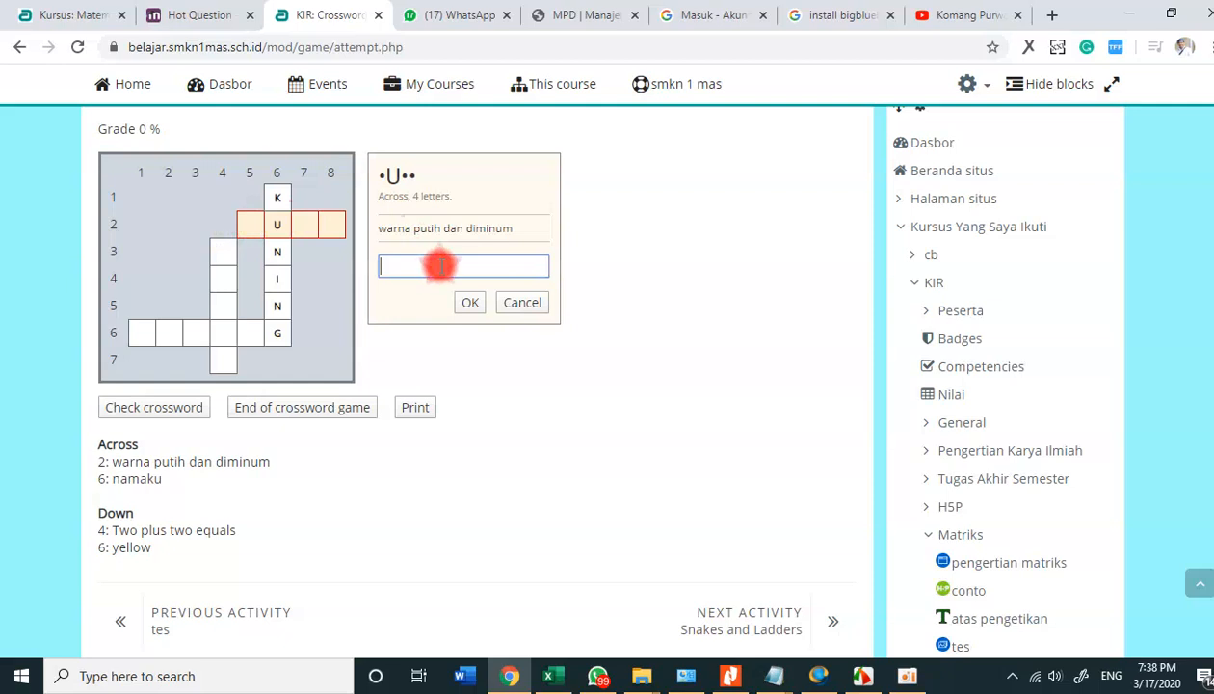
type("SUSU")
left_click(468, 301)
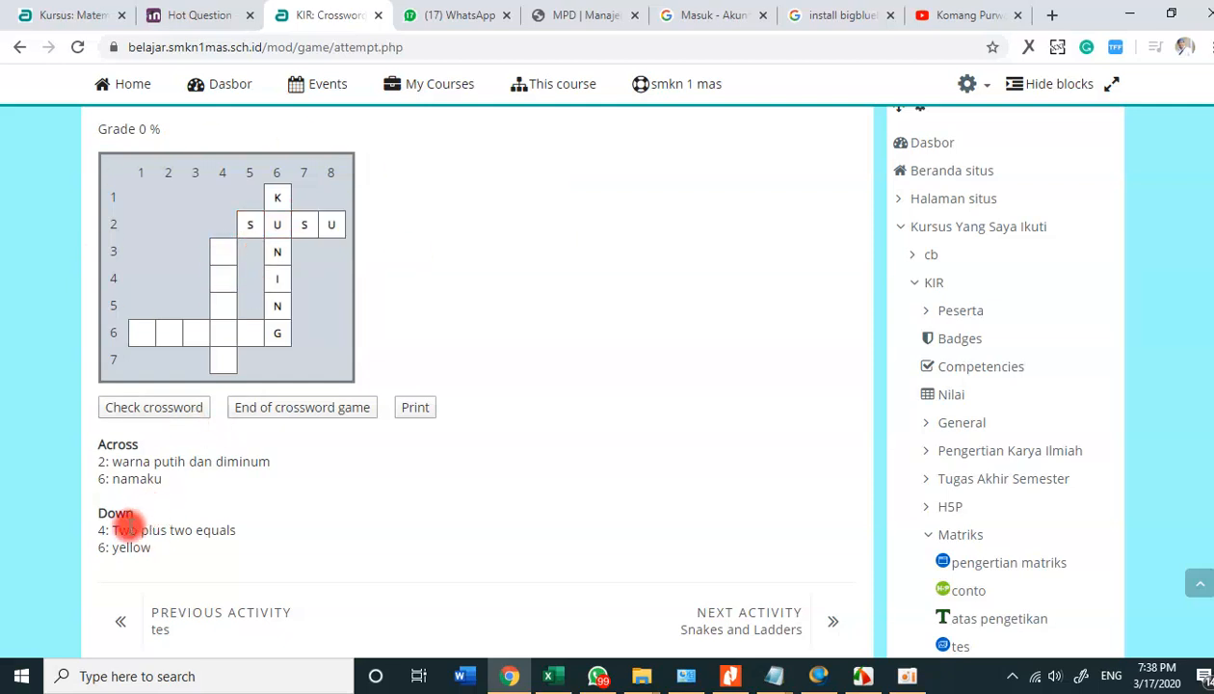
left_click(231, 252)
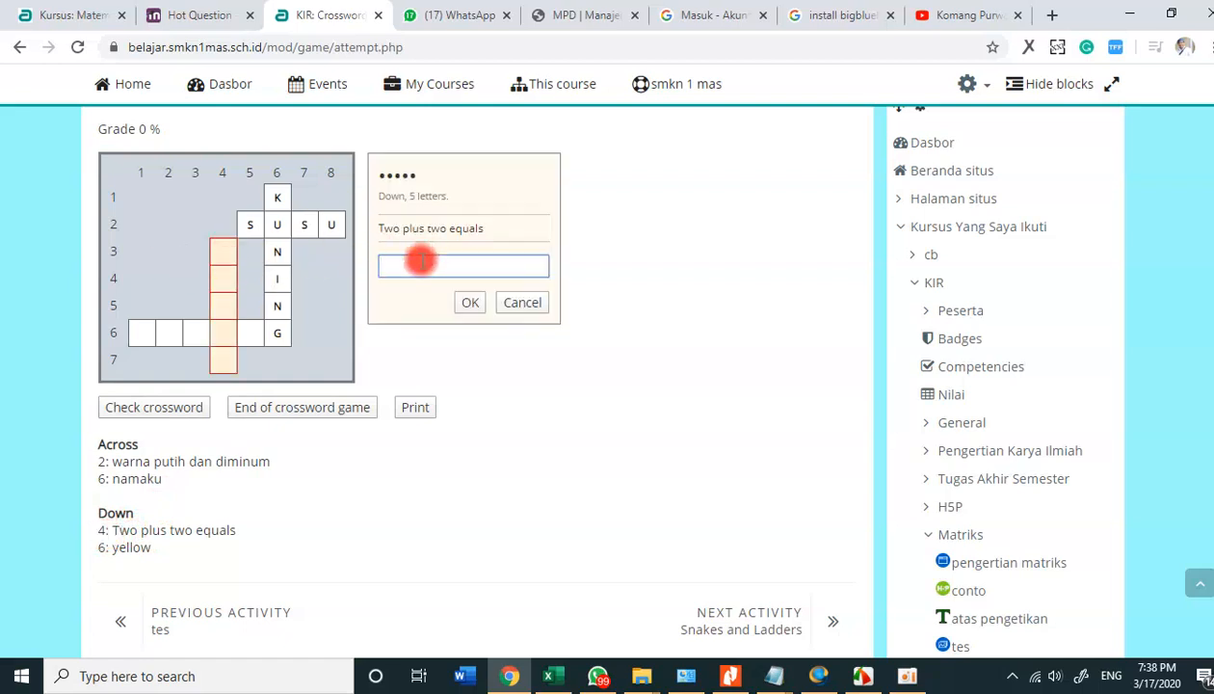
left_click(469, 304)
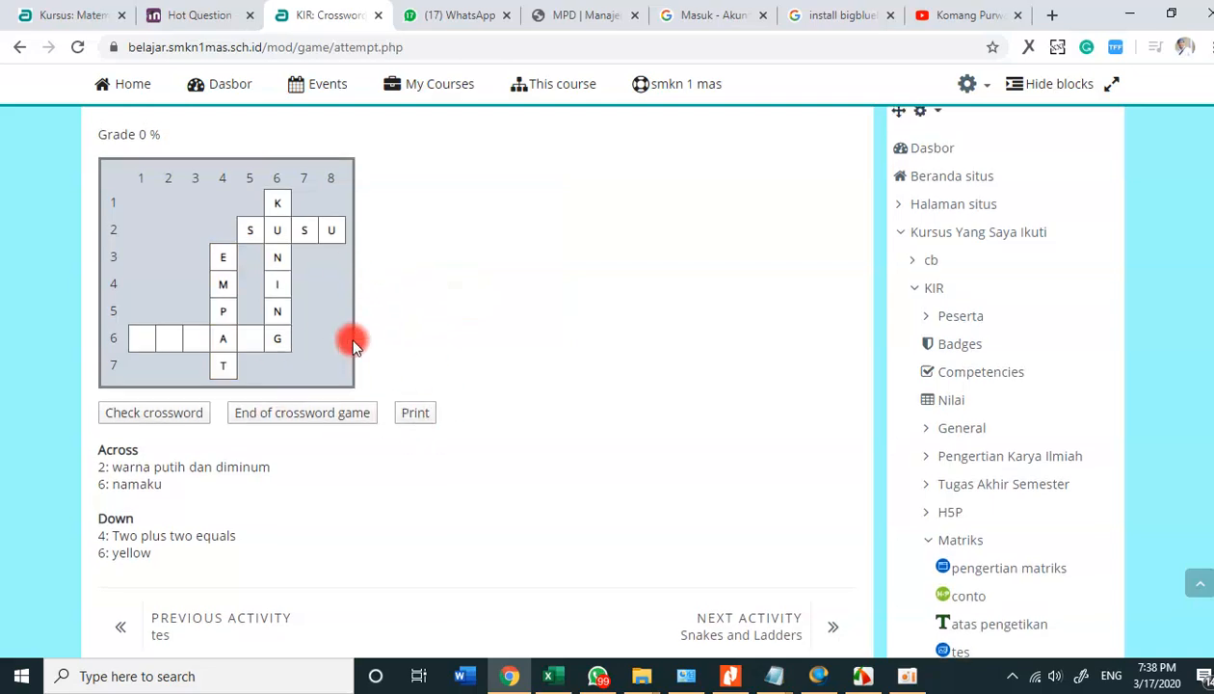
Return to the Matriks section of the course and switch to the Notepad window with the networking questions.
scroll(356, 337, "up", 2)
left_click(382, 174)
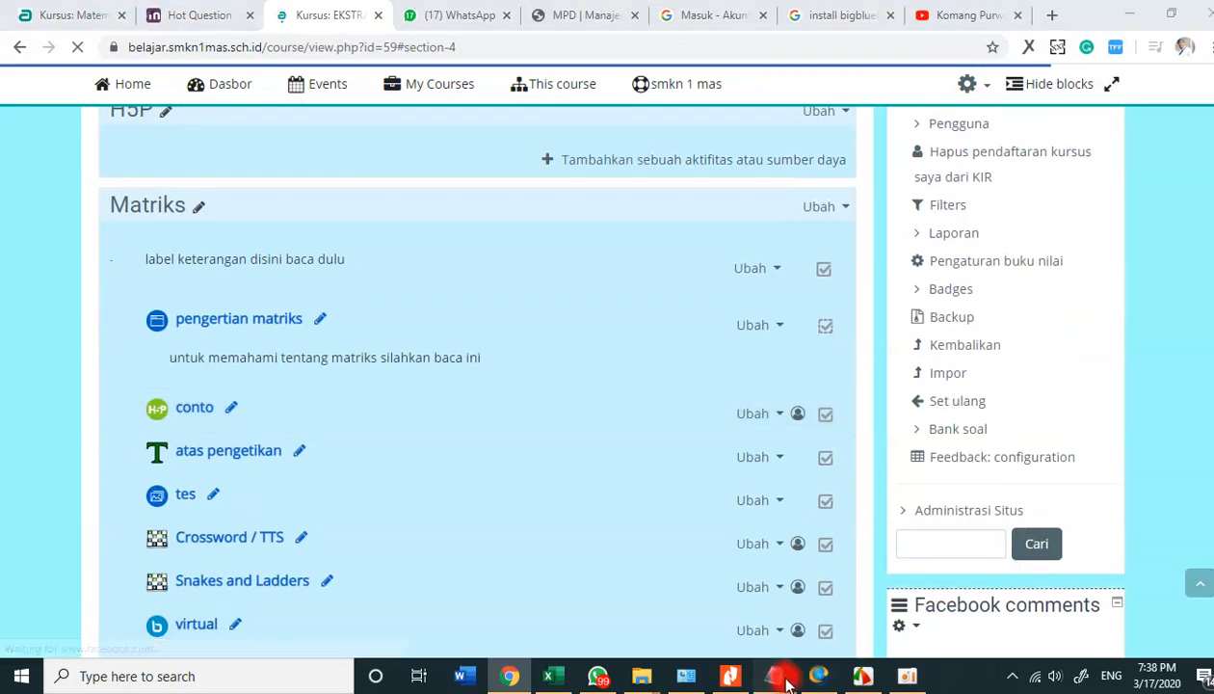
mouse_move(773, 676)
left_click(826, 612)
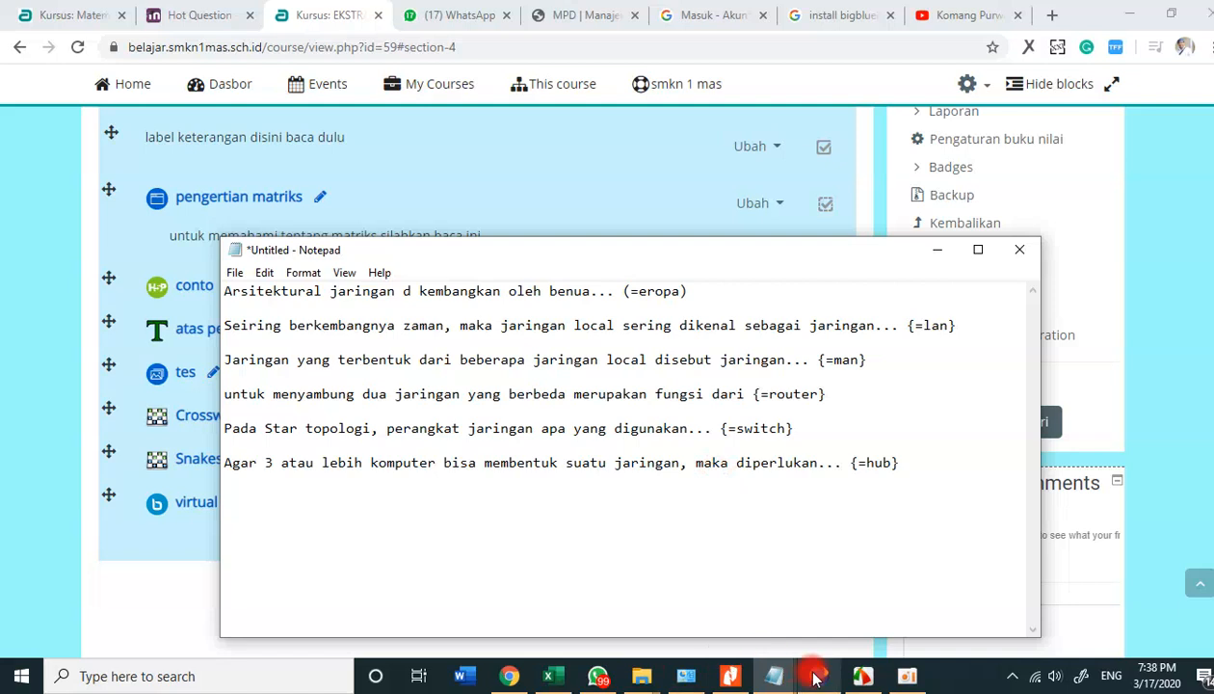
left_click(906, 675)
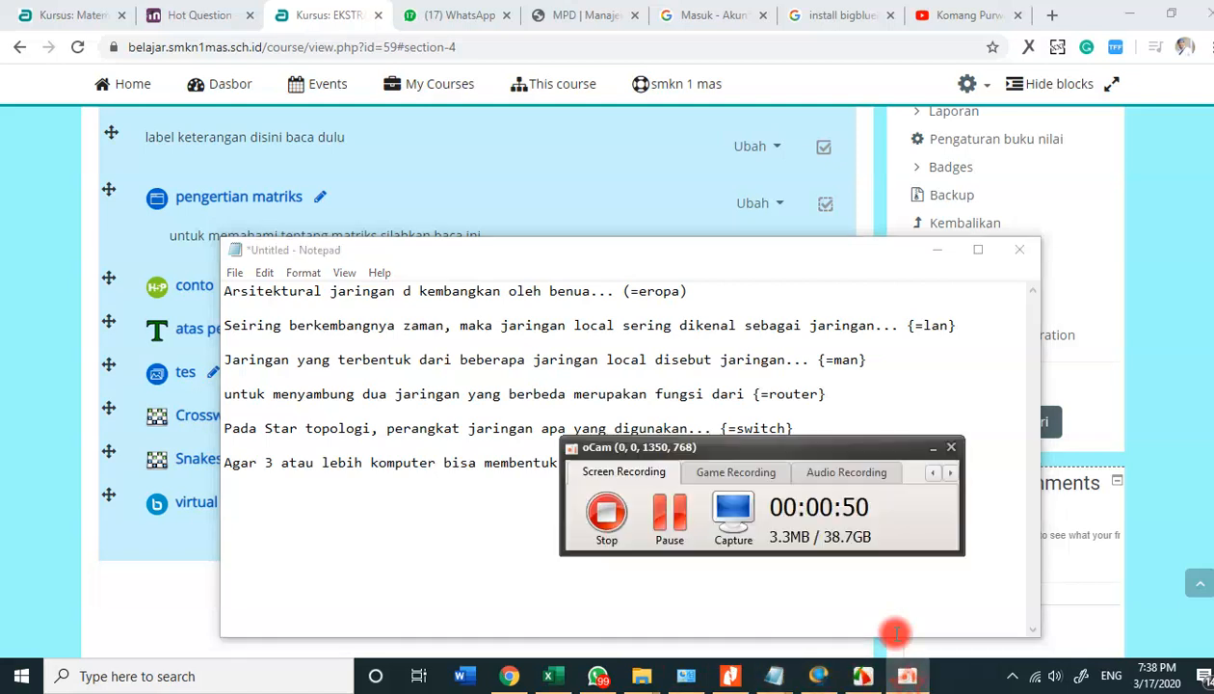
Examine how each question is written, with its answer after an equals sign inside curly braces.
left_click(474, 520)
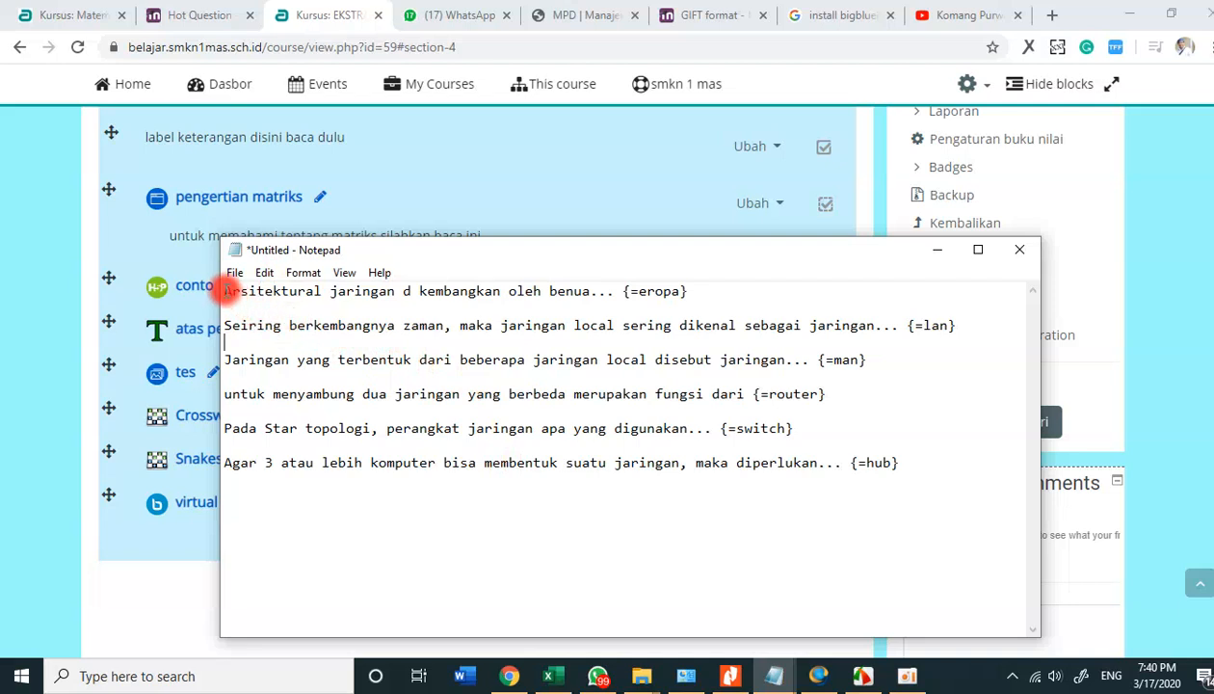
left_click_drag(229, 287, 624, 296)
left_click(626, 293)
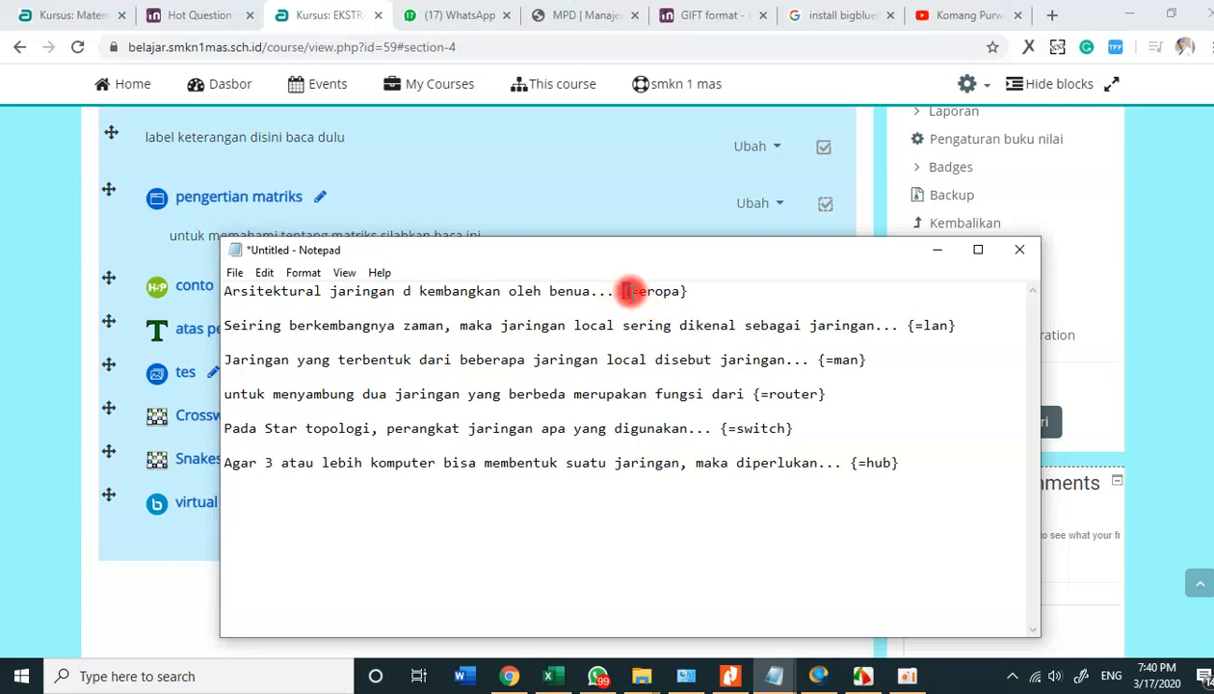
left_click_drag(636, 291, 676, 293)
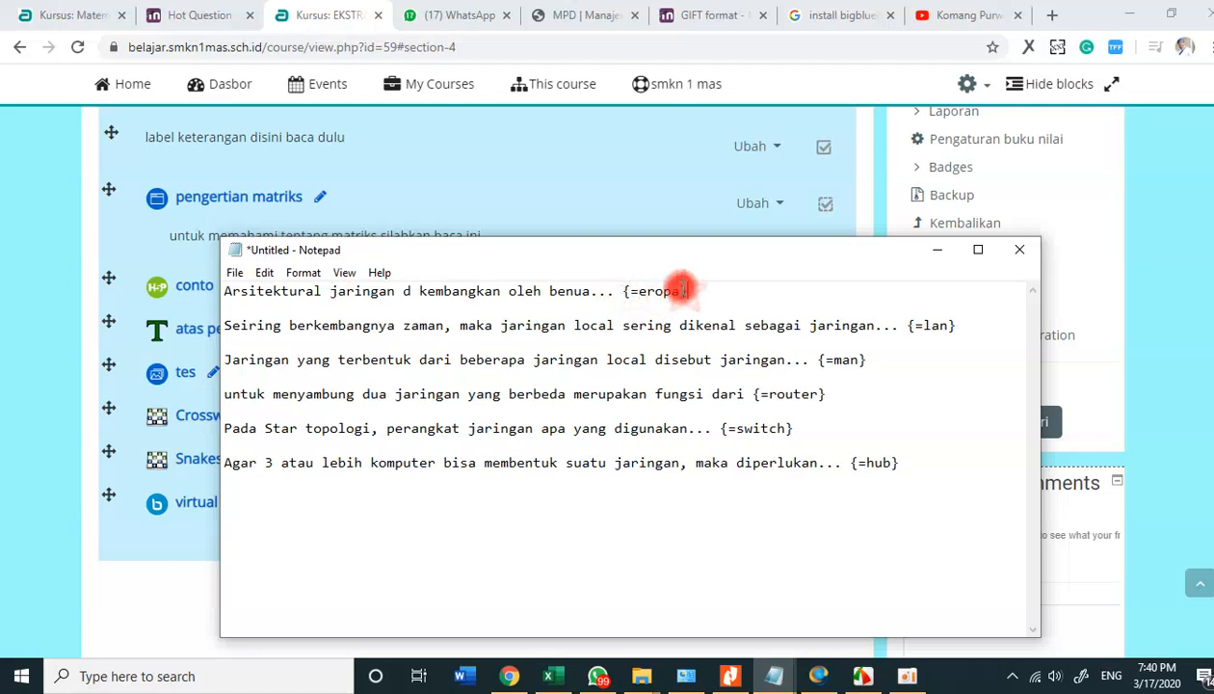
left_click(220, 308)
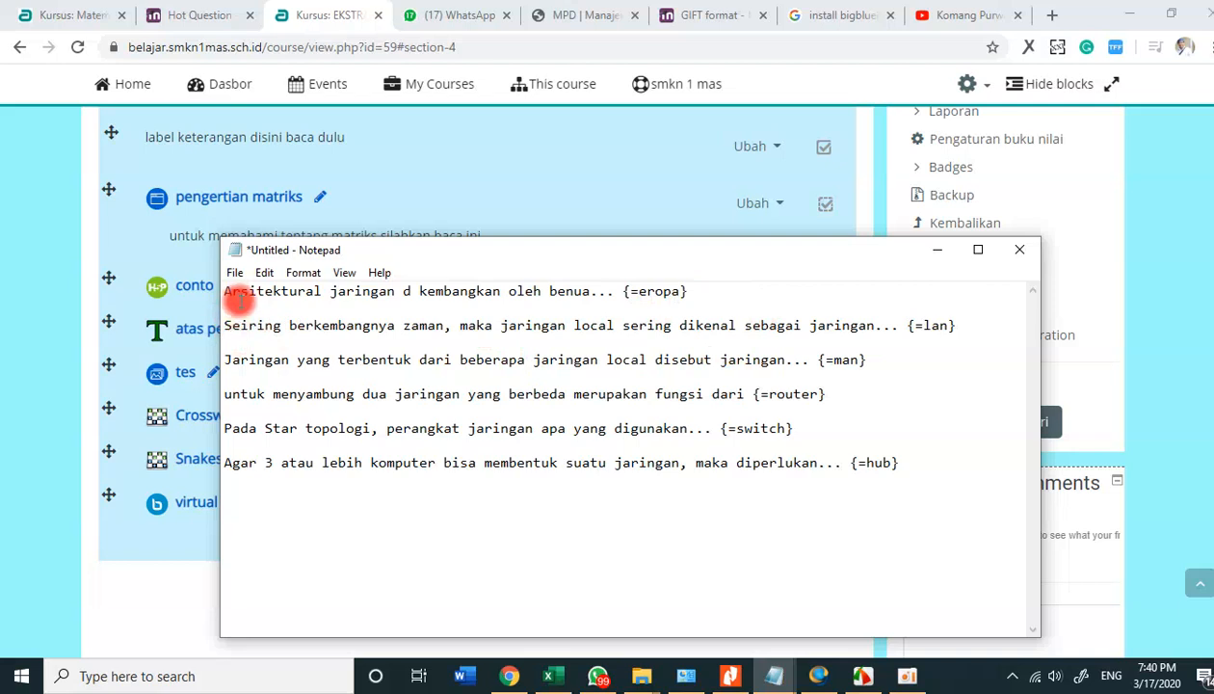
left_click_drag(224, 306, 373, 466)
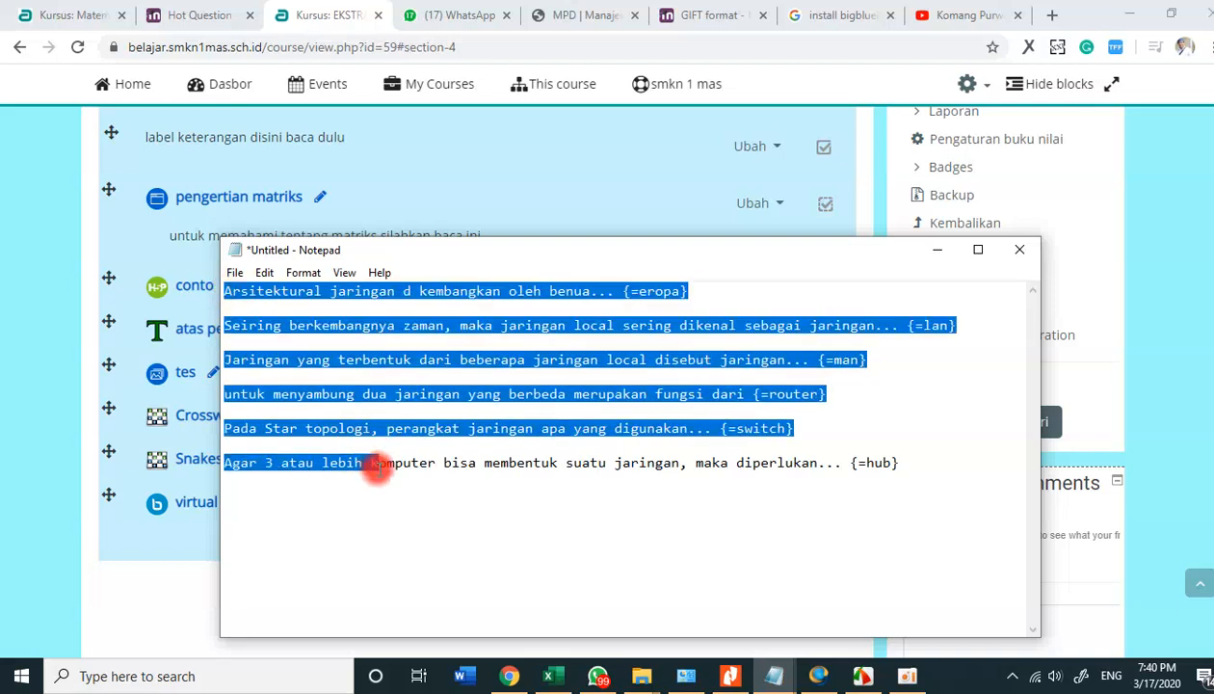
left_click(378, 472)
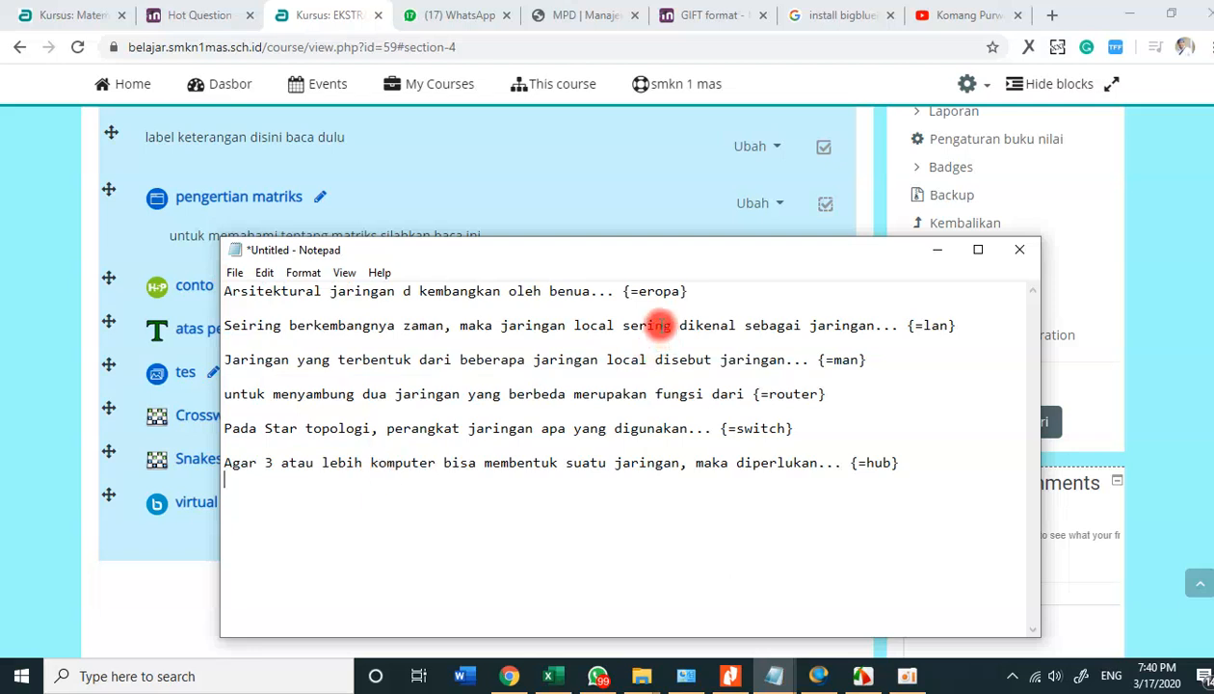
Save the question text in the Documents folder as "SOAL tts JARINGAN".
left_click(235, 272)
mouse_move(264, 272)
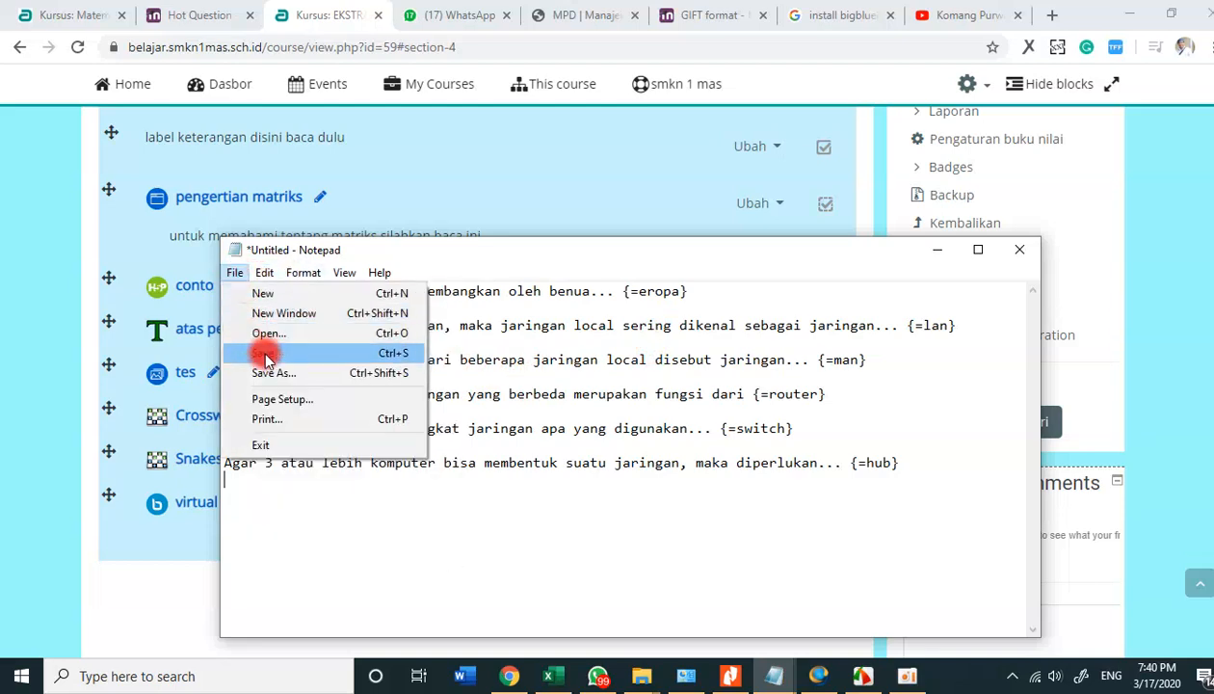
left_click(577, 388)
key("ctrl+s")
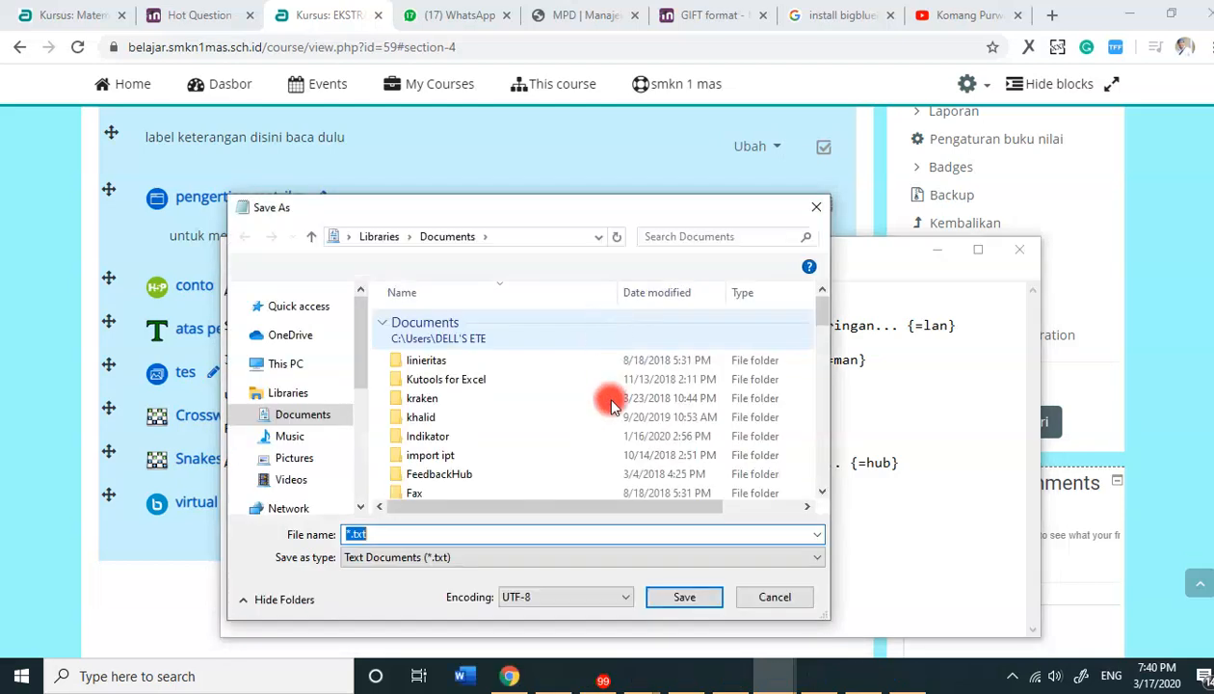
type("SOAL tts JARINGAN")
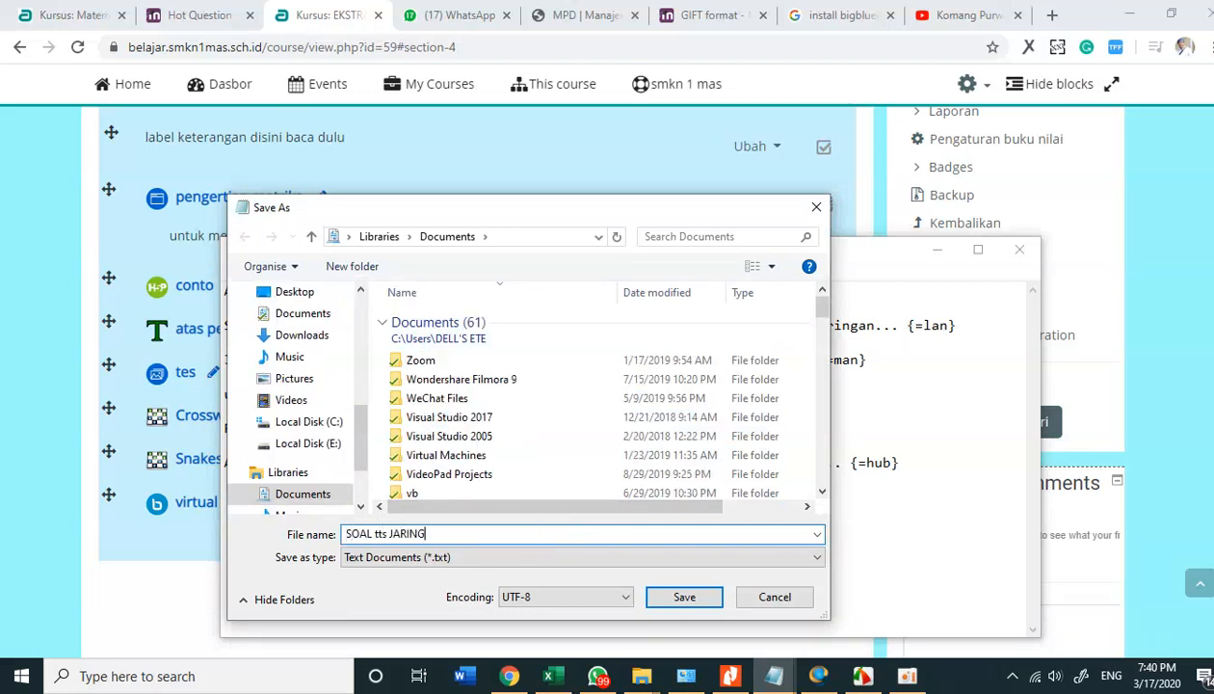
left_click(663, 599)
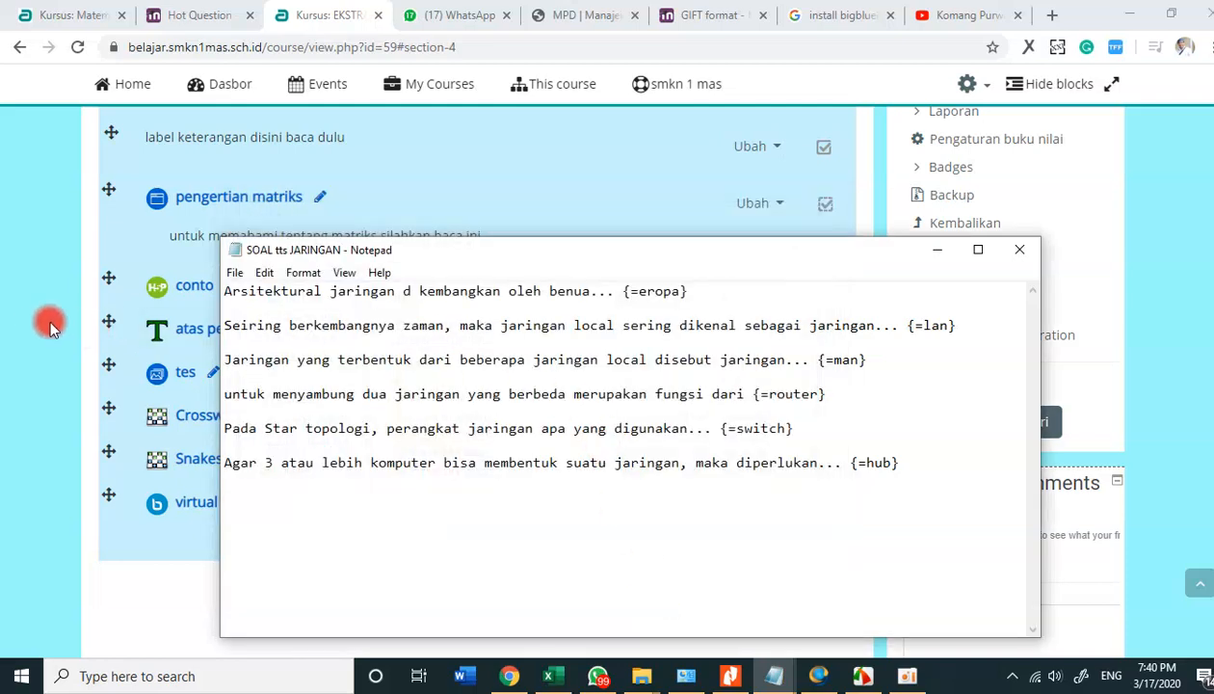
Return to the course page in the browser, open the question bank's import page and choose GIFT format.
left_click(50, 317)
scroll(754, 428, "down", 3)
scroll(768, 405, "up", 3)
scroll(873, 393, "down", 3)
scroll(873, 393, "up", 3)
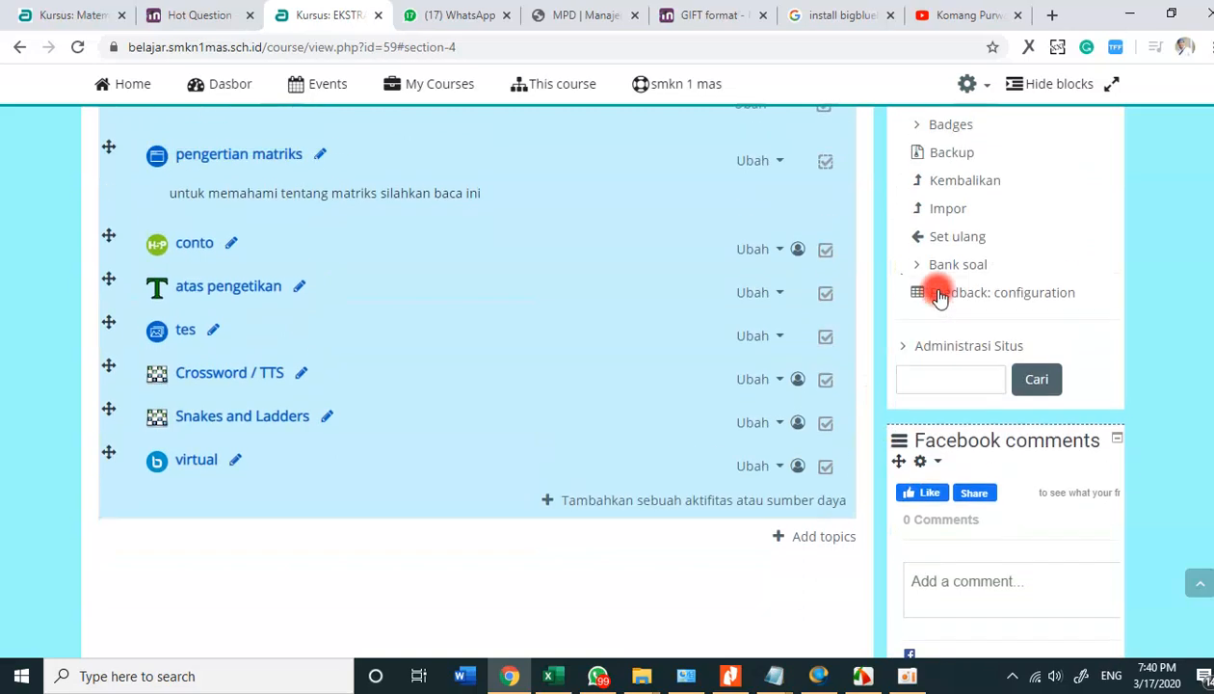
scroll(934, 347, "up", 1)
scroll(930, 393, "up", 4)
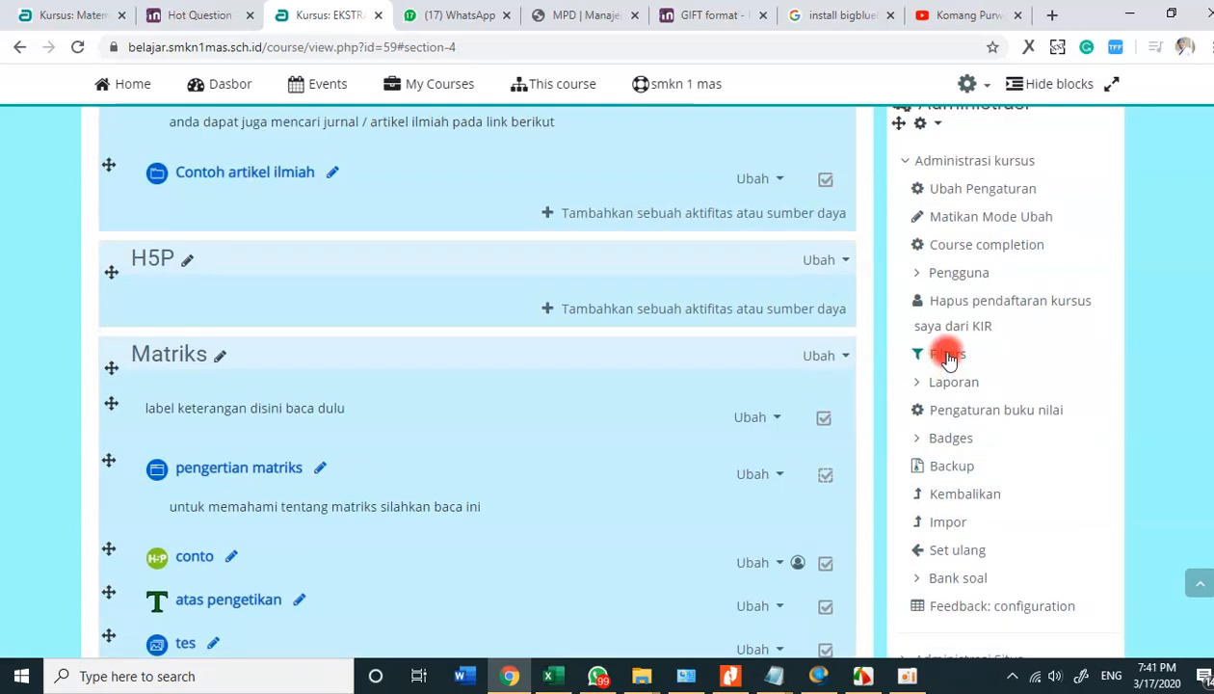
scroll(964, 395, "down", 4)
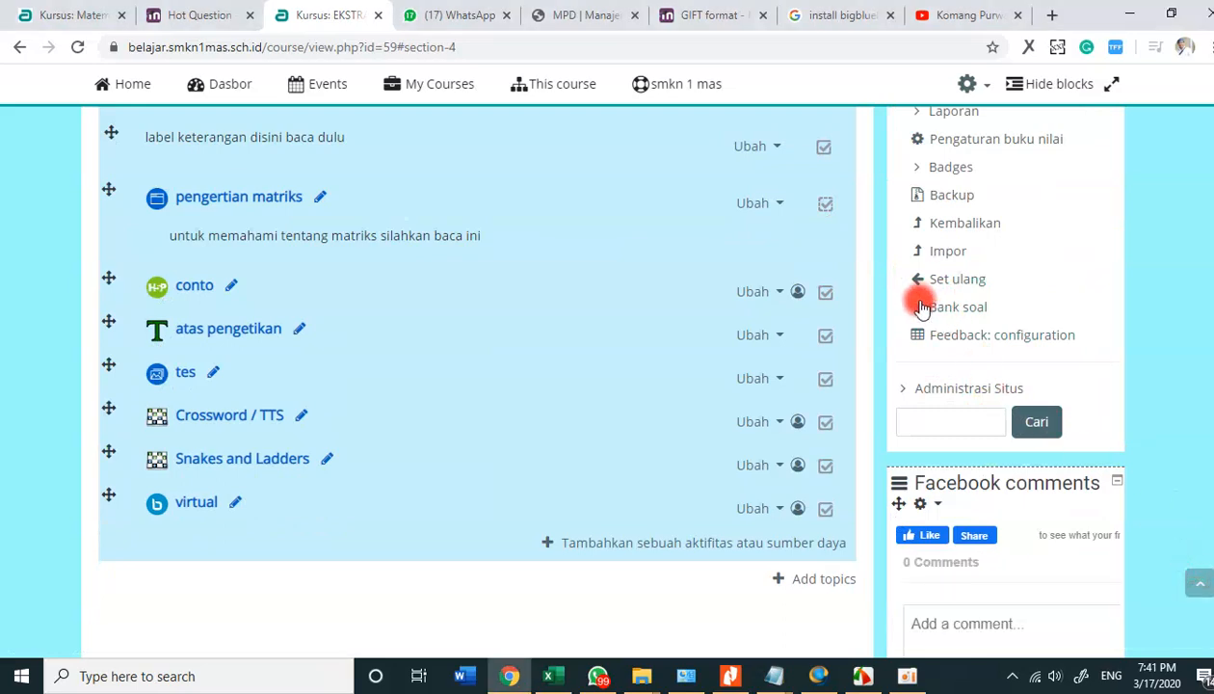
left_click(920, 305)
left_click(964, 395)
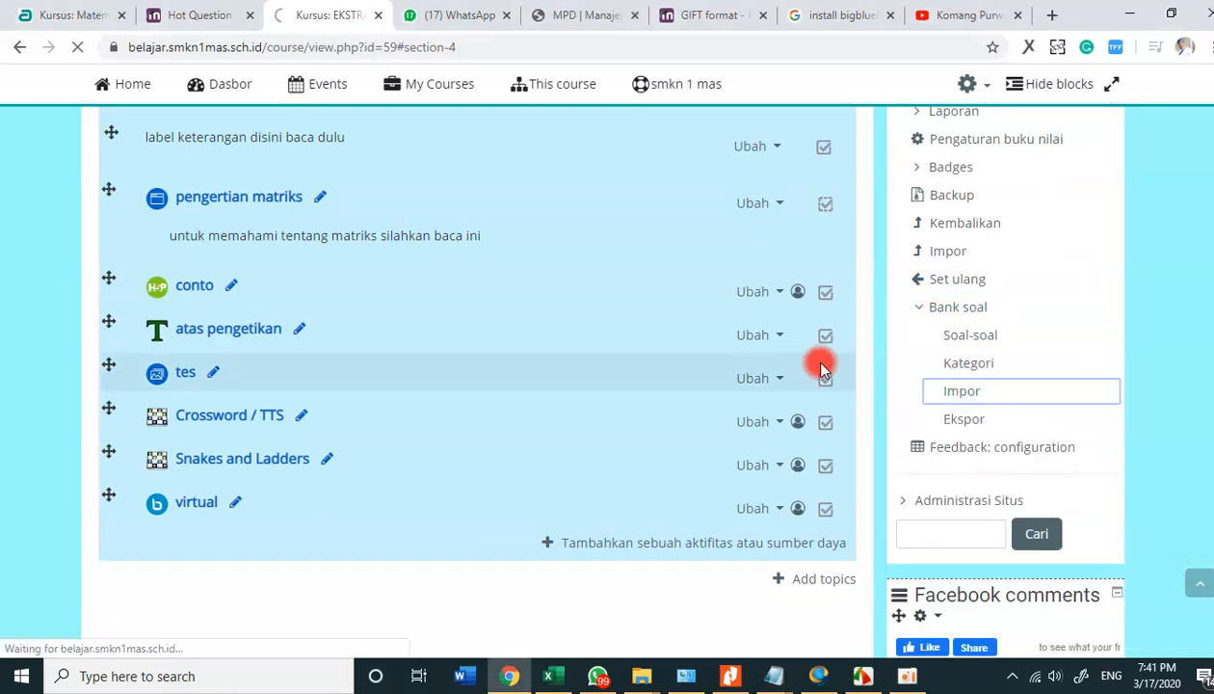
scroll(320, 339, "down", 5)
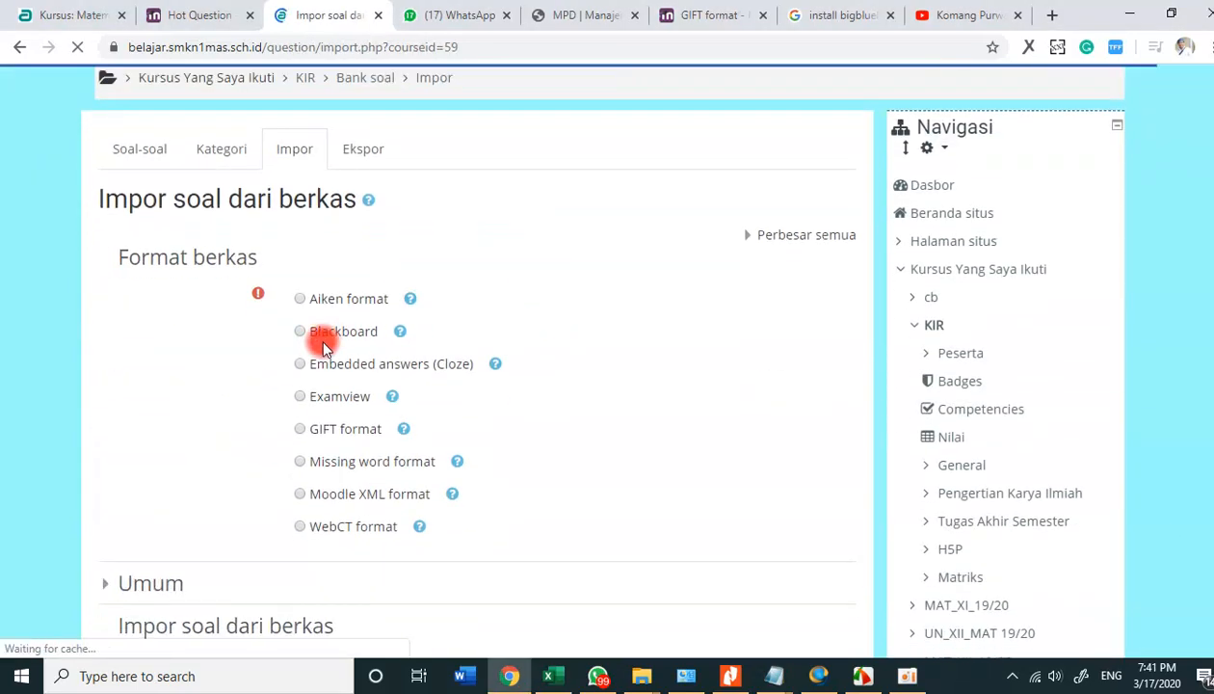
left_click(300, 204)
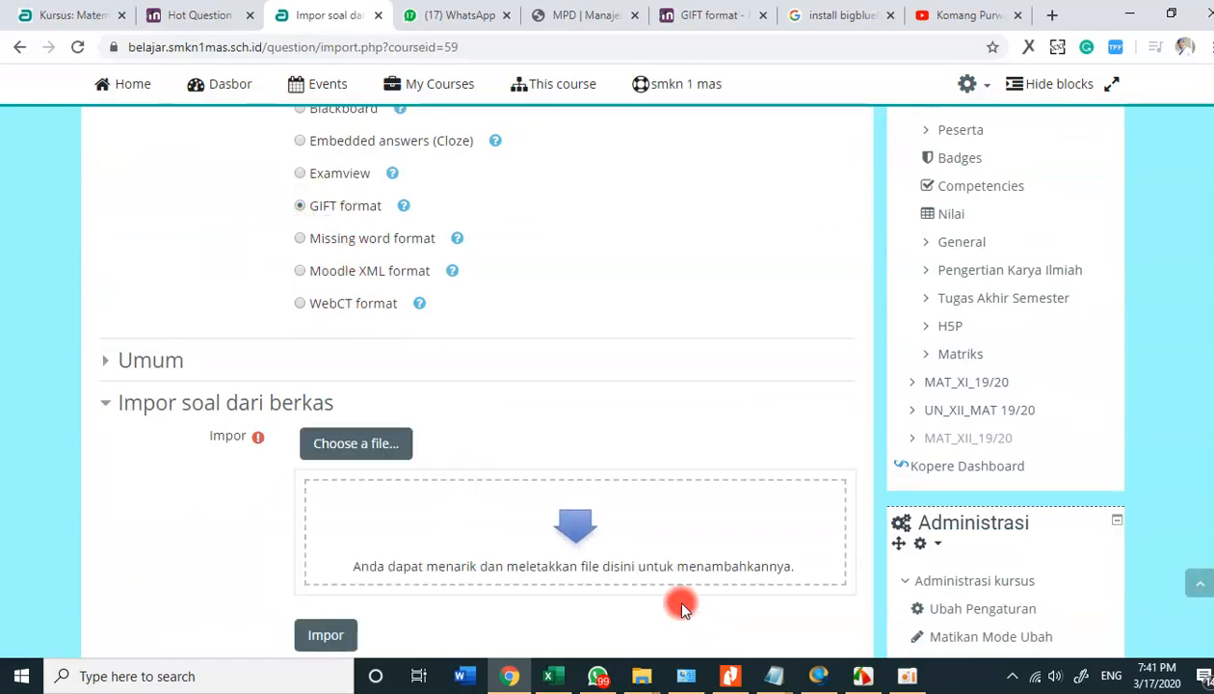
Find SOAL tts JARINGAN.txt through Quick access in File Explorer and add it to the question import form.
mouse_move(655, 683)
left_click(568, 598)
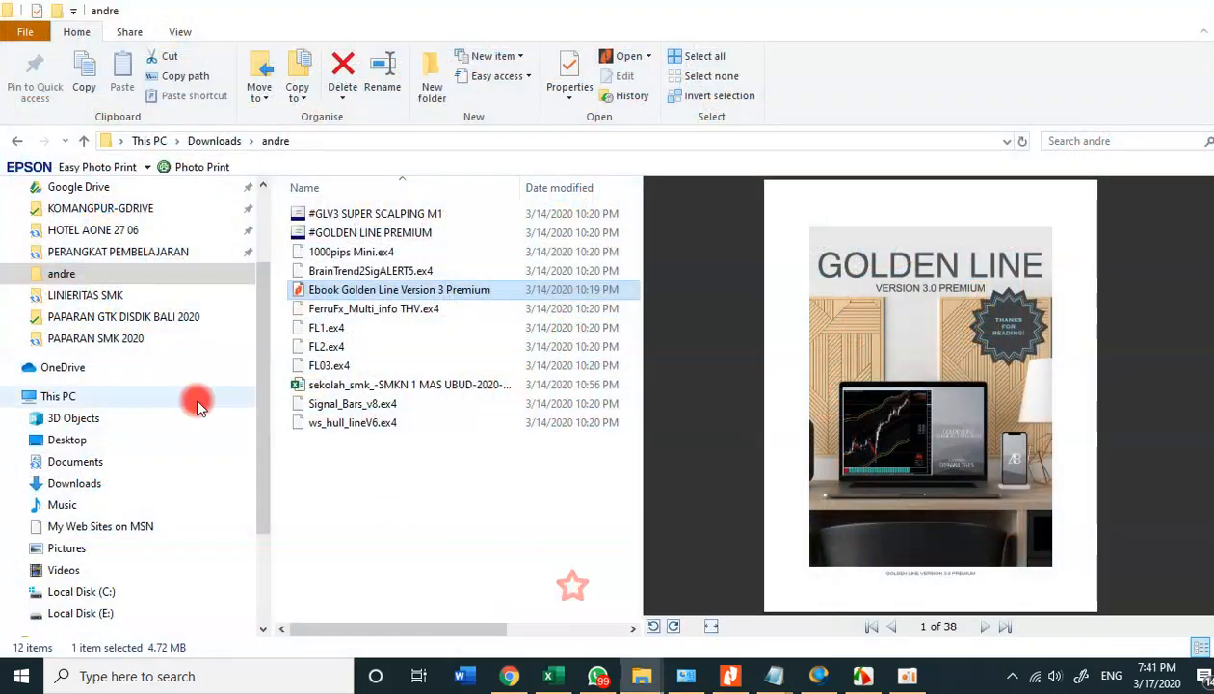
left_click(118, 252)
scroll(114, 206, "up", 2)
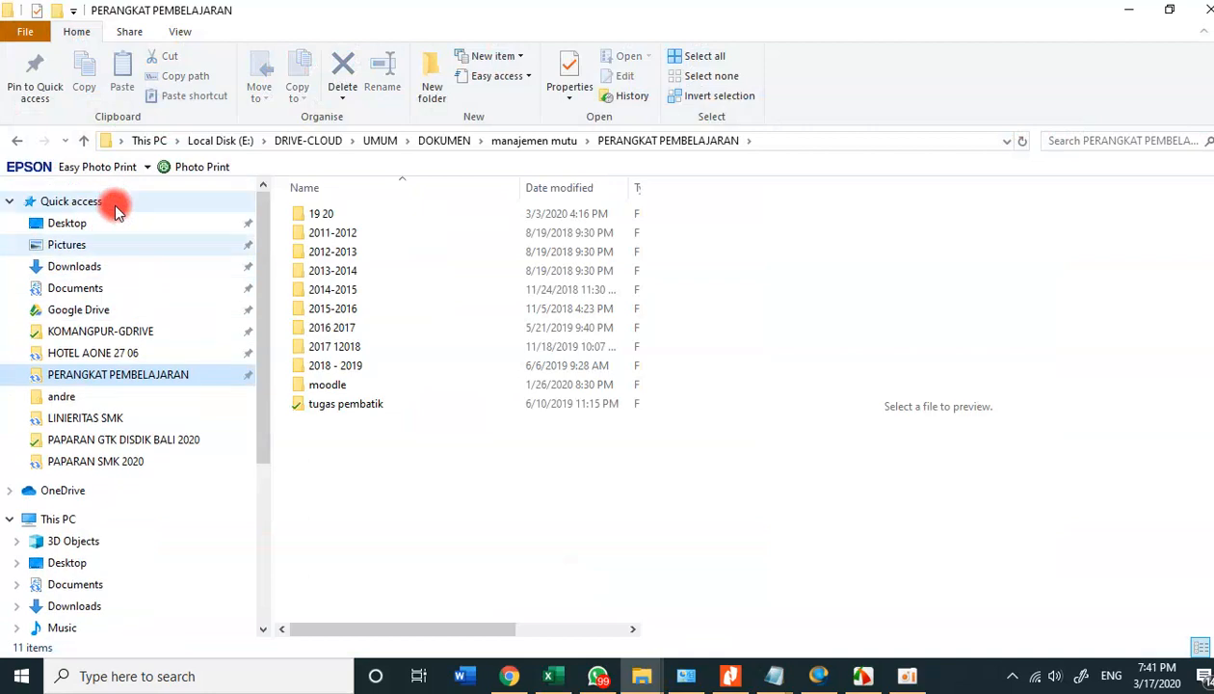
left_click(114, 201)
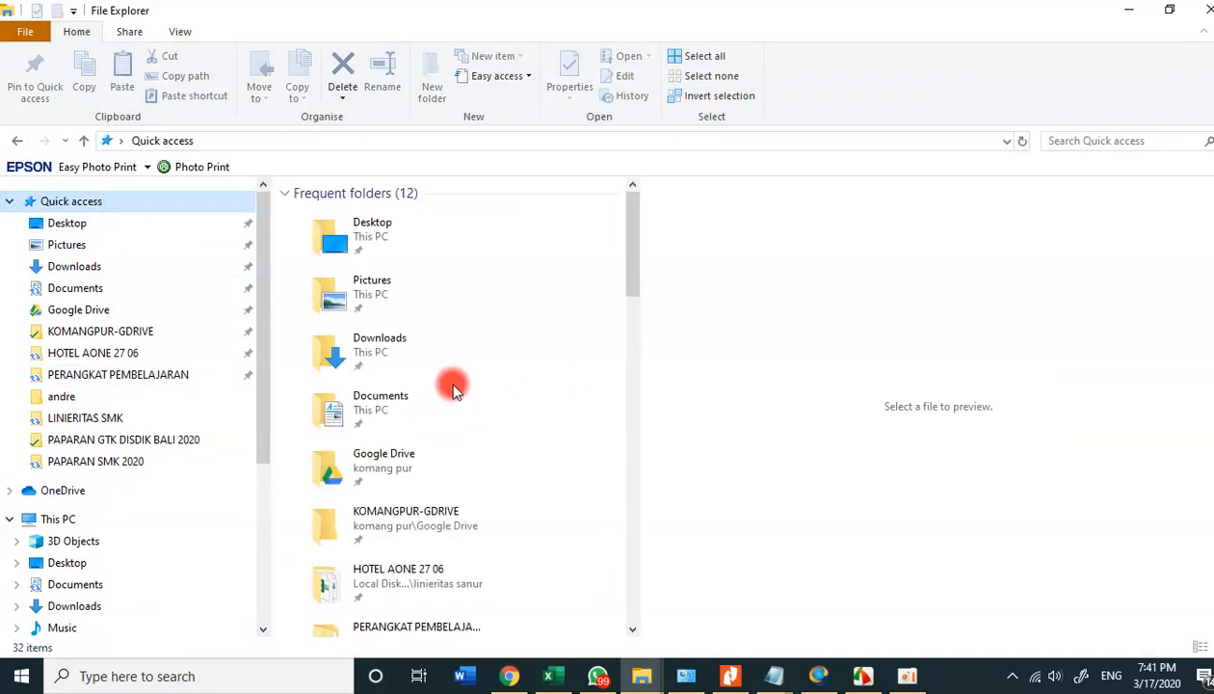
scroll(452, 405, "down", 5)
left_click_drag(390, 450, 530, 539)
scroll(472, 421, "down", 1)
scroll(340, 273, "up", 2)
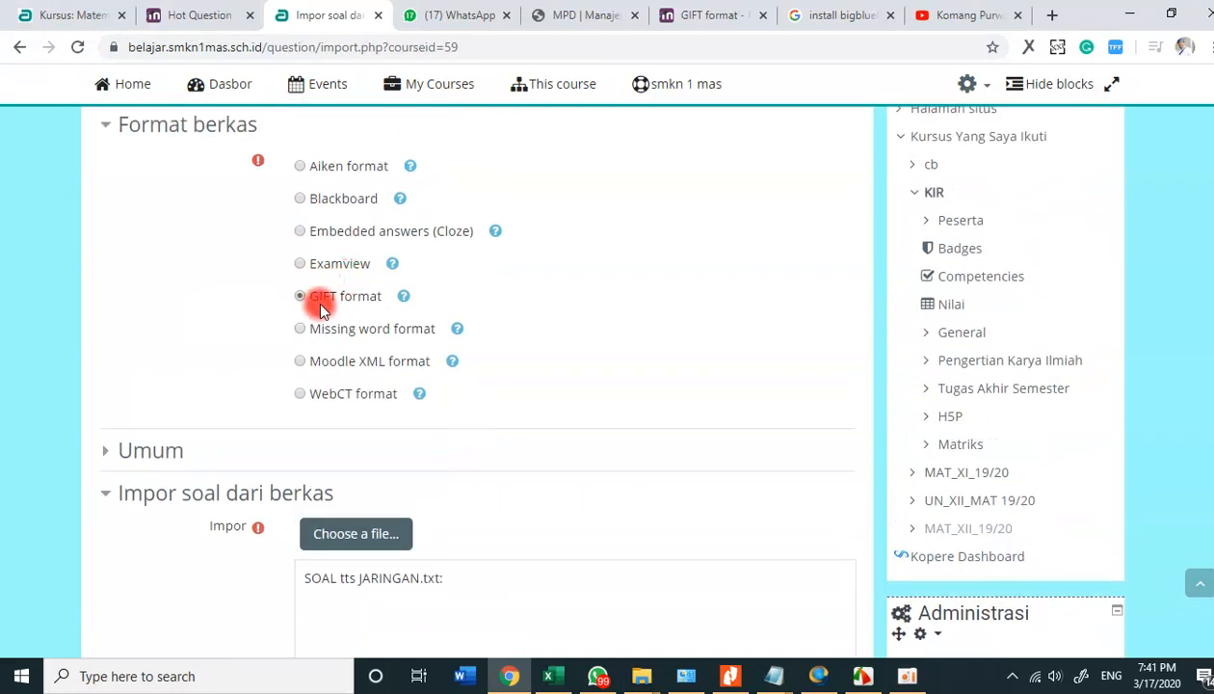
Expand the Umum import settings and check the available import categories.
scroll(289, 311, "down", 2)
left_click(158, 266)
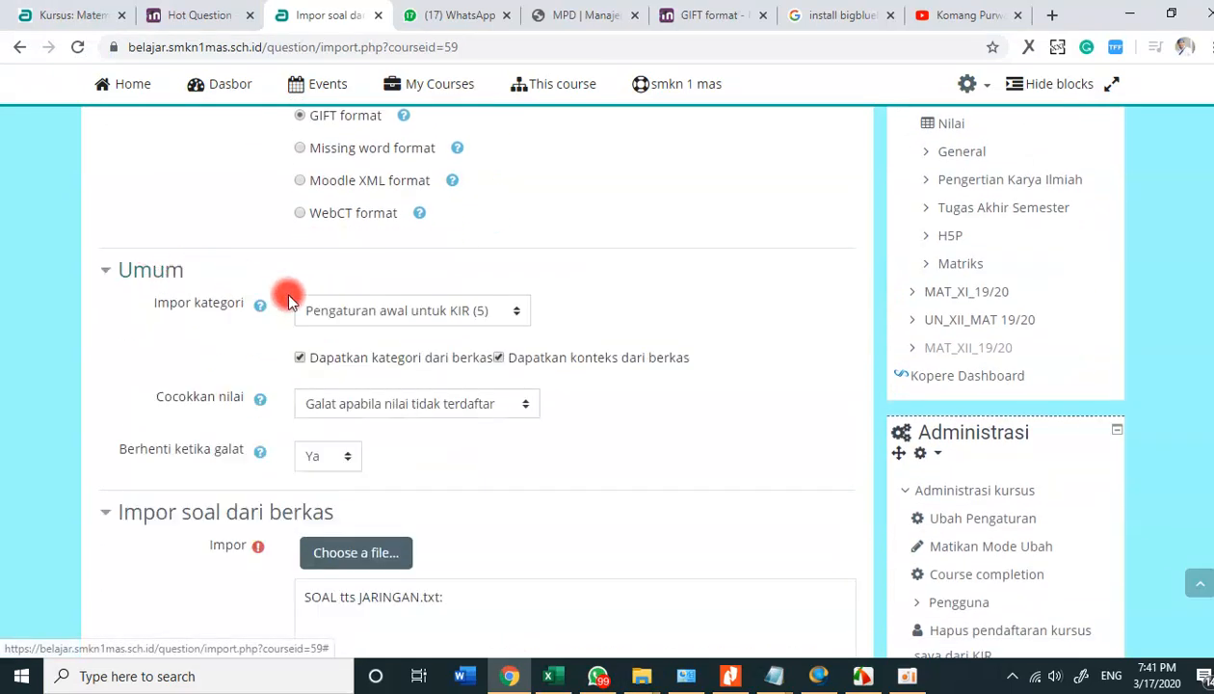
left_click(343, 310)
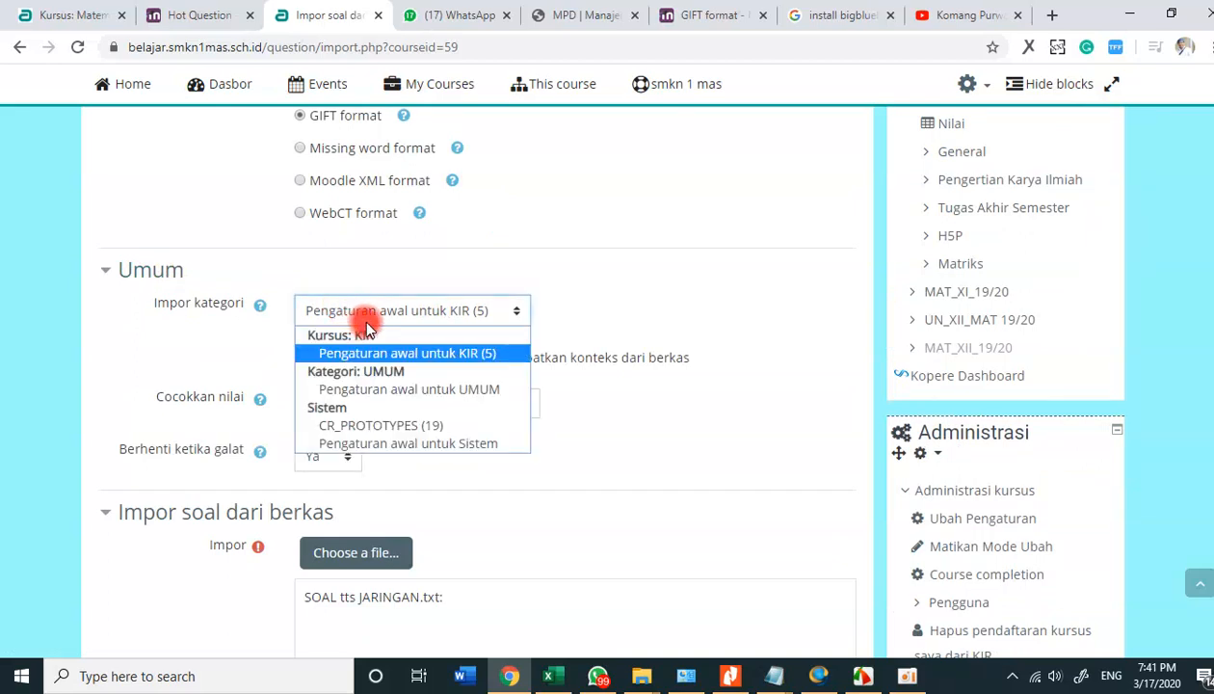
left_click(252, 344)
scroll(729, 440, "down", 7)
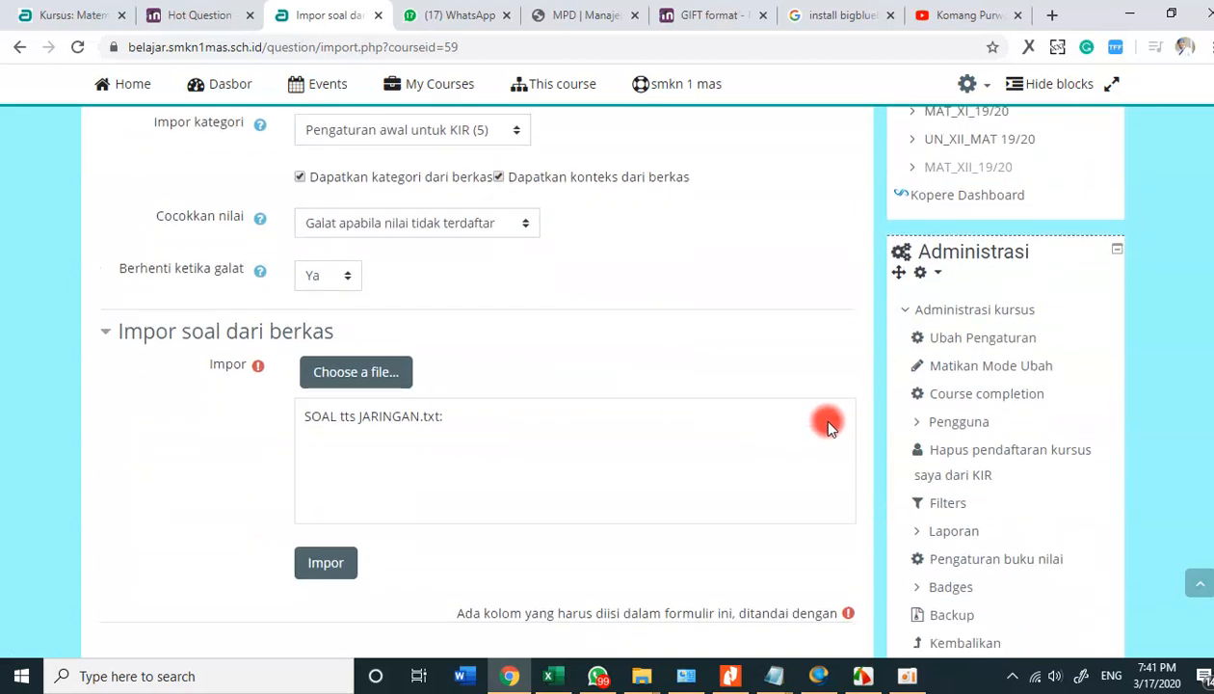
Leave the import form without submitting it and go to the add-category form on the question bank's category page.
left_click(973, 331)
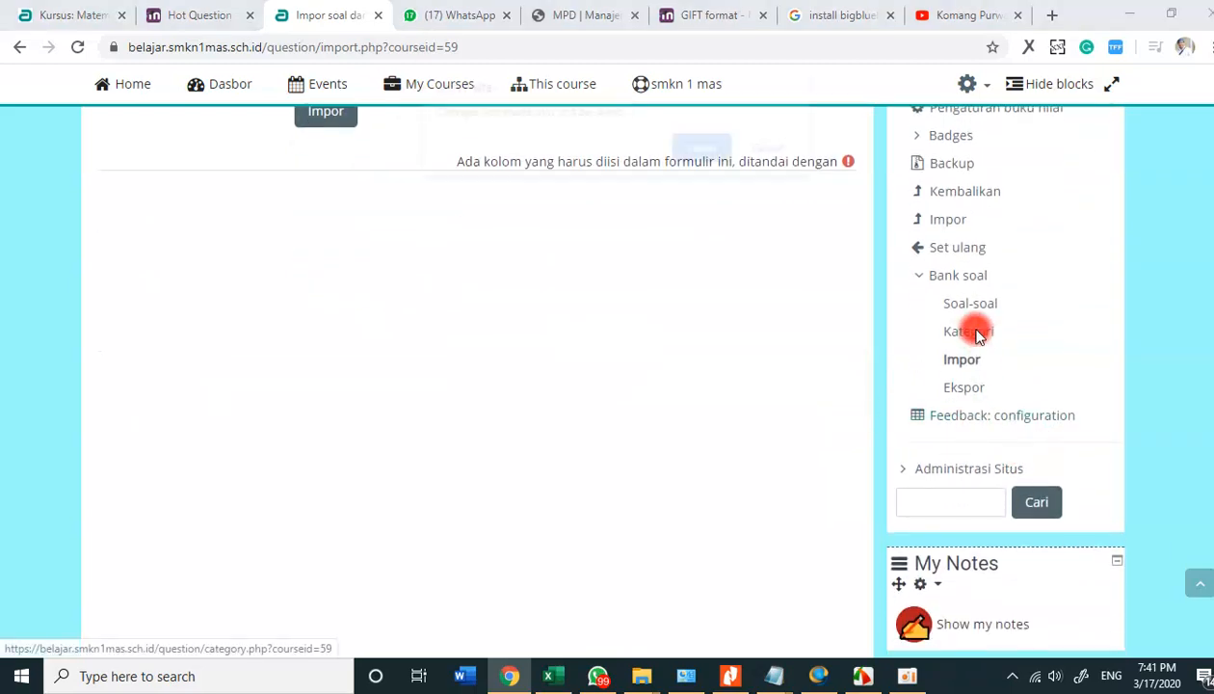
left_click(704, 148)
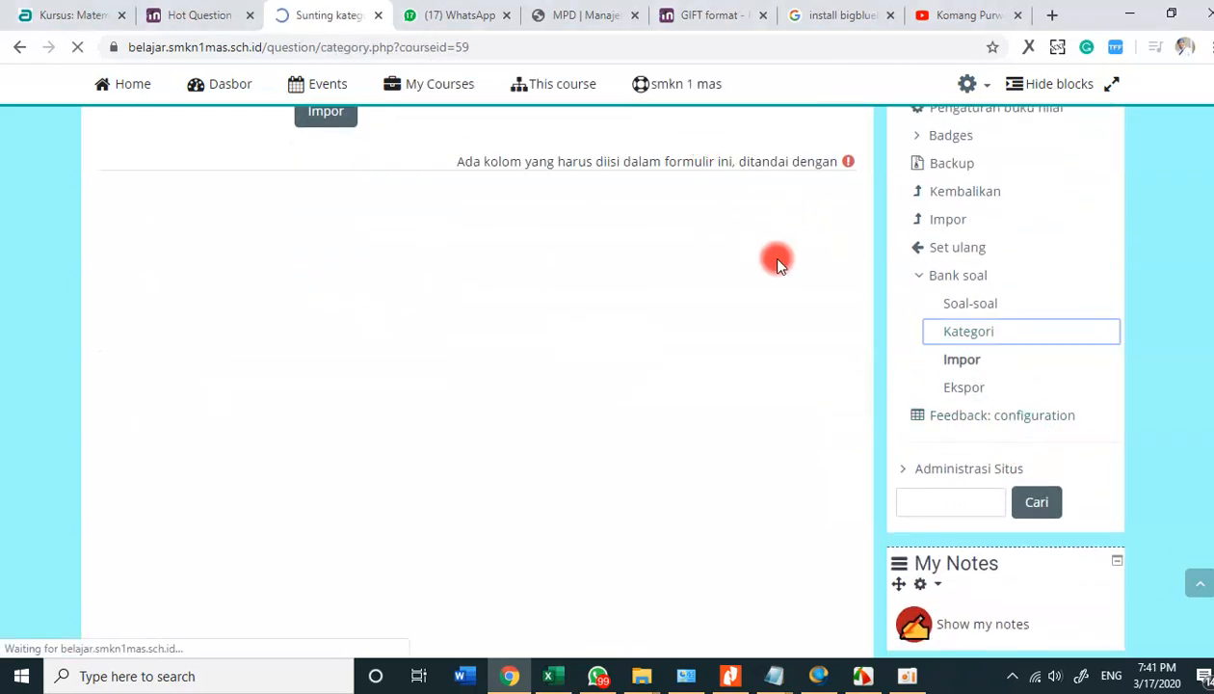
scroll(775, 270, "down", 3)
scroll(511, 345, "down", 4)
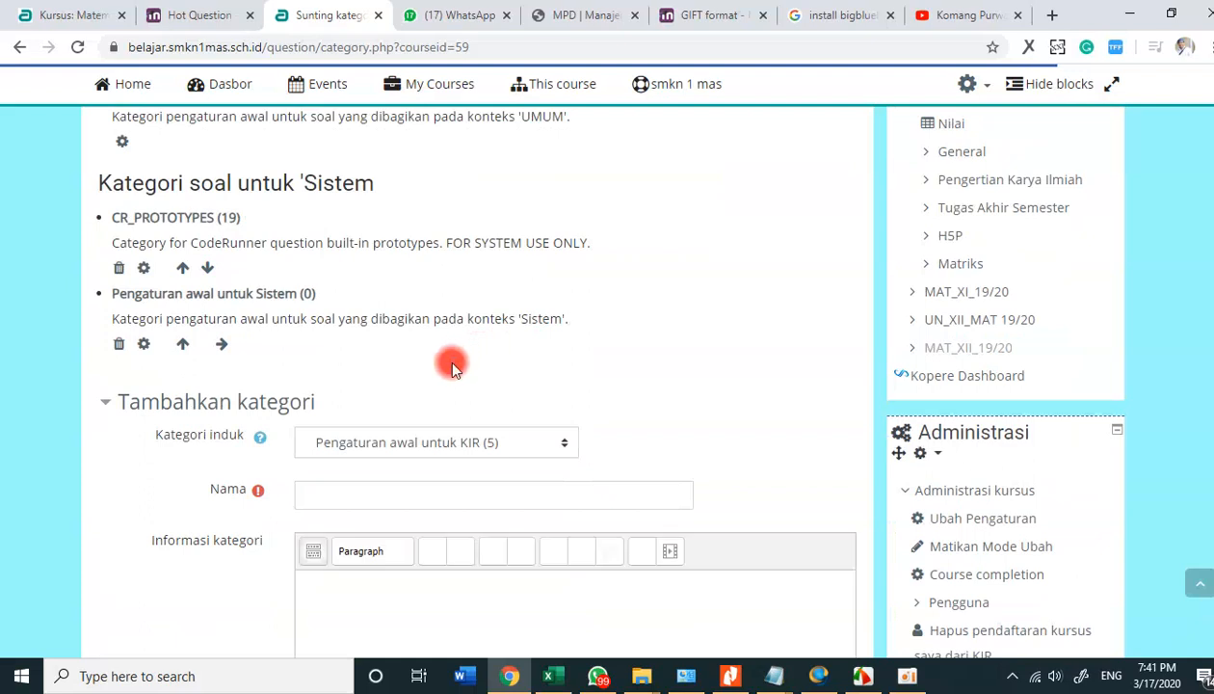
Add a question category named SOAL TTS JARINGAN under the parent Top for EKSTRA KARYA ILMIAH REMAJA.
left_click(442, 357)
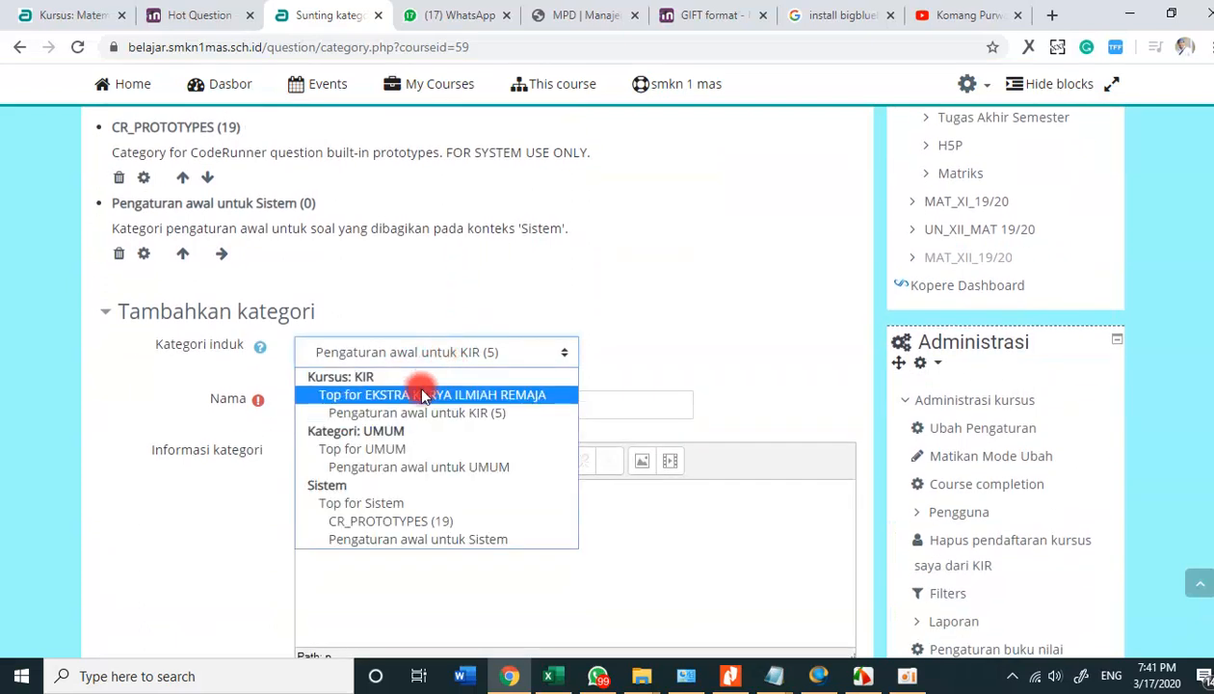
left_click(417, 397)
left_click(393, 403)
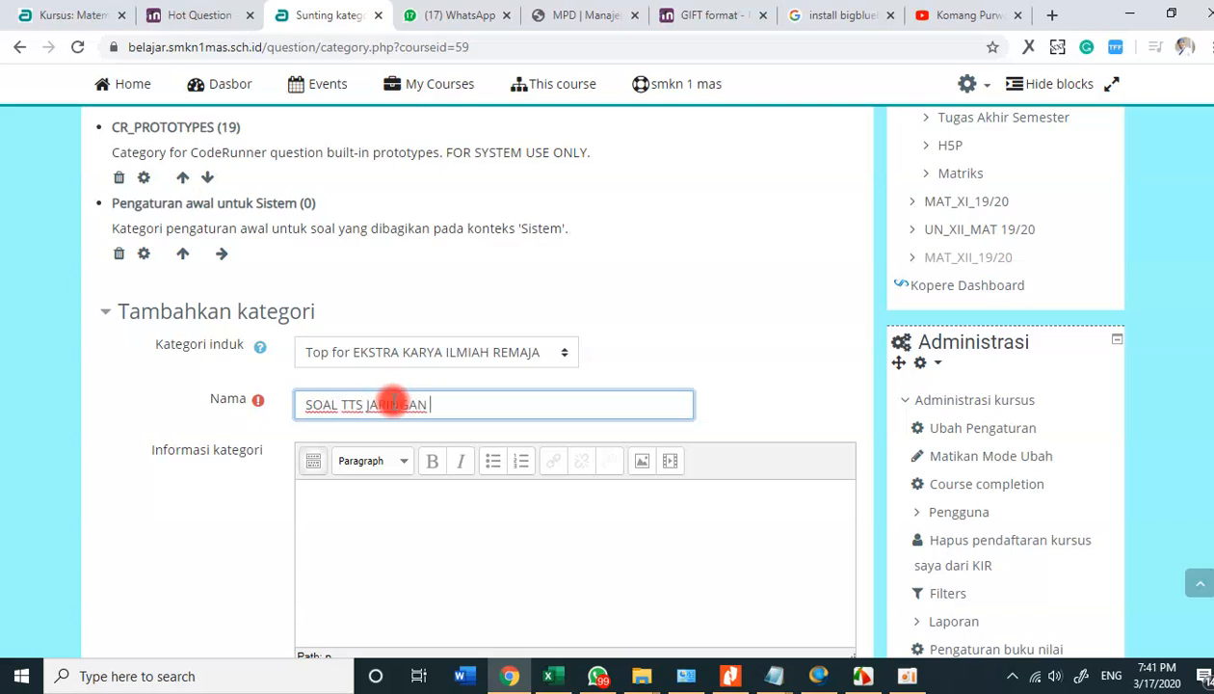
scroll(393, 403, "down", 2)
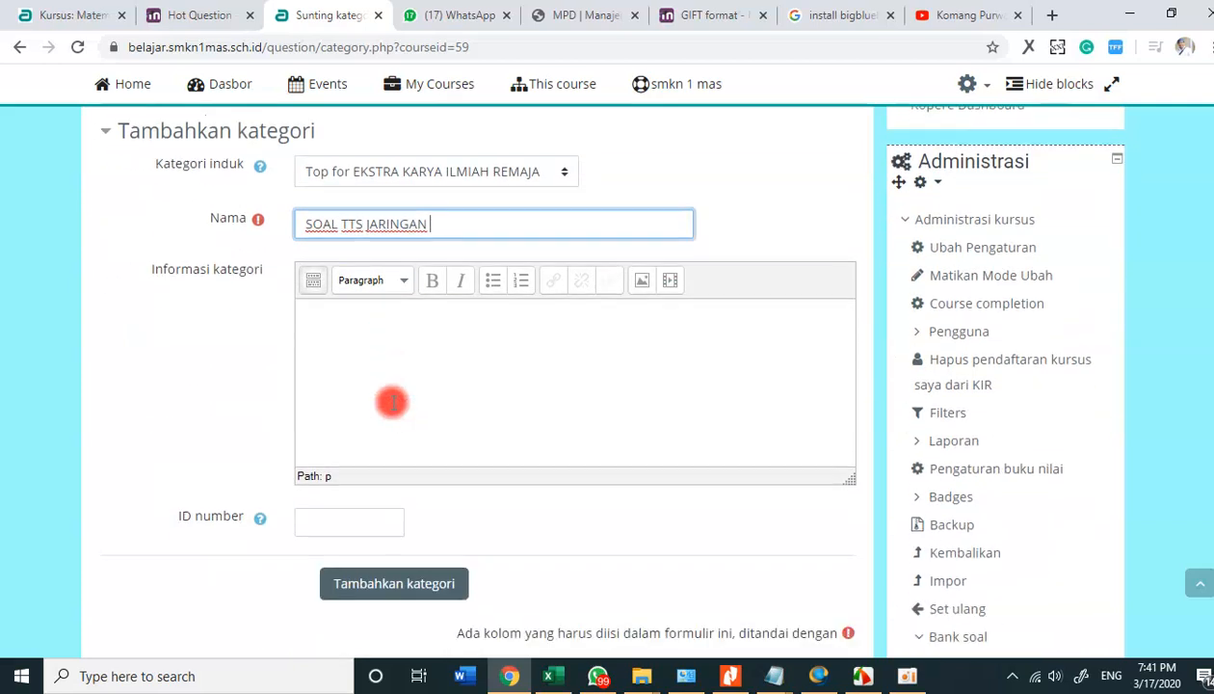
left_click(398, 596)
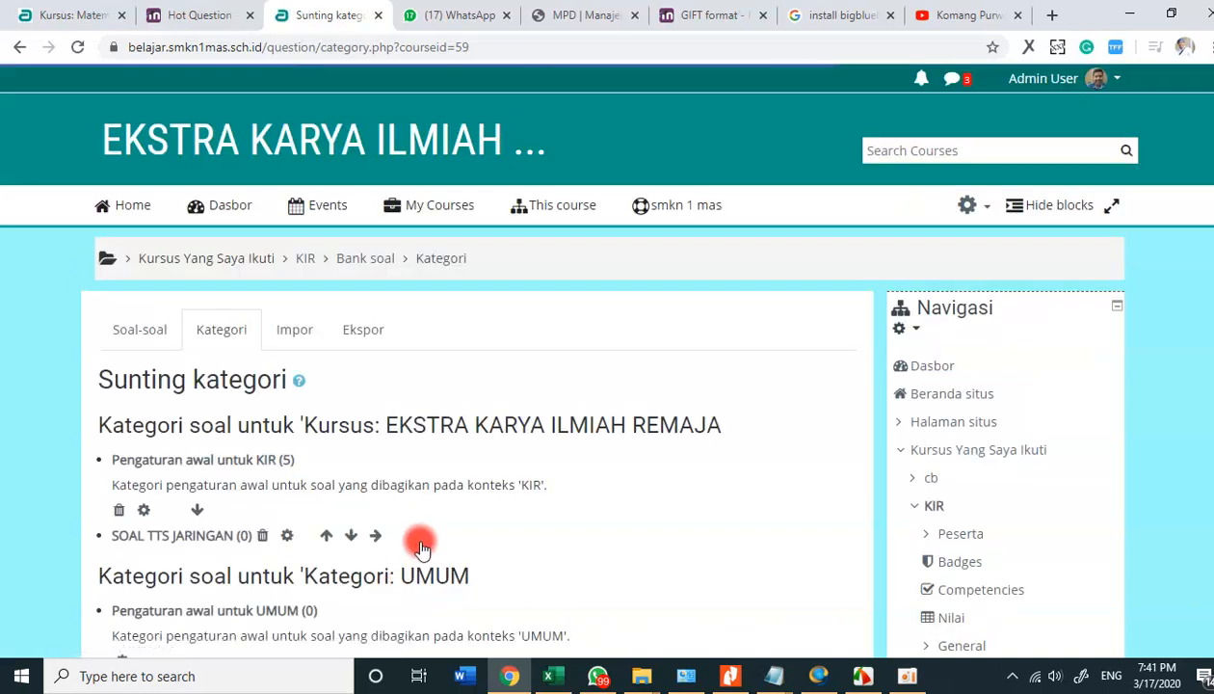
Return to the question import page and choose GIFT format as the file format.
scroll(318, 486, "down", 1)
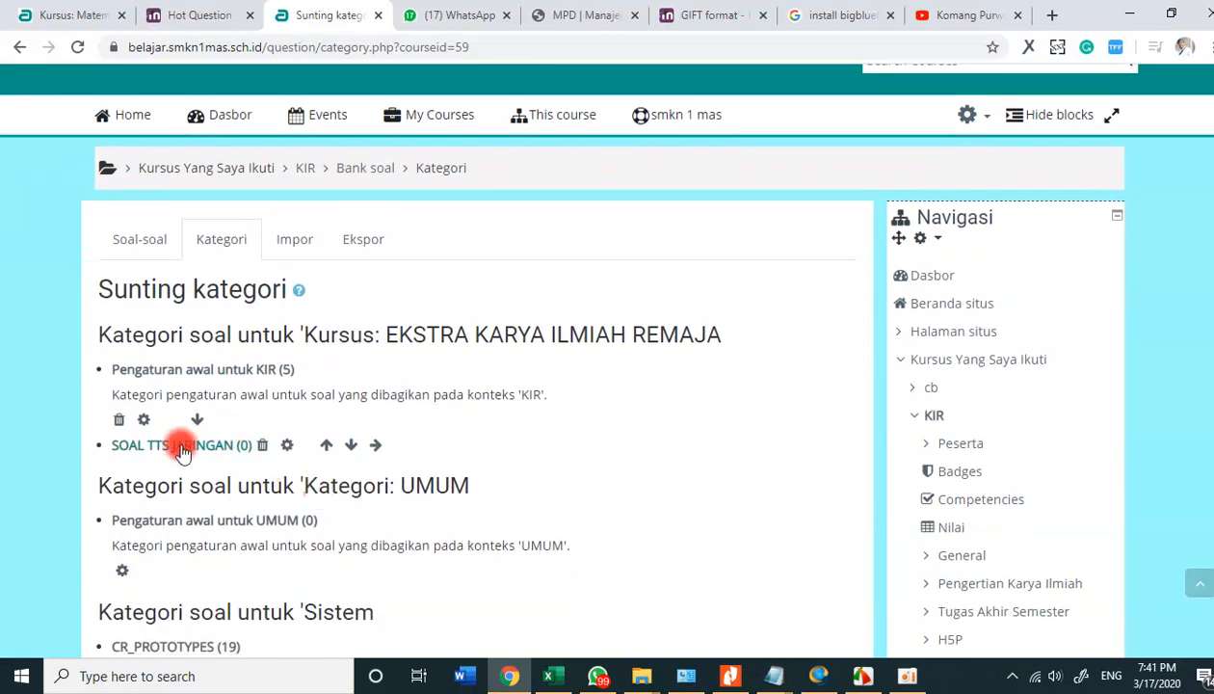
left_click(293, 239)
scroll(514, 324, "down", 3)
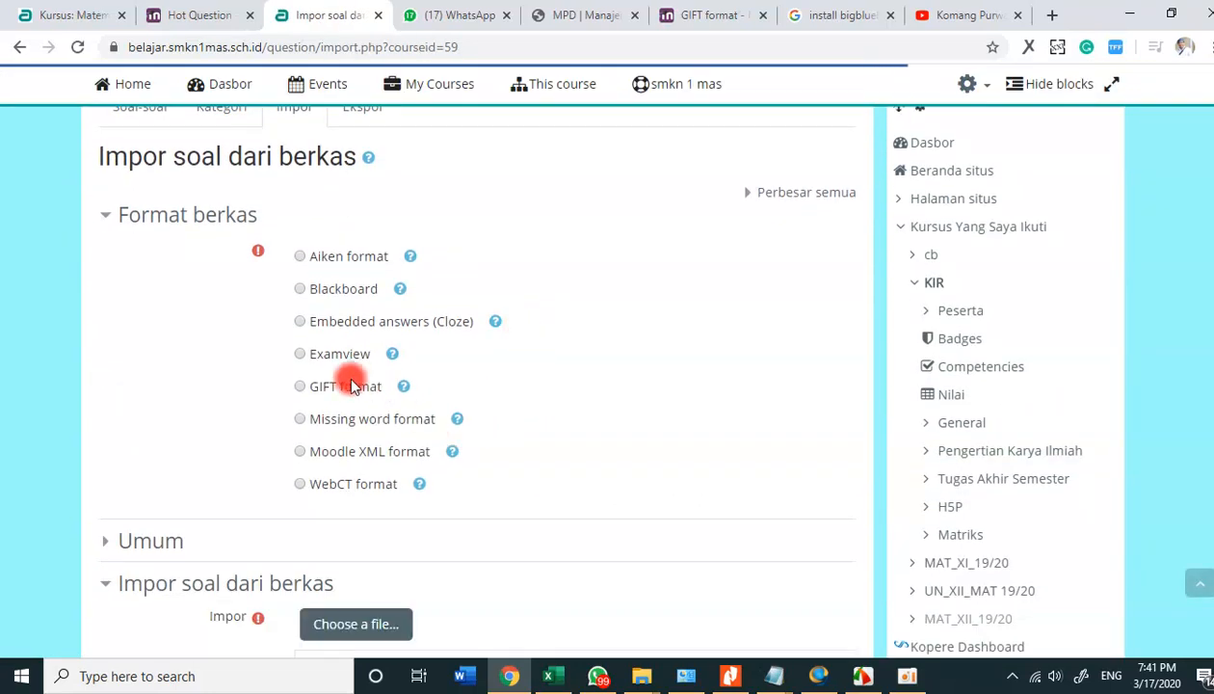
left_click(298, 386)
Add SOAL tts JARINGAN.txt from File Explorer to the question import form.
scroll(557, 434, "down", 1)
scroll(557, 434, "down", 1)
left_click(642, 675)
left_click(648, 599)
left_click_drag(383, 443, 519, 567)
Open a new Notepad note and list "1. BUAT SOAL FORMAT GIFT", "2. BUAT KATEGORI SOAL." and "3/ IMPORT SOAL KEDALAM KATEGORI".
left_click(241, 679)
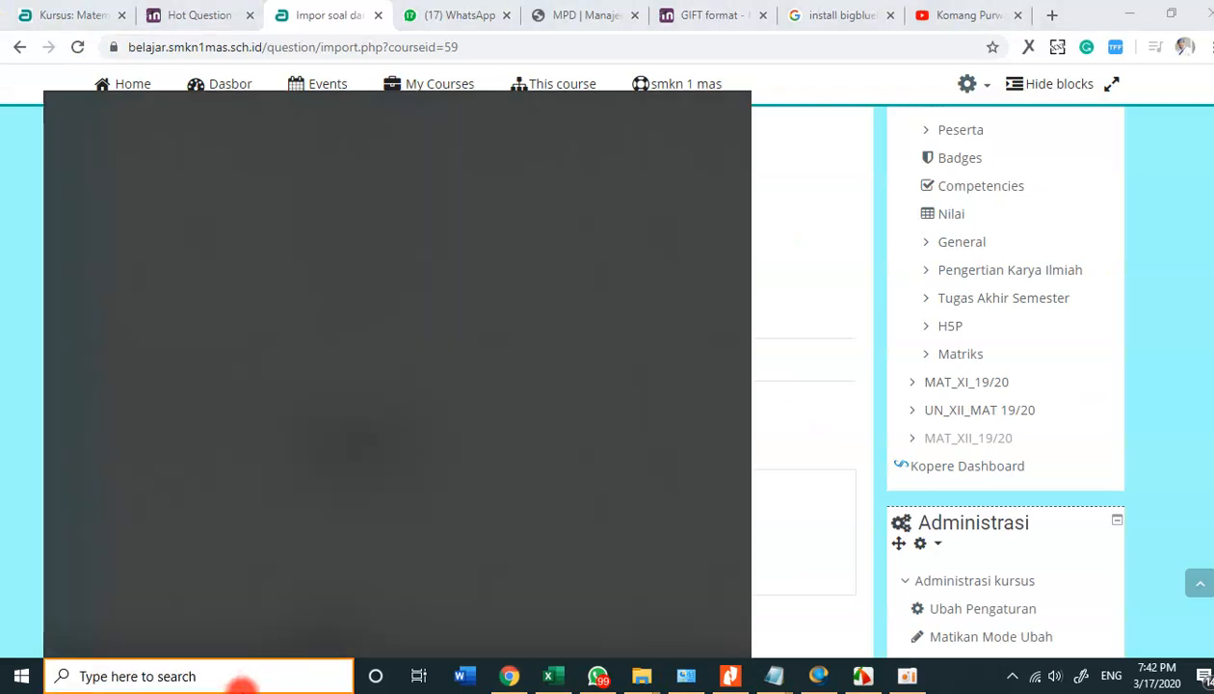
type("NOTEPAD")
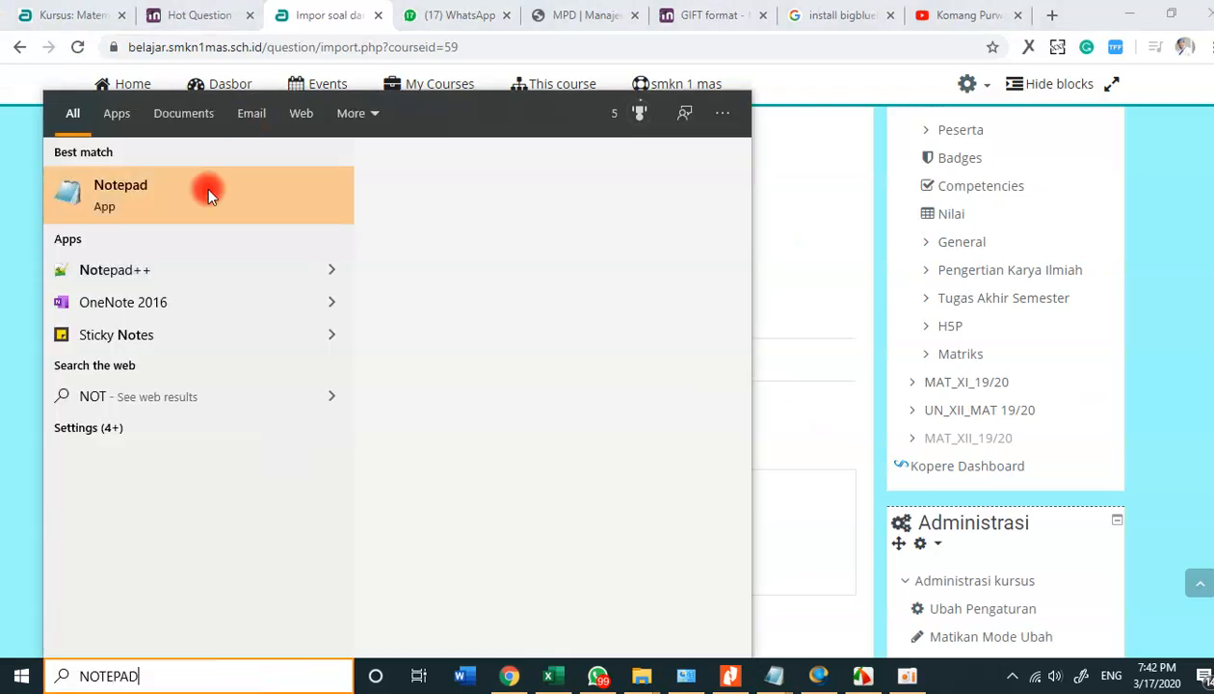
left_click(272, 196)
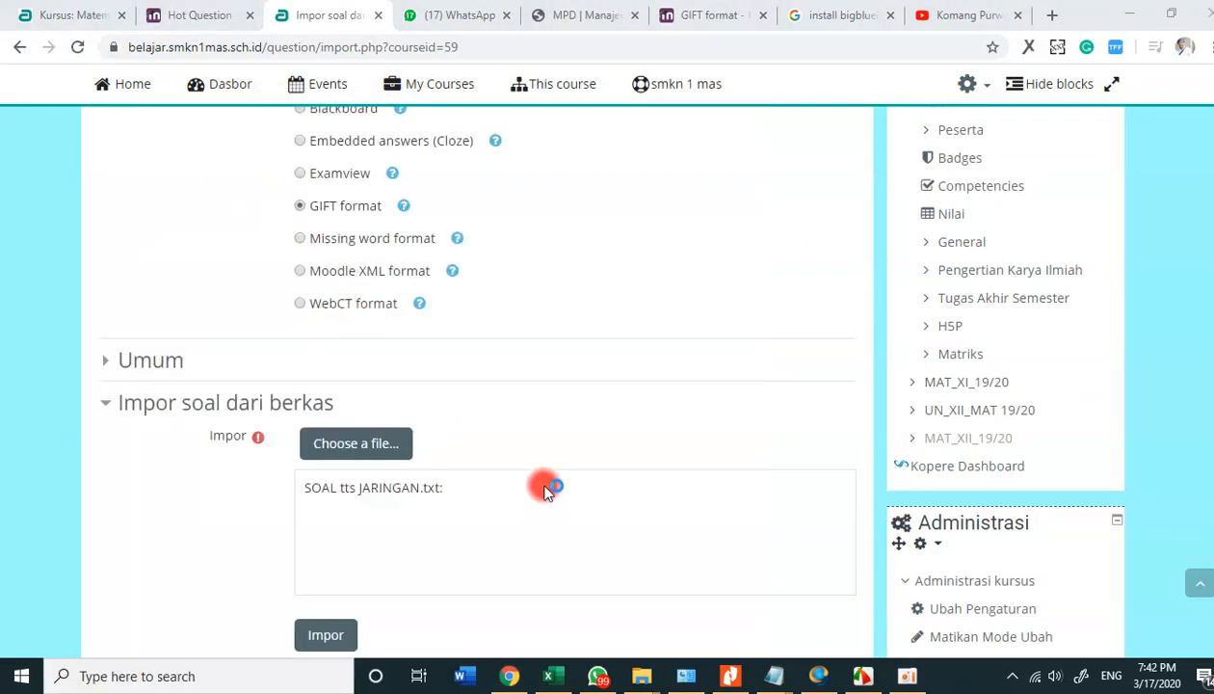
left_click(474, 341)
type("1. BUAT SOAL FORMAT GIFT")
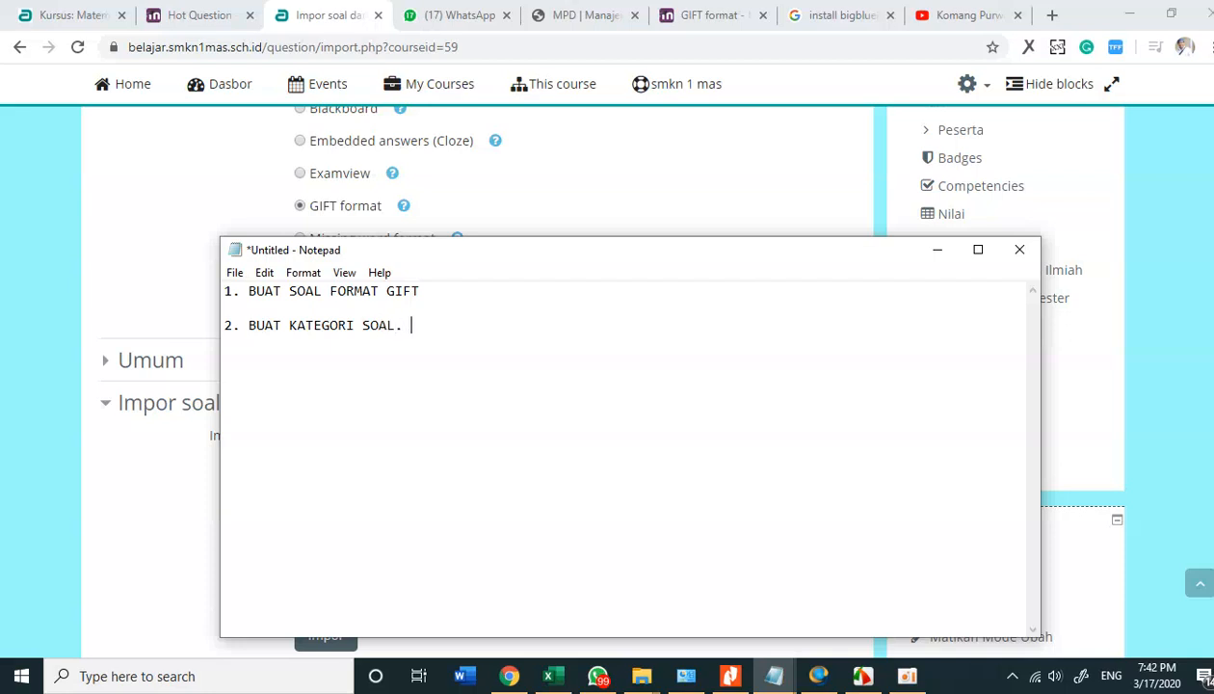
left_click(471, 398)
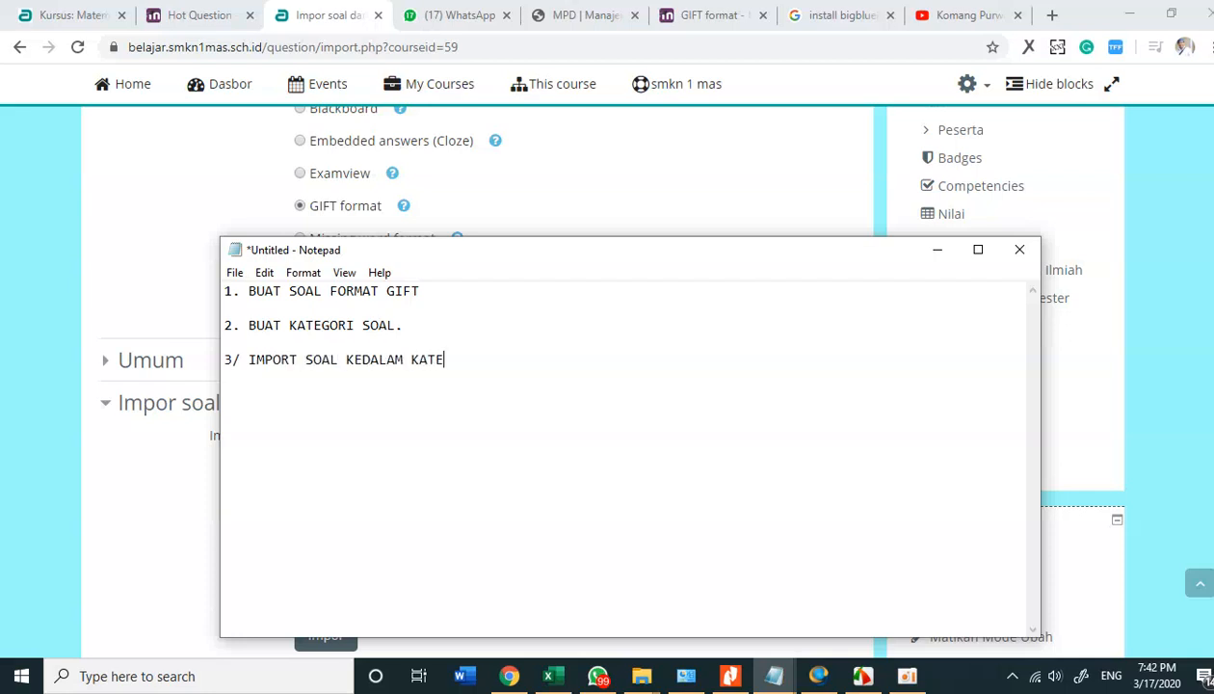
Return to the import form in the browser and set the import category under Umum to SOAL TTS JARINGAN.
left_click(165, 317)
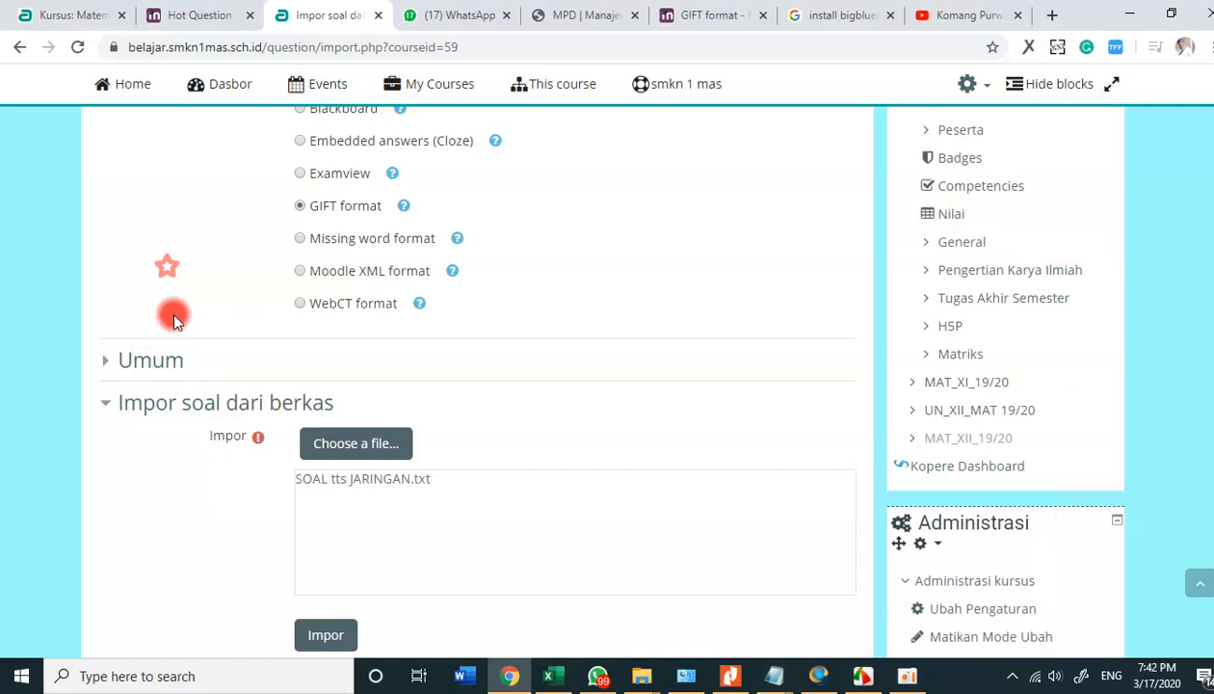
left_click(104, 353)
scroll(385, 318, "down", 1)
left_click(401, 308)
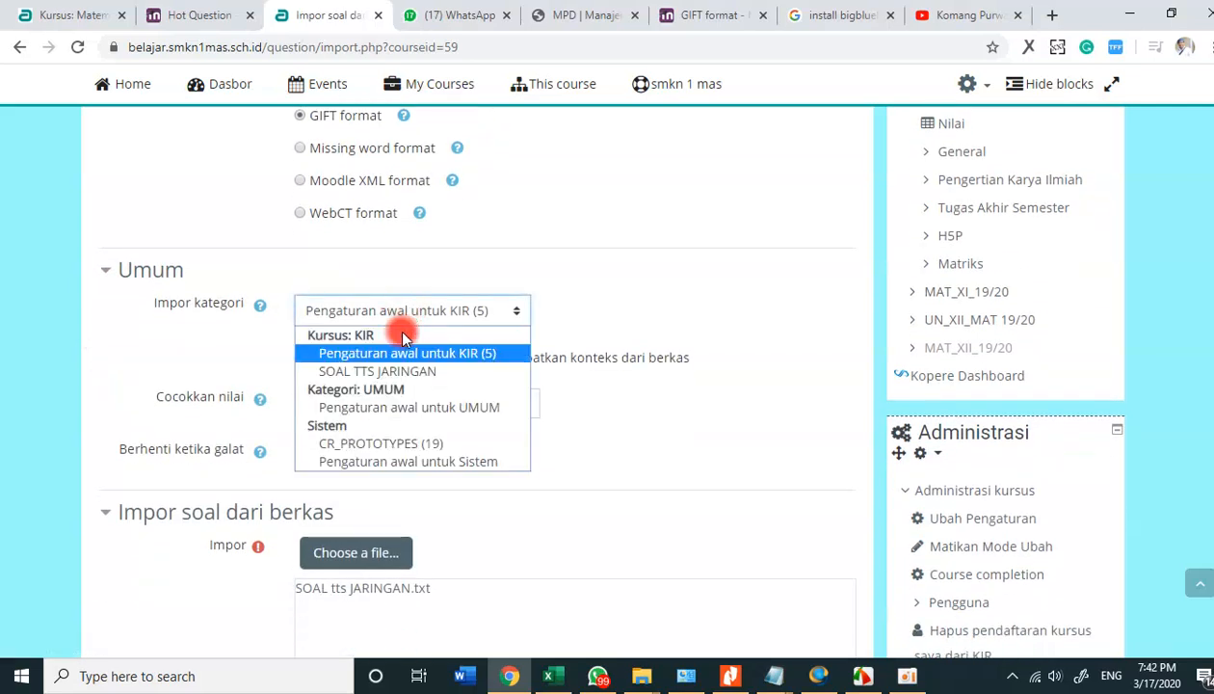
left_click(353, 371)
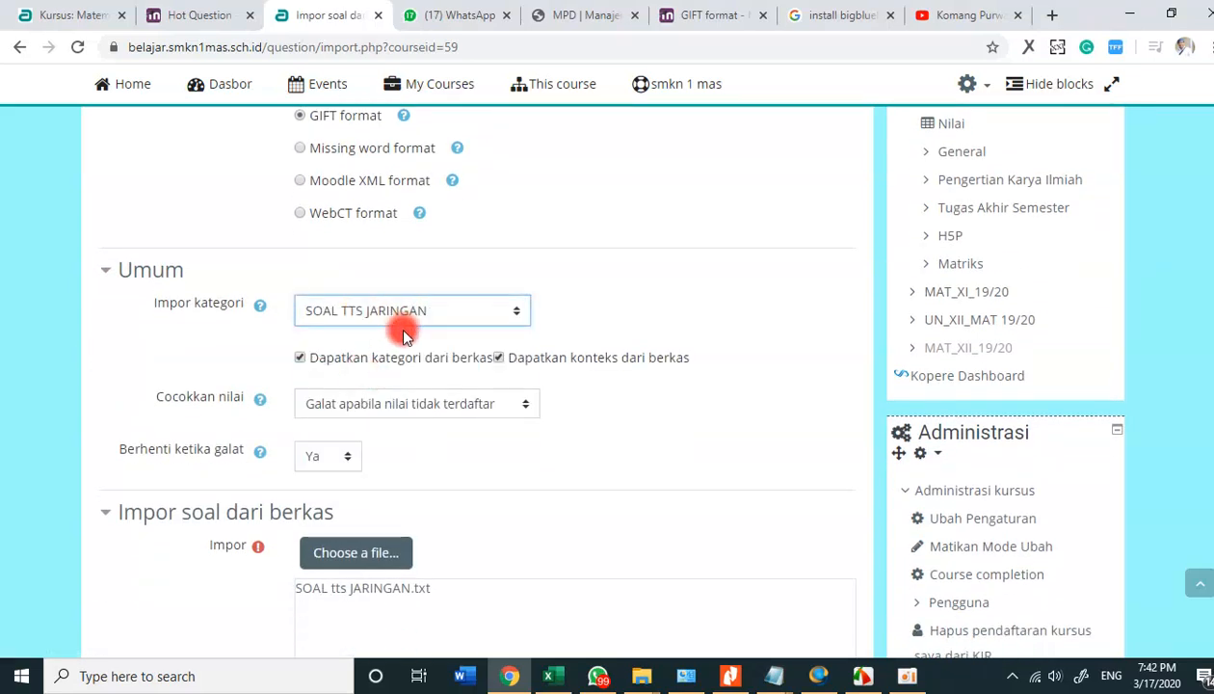
Import the questions from the attached file and continue to the question bank list.
scroll(386, 318, "down", 3)
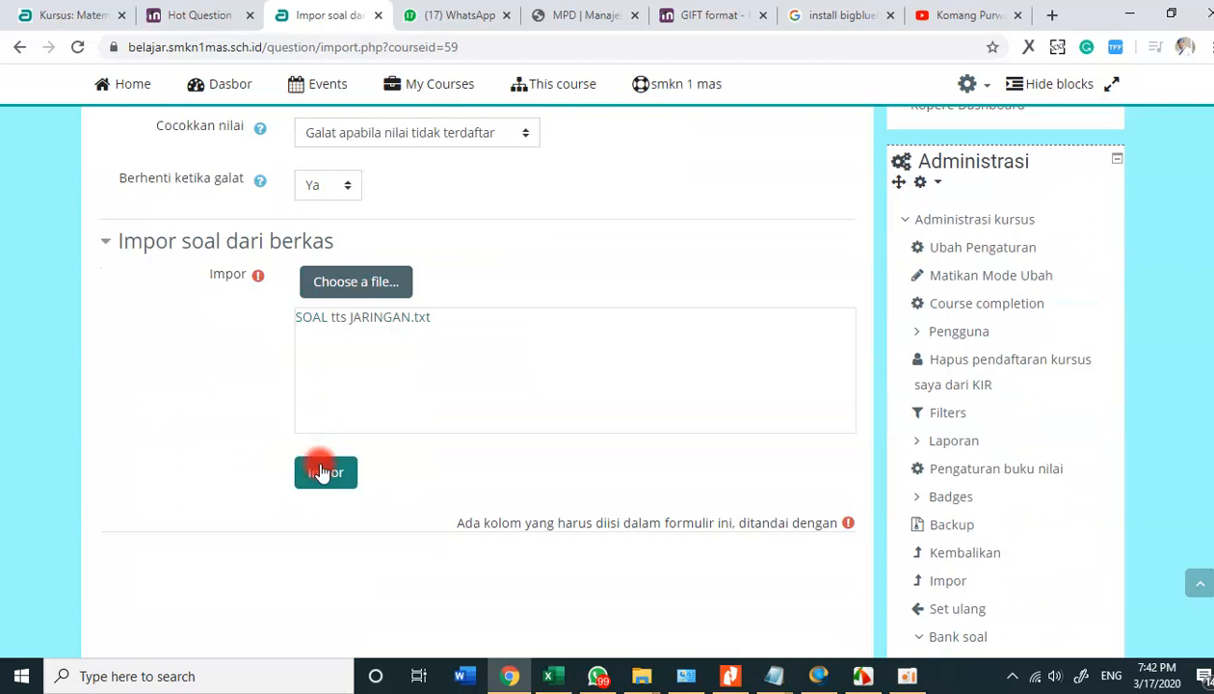
left_click(322, 470)
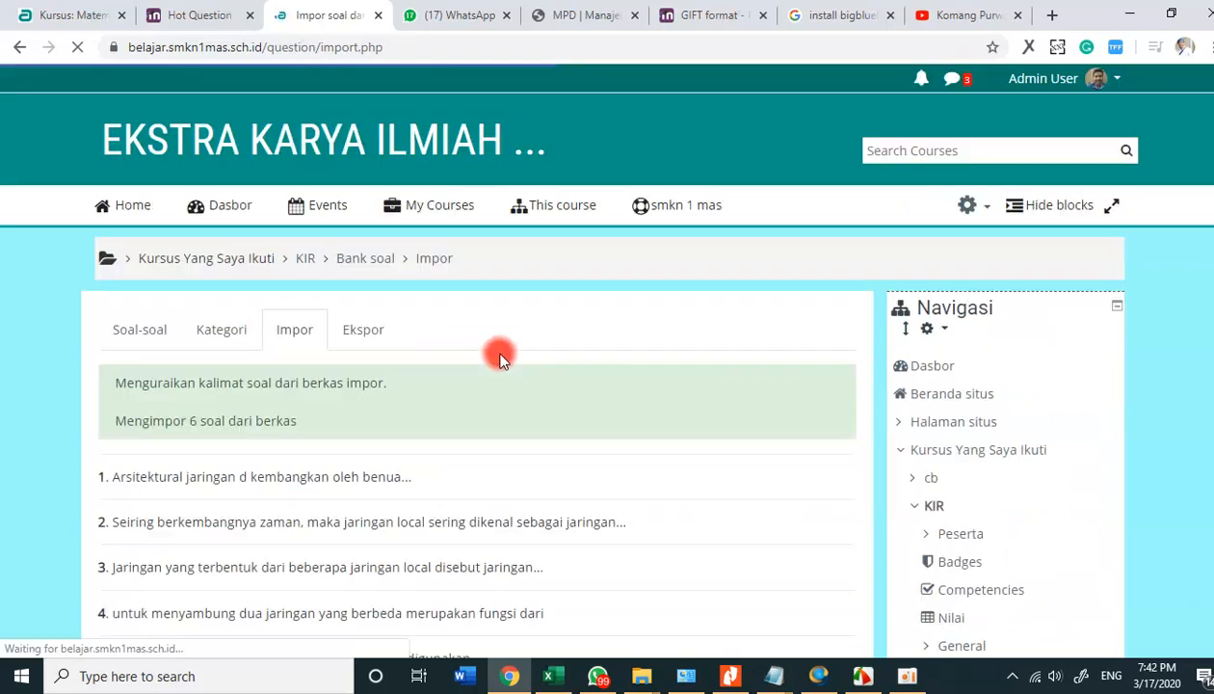
scroll(212, 314, "down", 4)
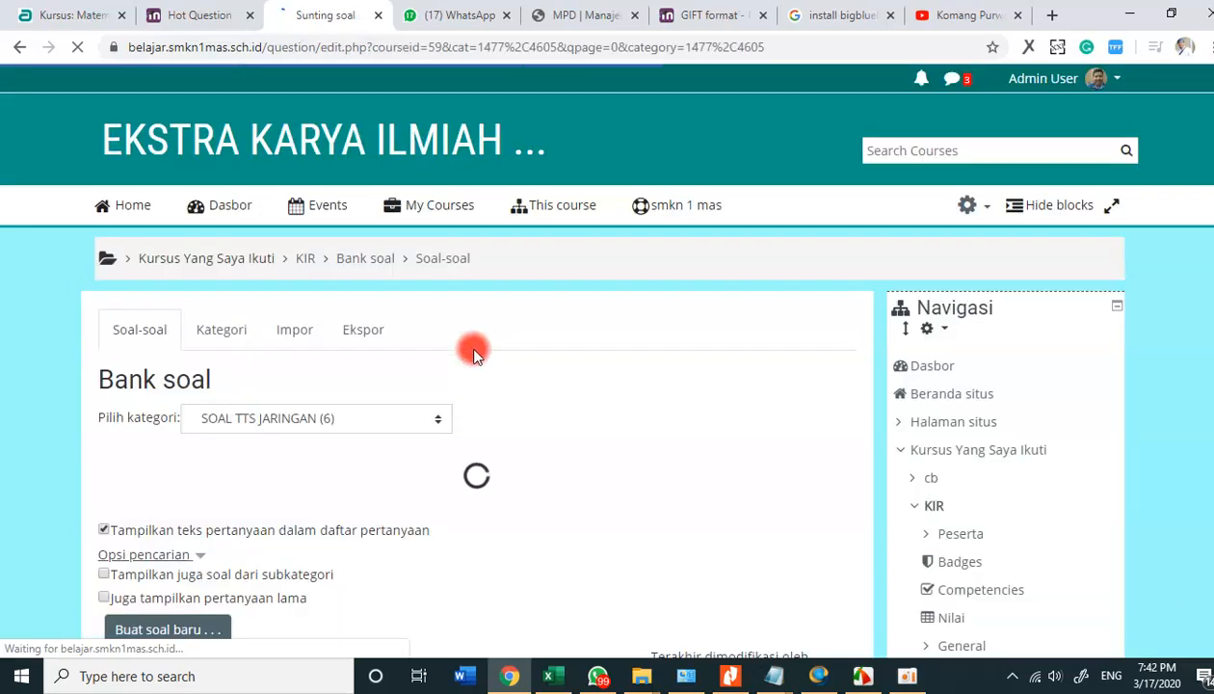
Preview the imported question "Agar 3 atau lebih komputer bisa membentuk suatu jaringan" and close the preview.
scroll(280, 320, "down", 4)
scroll(289, 321, "down", 1)
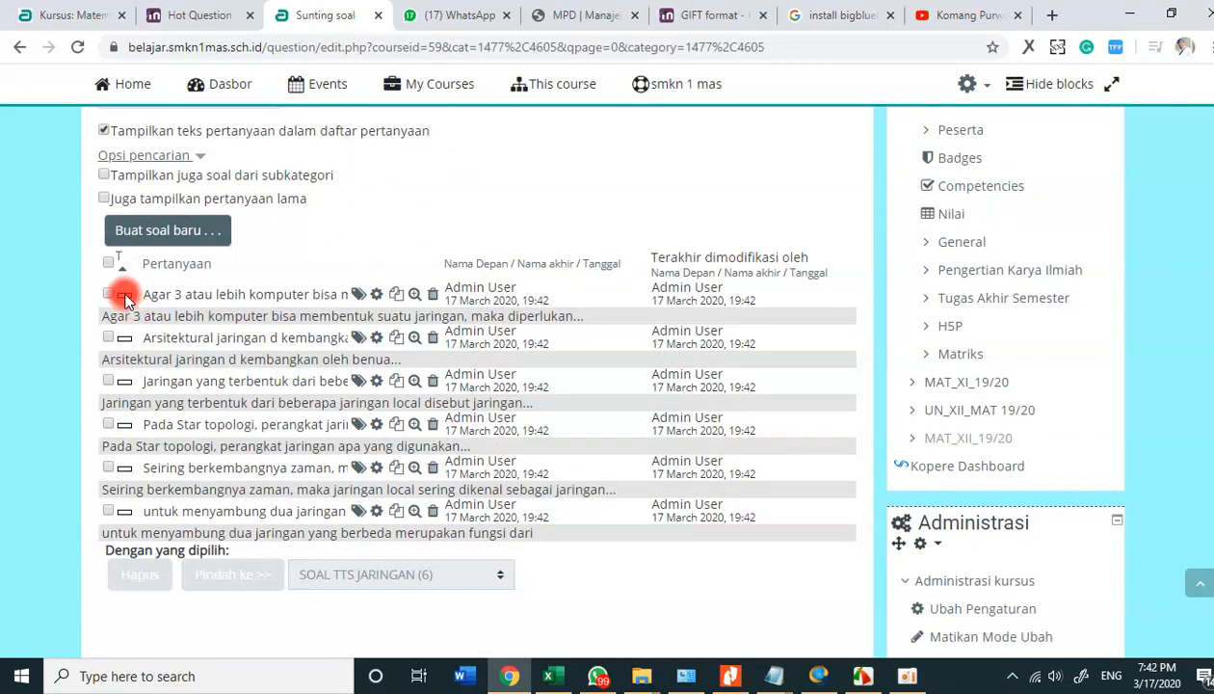
left_click(418, 298)
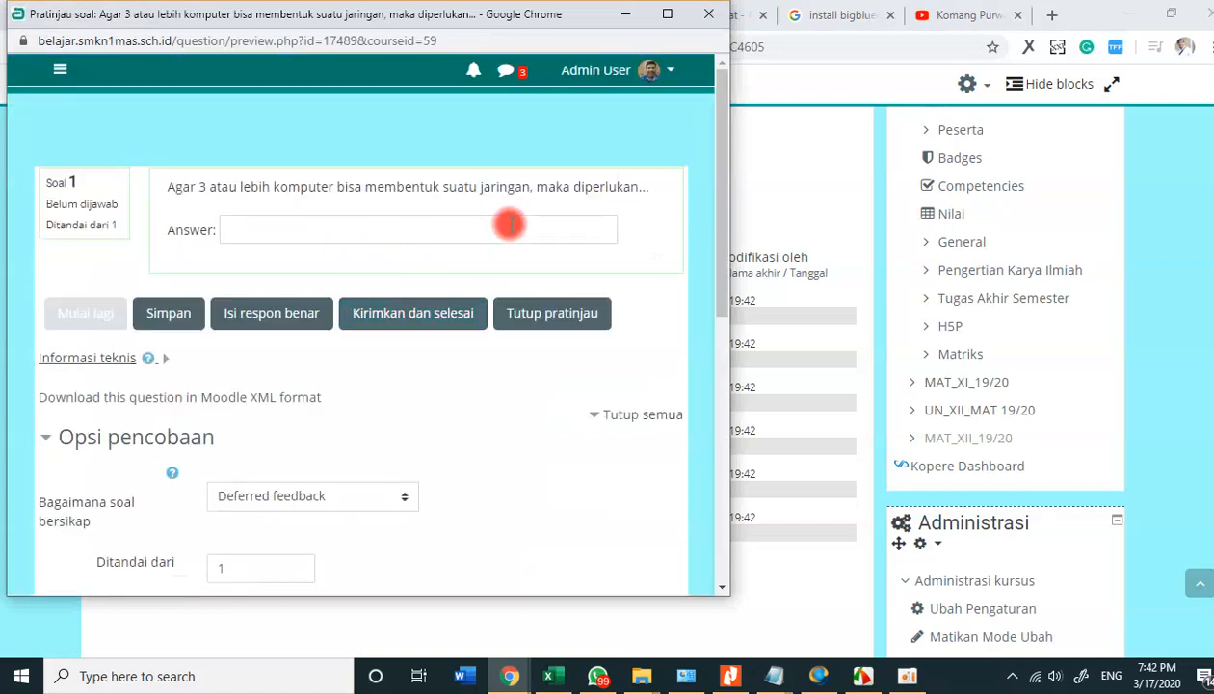
left_click(701, 24)
Return to the KIR course page and begin item 4 of the step list in the Notepad note.
scroll(598, 277, "up", 5)
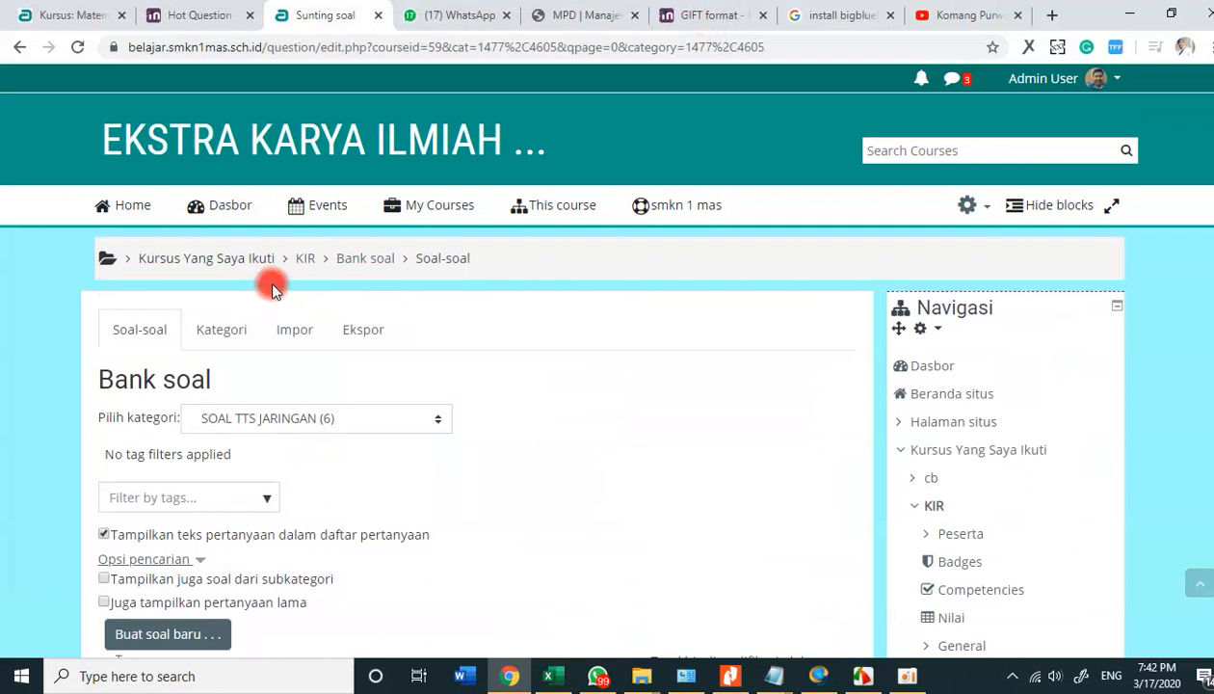
left_click(308, 260)
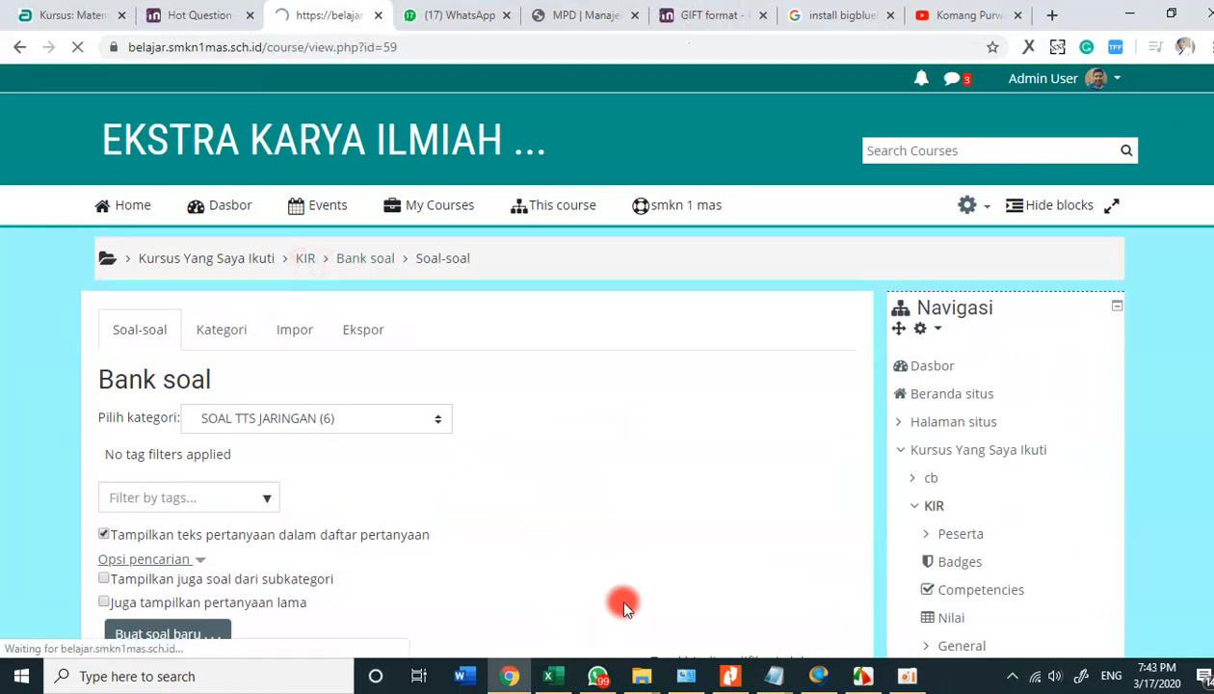
mouse_move(773, 675)
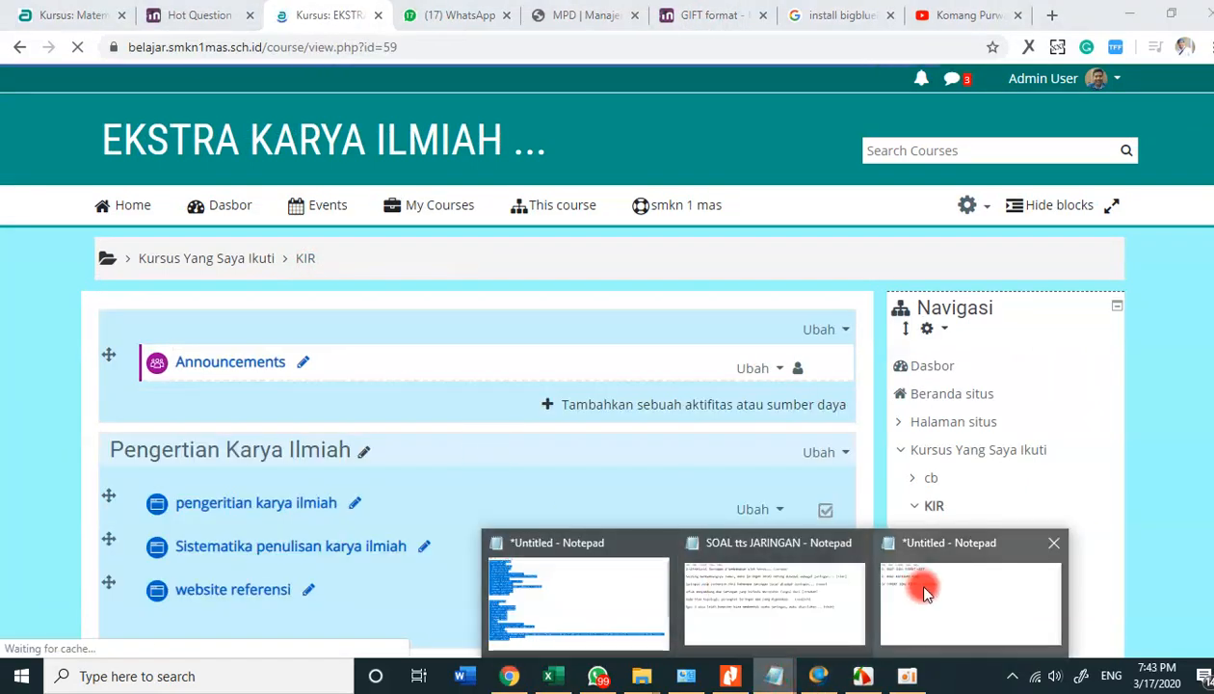
left_click(923, 593)
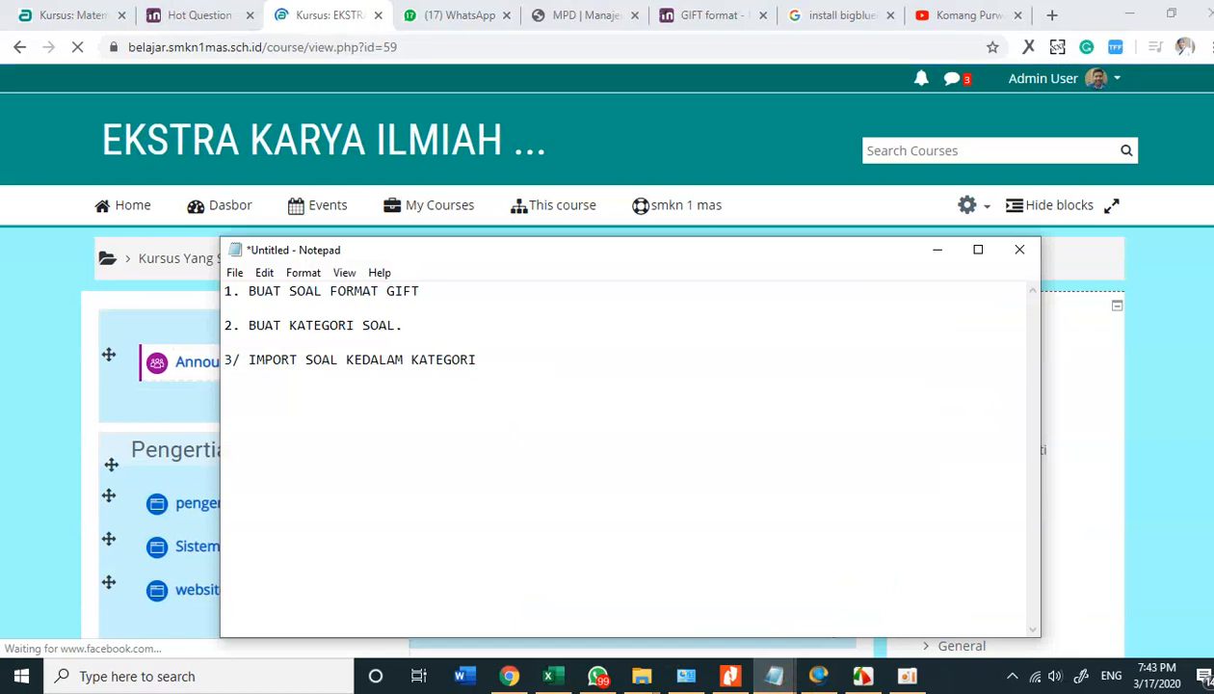
type("4")
left_click(23, 376)
scroll(32, 385, "down", 15)
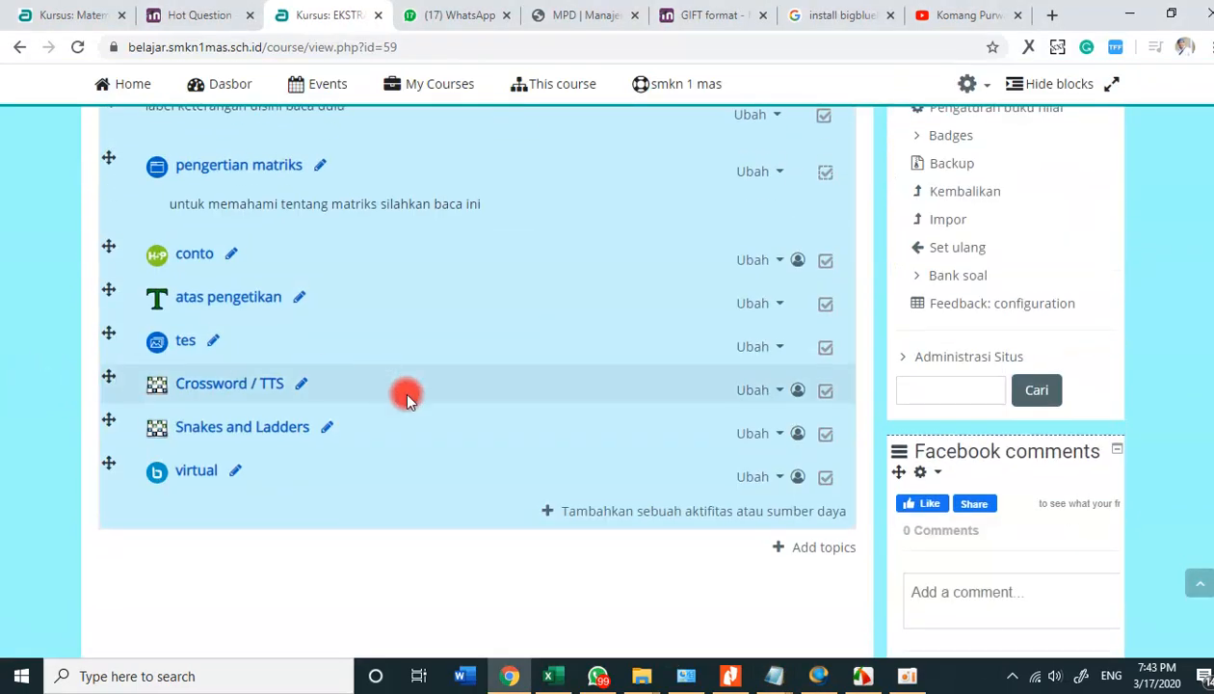
scroll(644, 486, "up", 15)
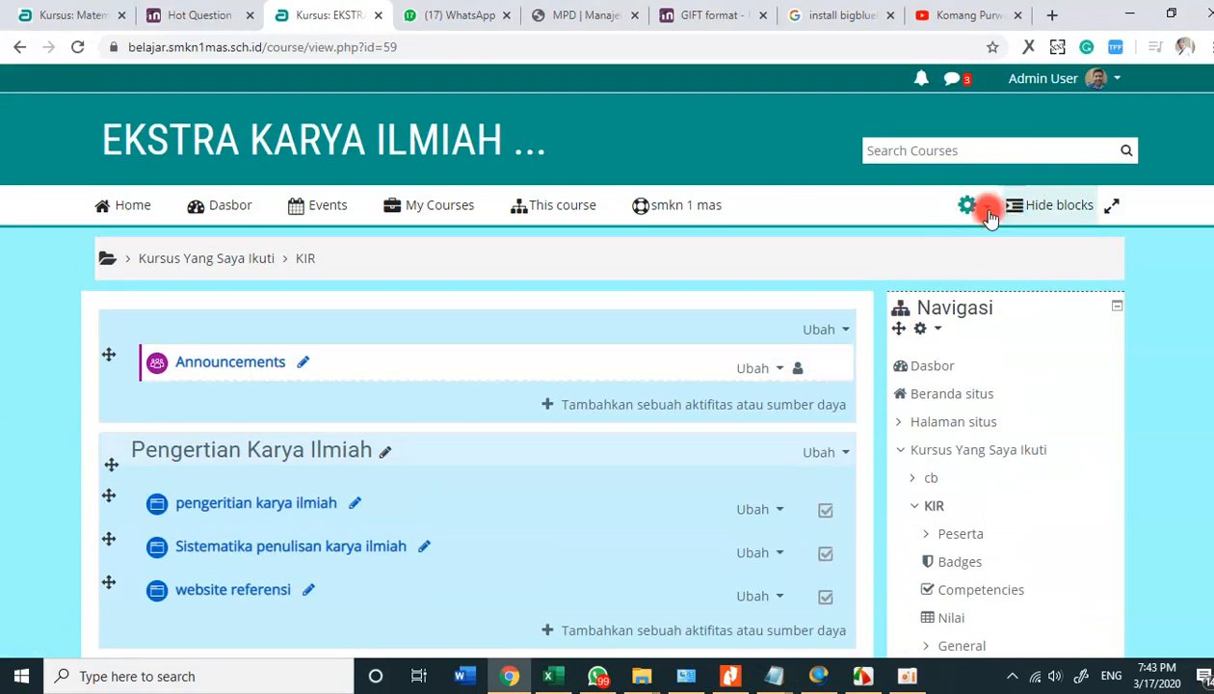
left_click(988, 212)
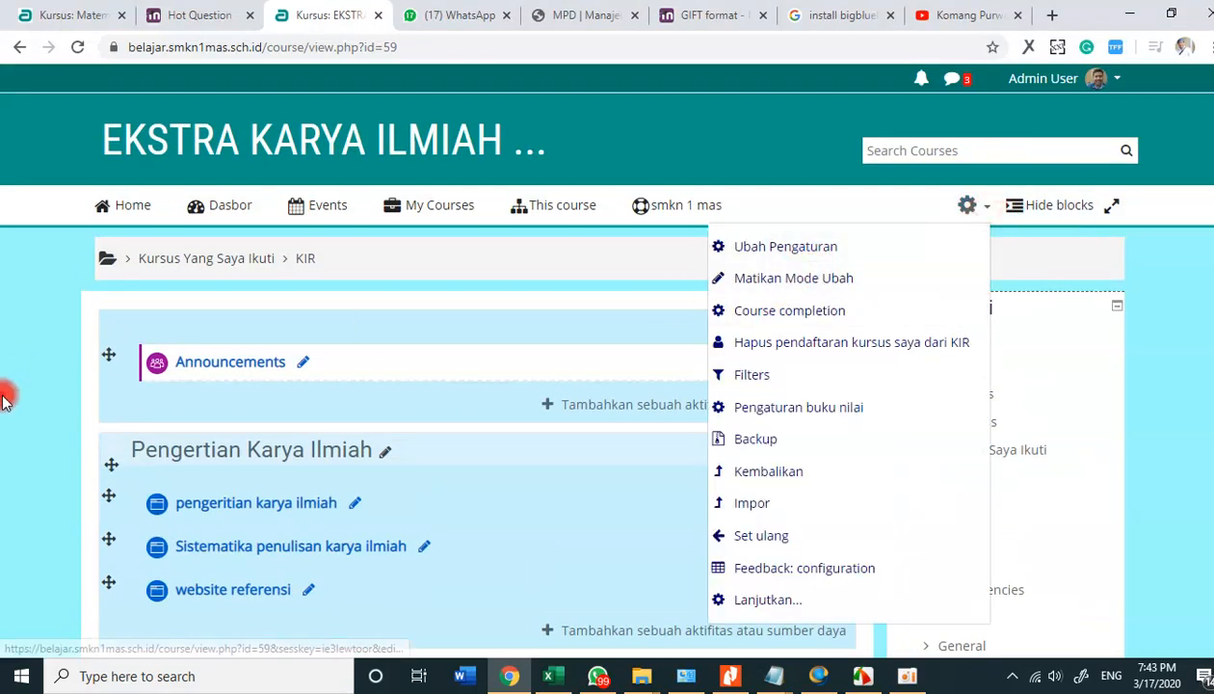
scroll(60, 398, "down", 20)
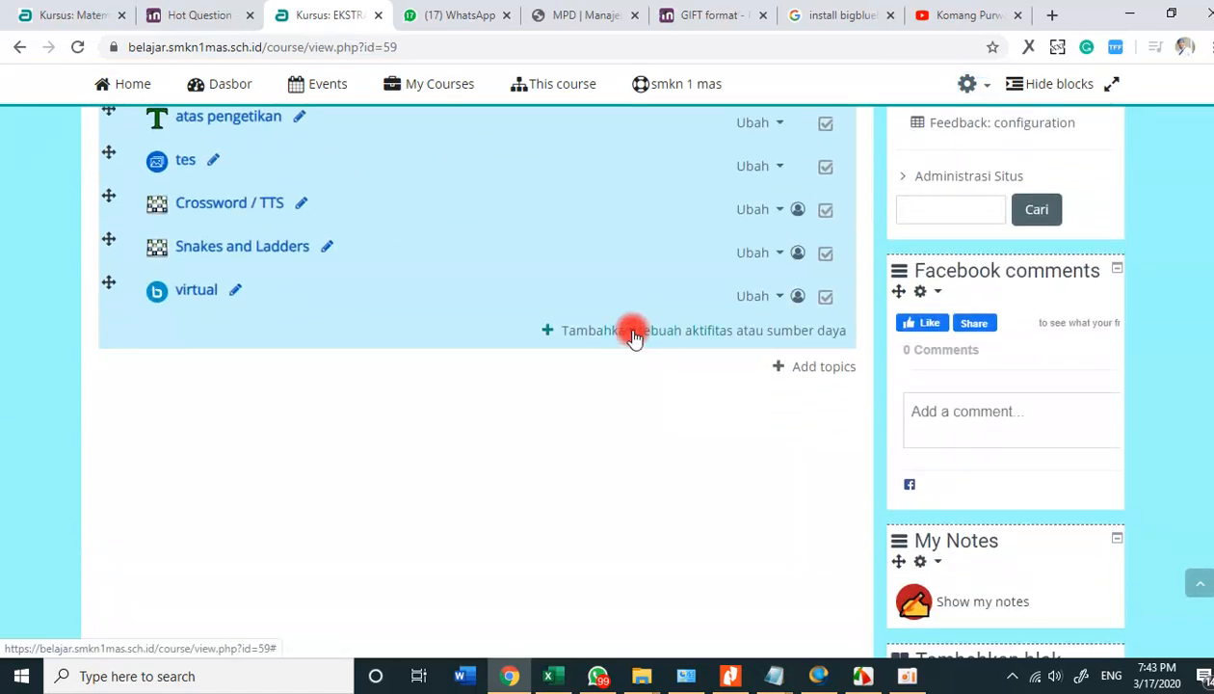
left_click(634, 332)
scroll(382, 314, "down", 3)
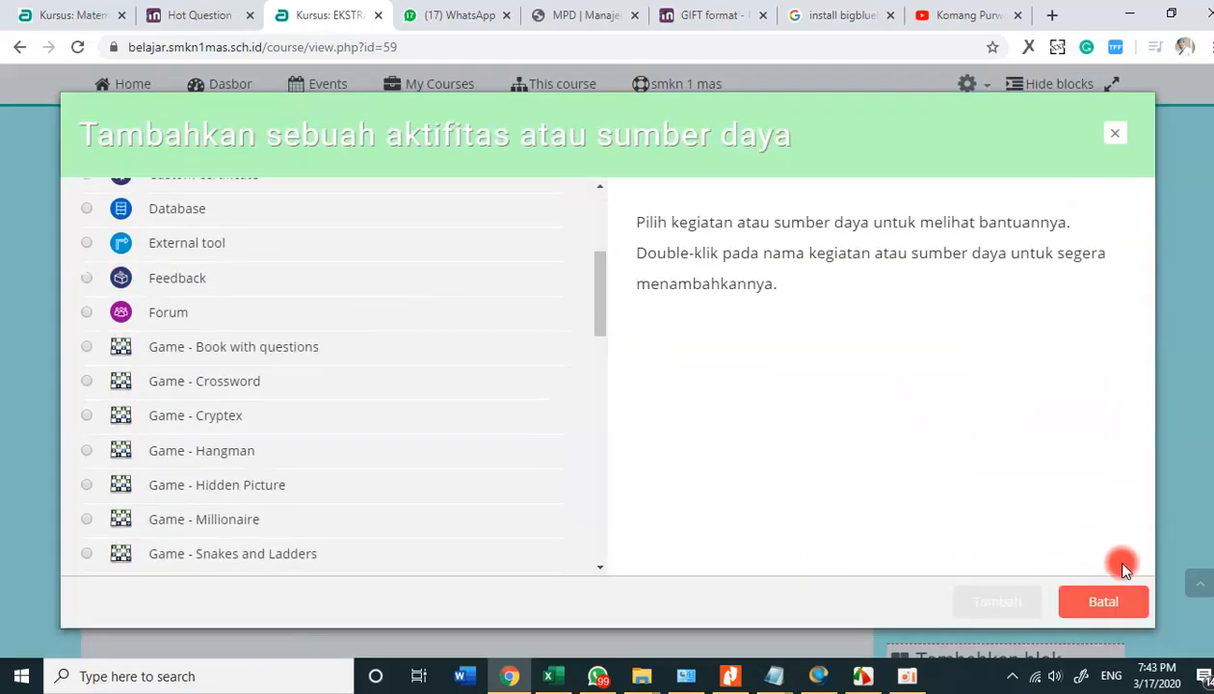
left_click(1114, 134)
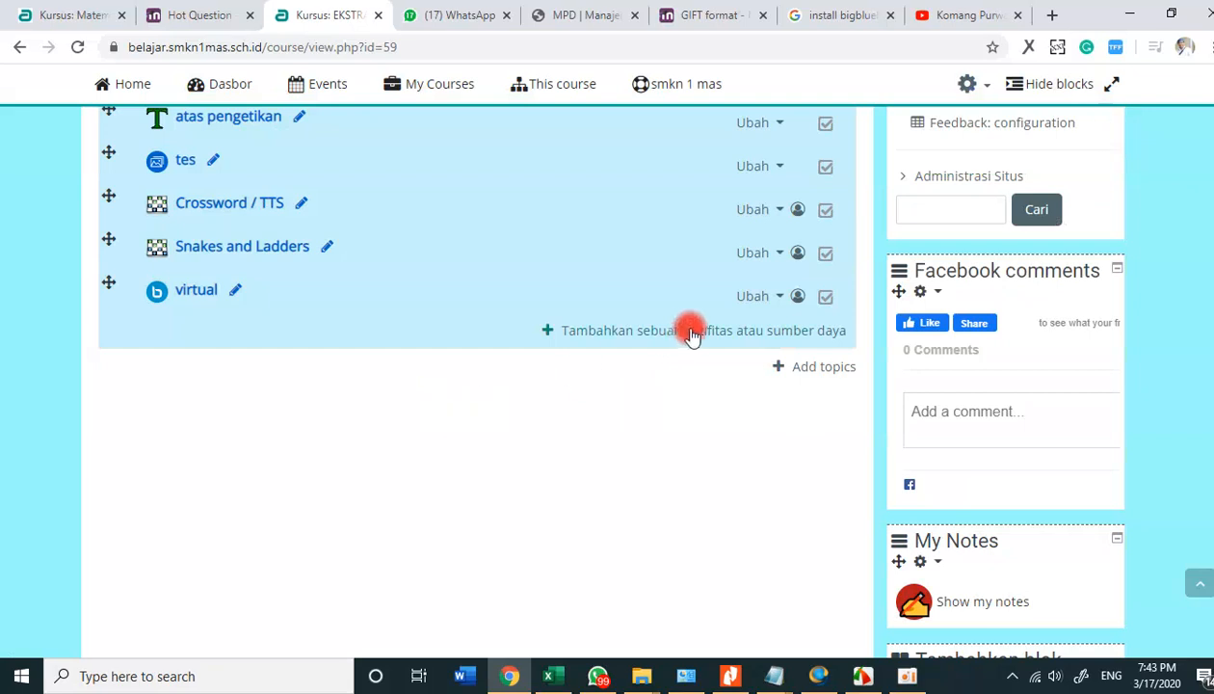
Start adding a Game - Crossword activity to the course's Matriks section.
left_click(667, 333)
scroll(253, 366, "down", 4)
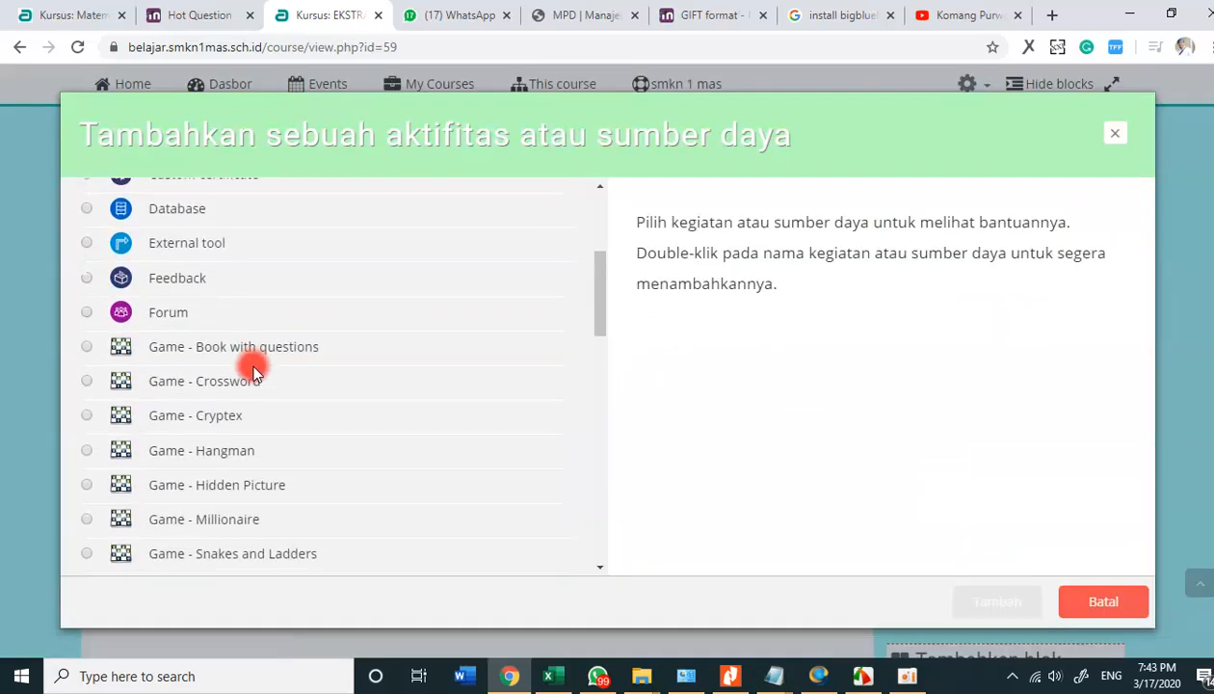
left_click(84, 381)
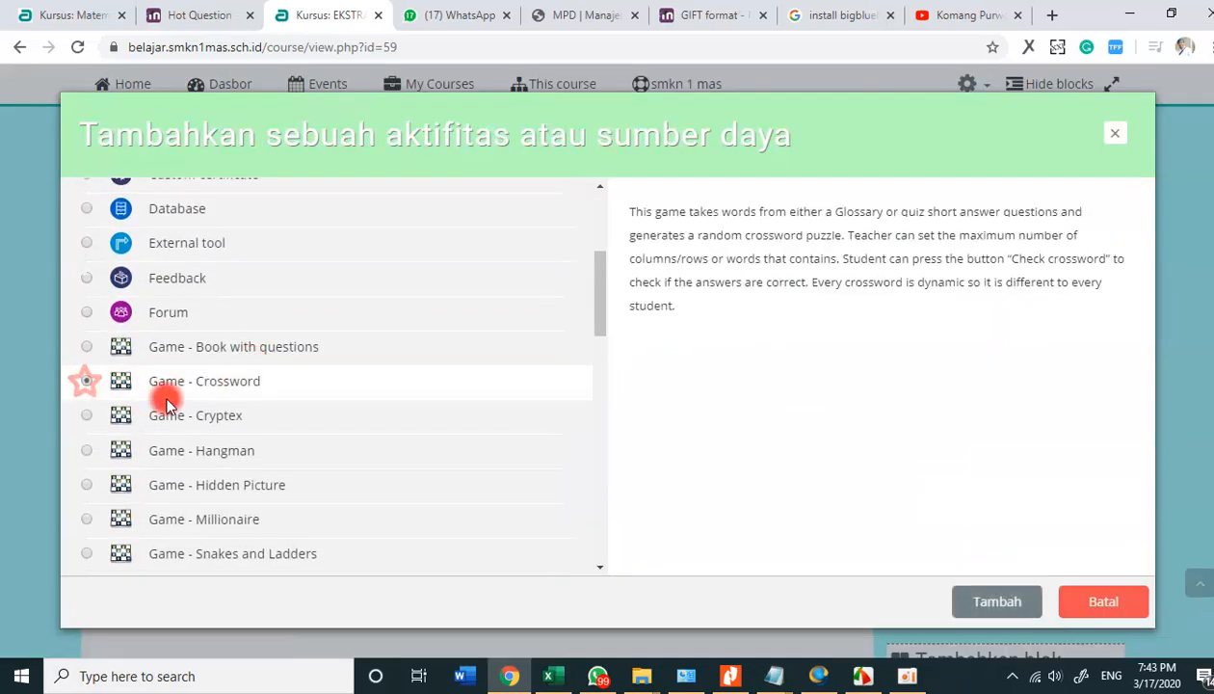
left_click(997, 602)
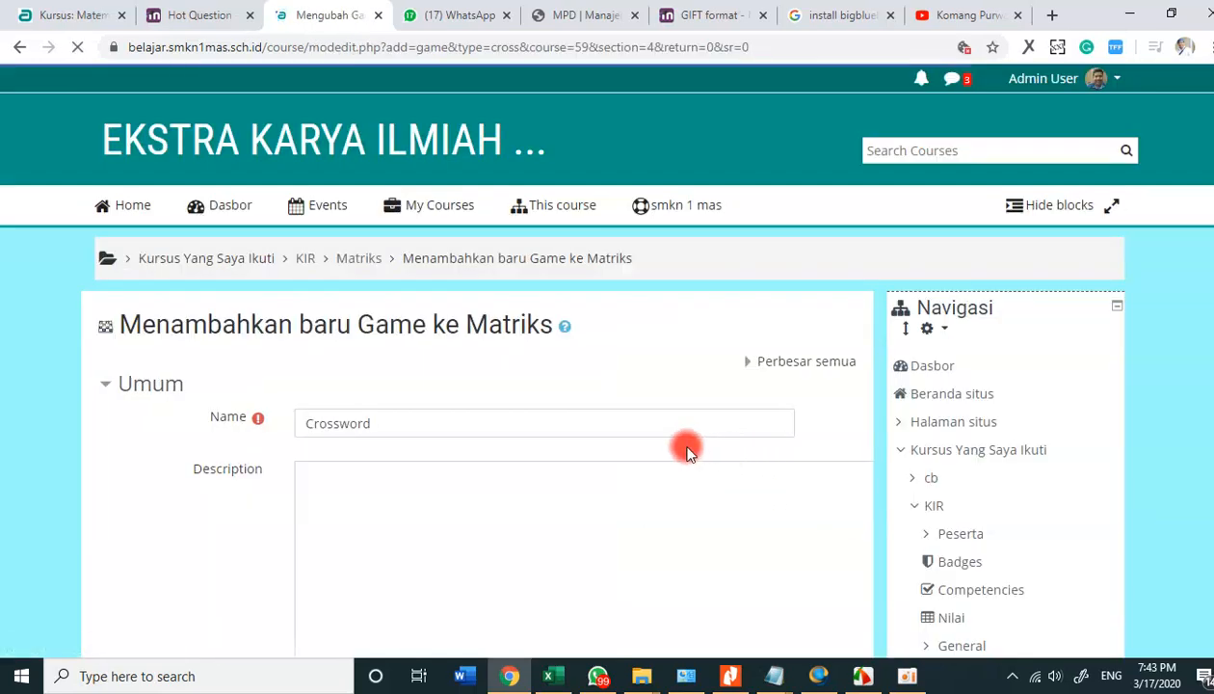
left_click(907, 676)
left_click(691, 529)
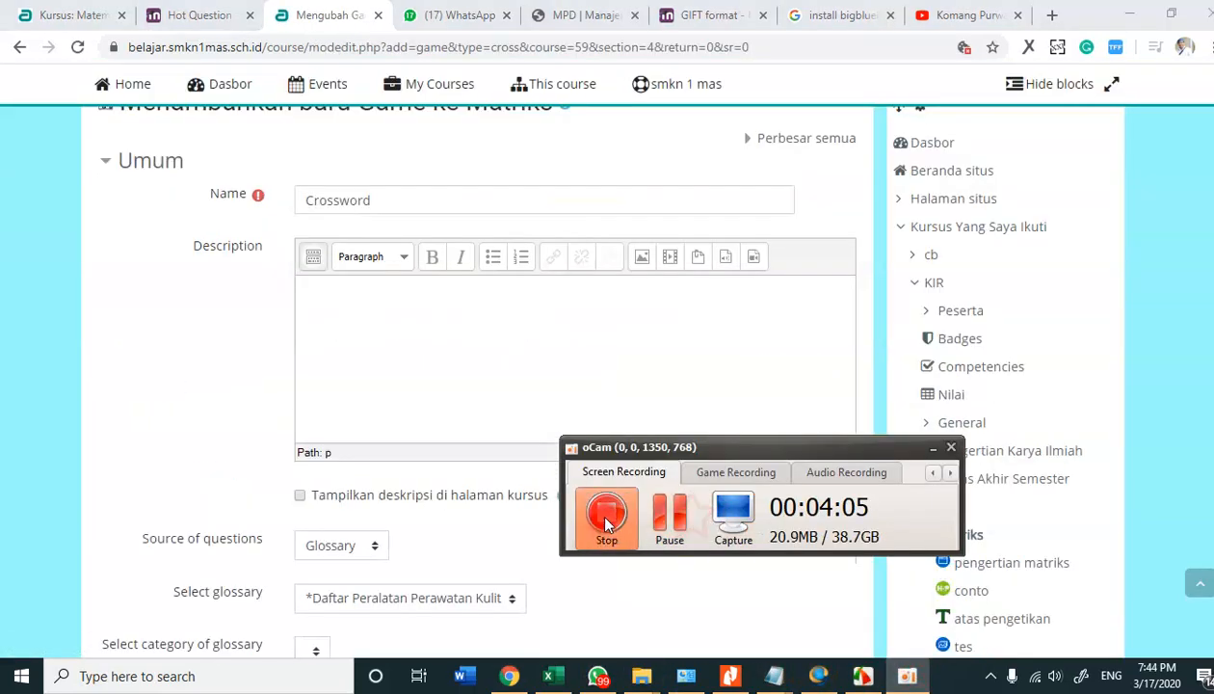
Name the new game activity "Crossword ( tts JARINGAN )" and leave its description empty.
left_click(400, 203)
scroll(326, 193, "up", 2)
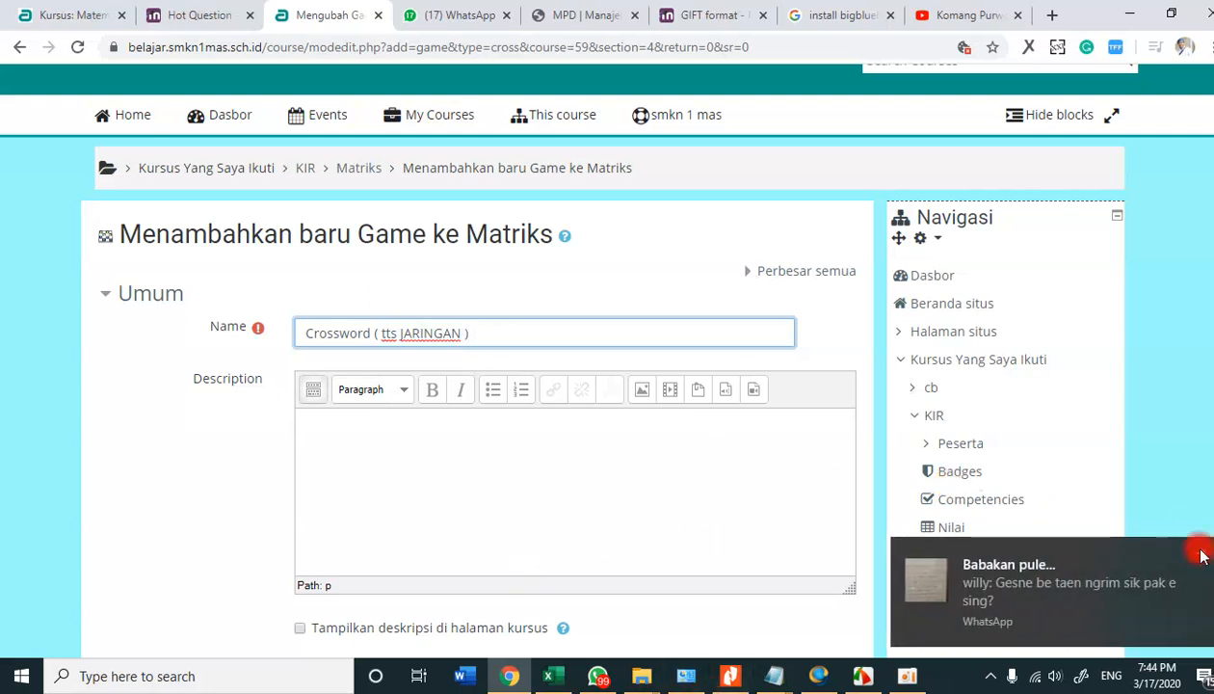
scroll(843, 474, "down", 3)
left_click(483, 320)
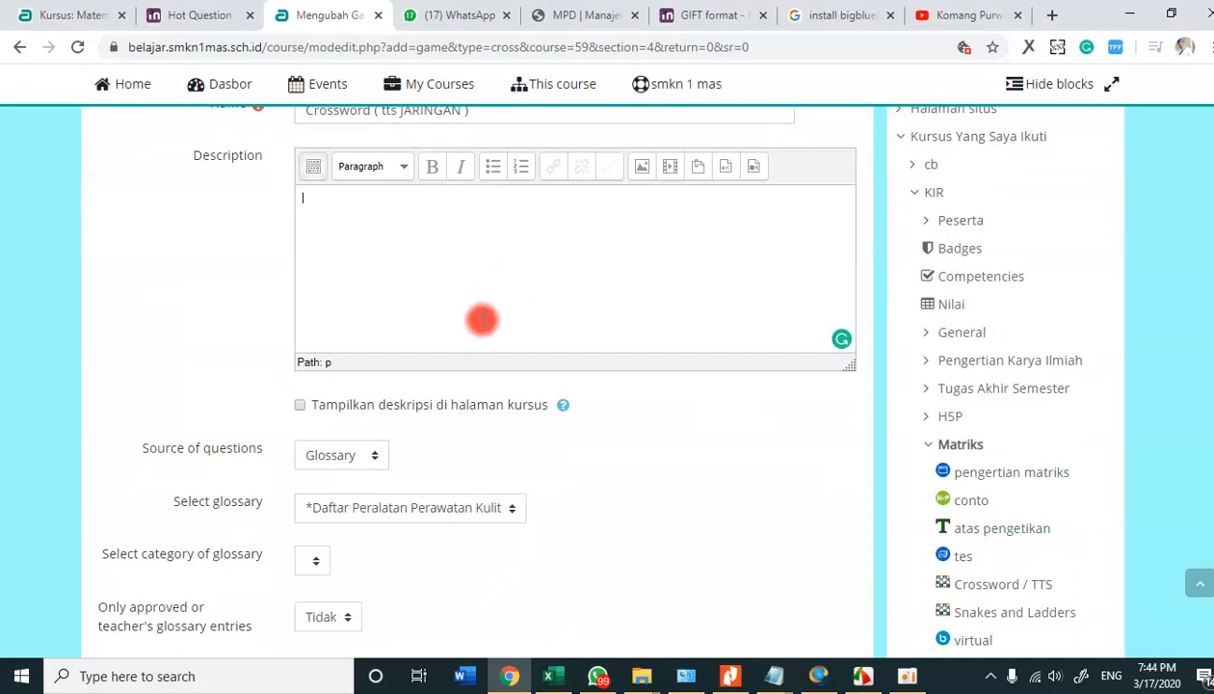
Set the source of questions to Questions and select the question category SOAL TTS JARINGAN.
scroll(483, 320, "down", 2)
left_click(325, 273)
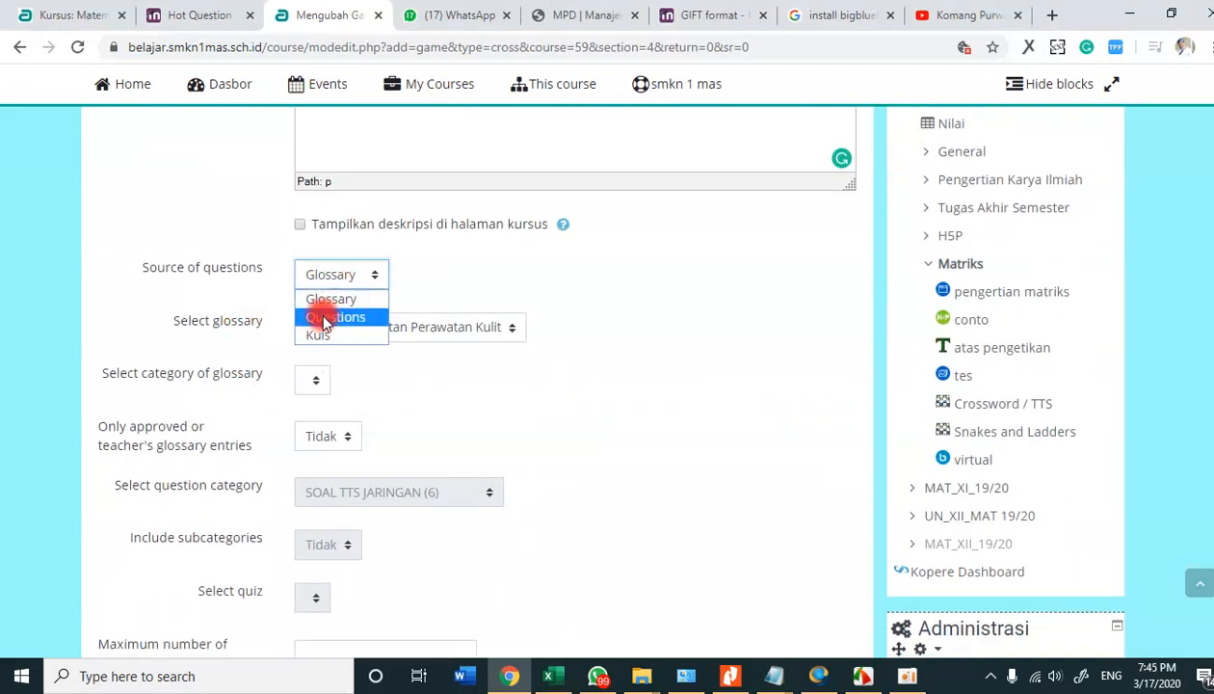
left_click(325, 318)
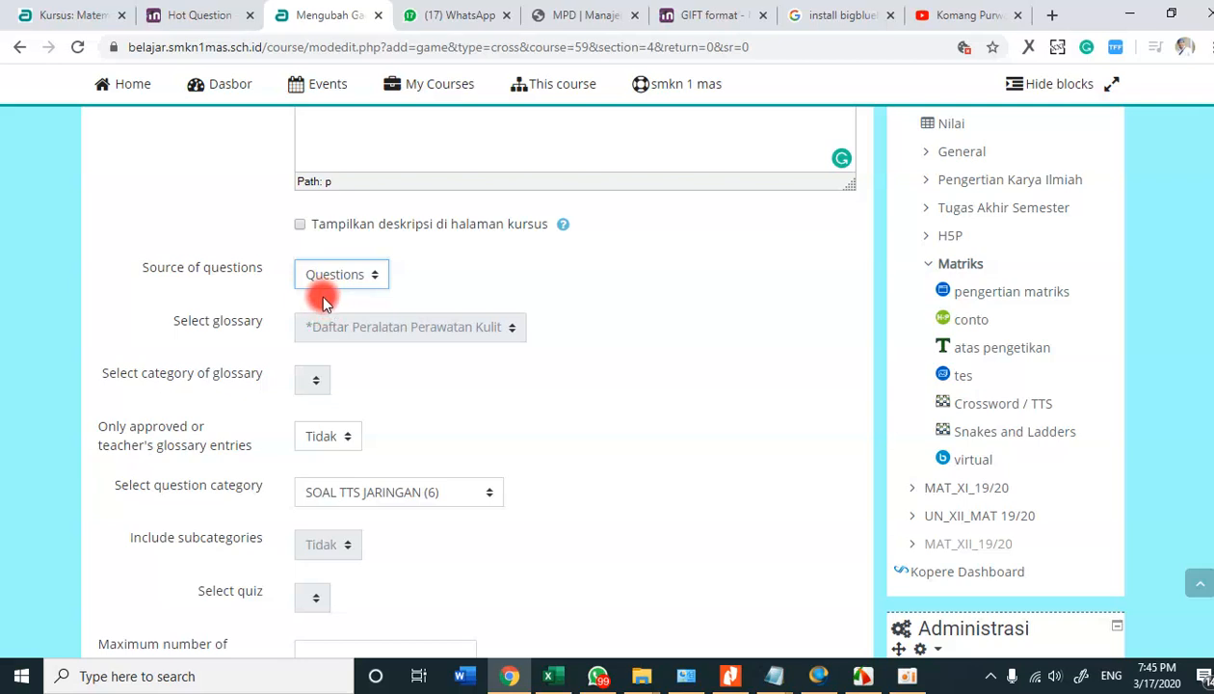
scroll(319, 332, "down", 1)
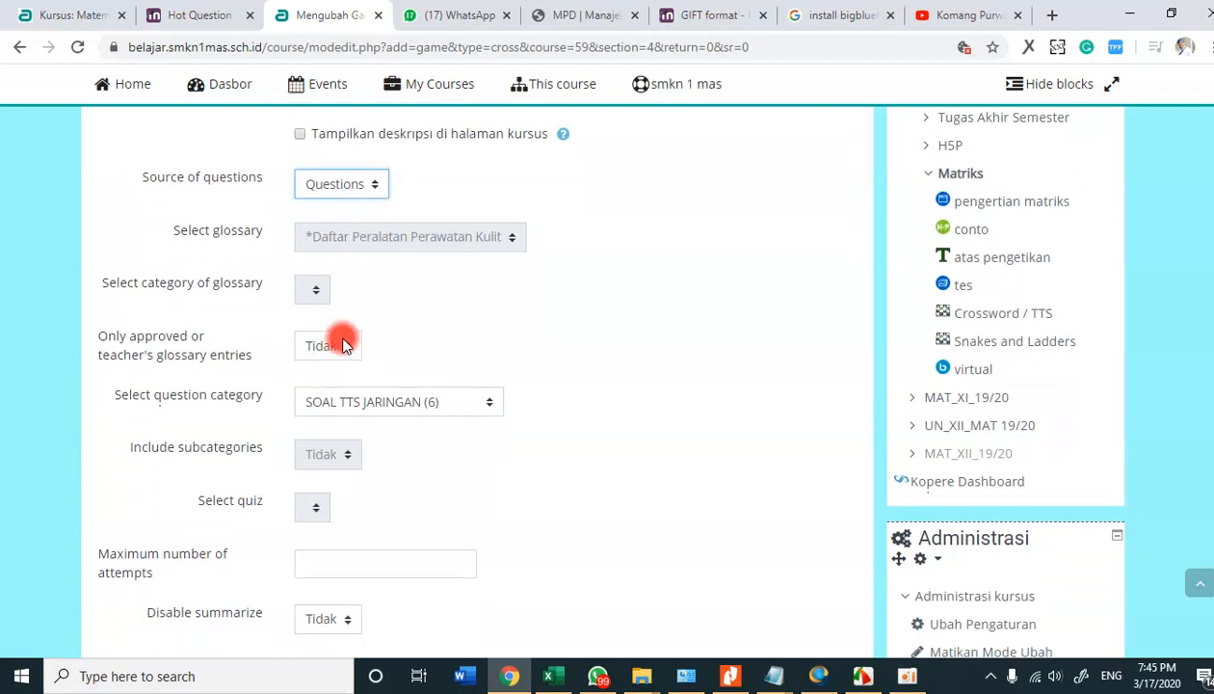
left_click(344, 401)
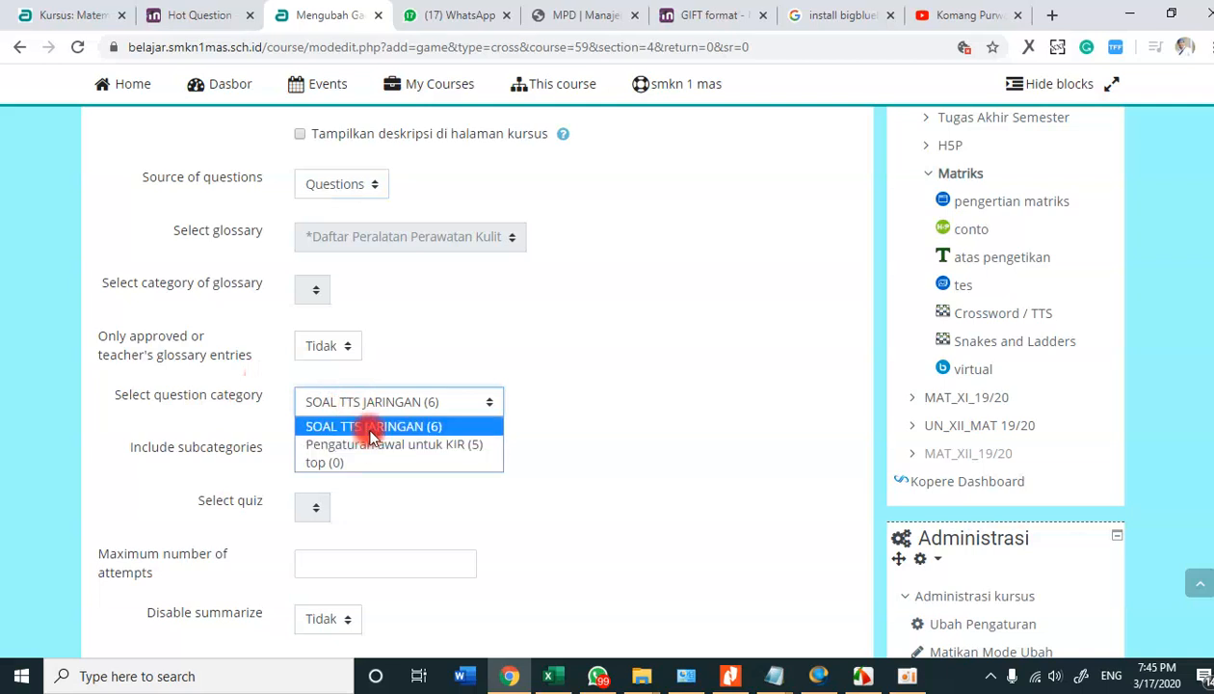
left_click(371, 428)
Set the maximum number of attempts to 3 and the grade to pass (Nilai untuk lulus) to 50.
scroll(393, 431, "down", 2)
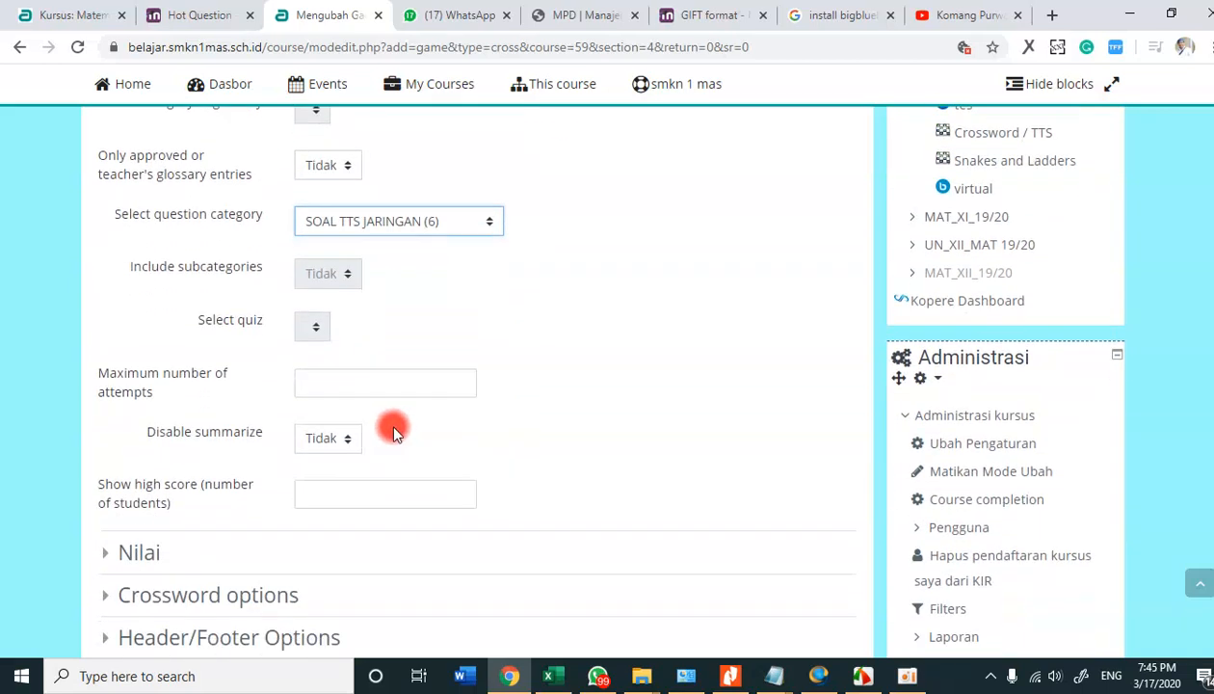
left_click(348, 381)
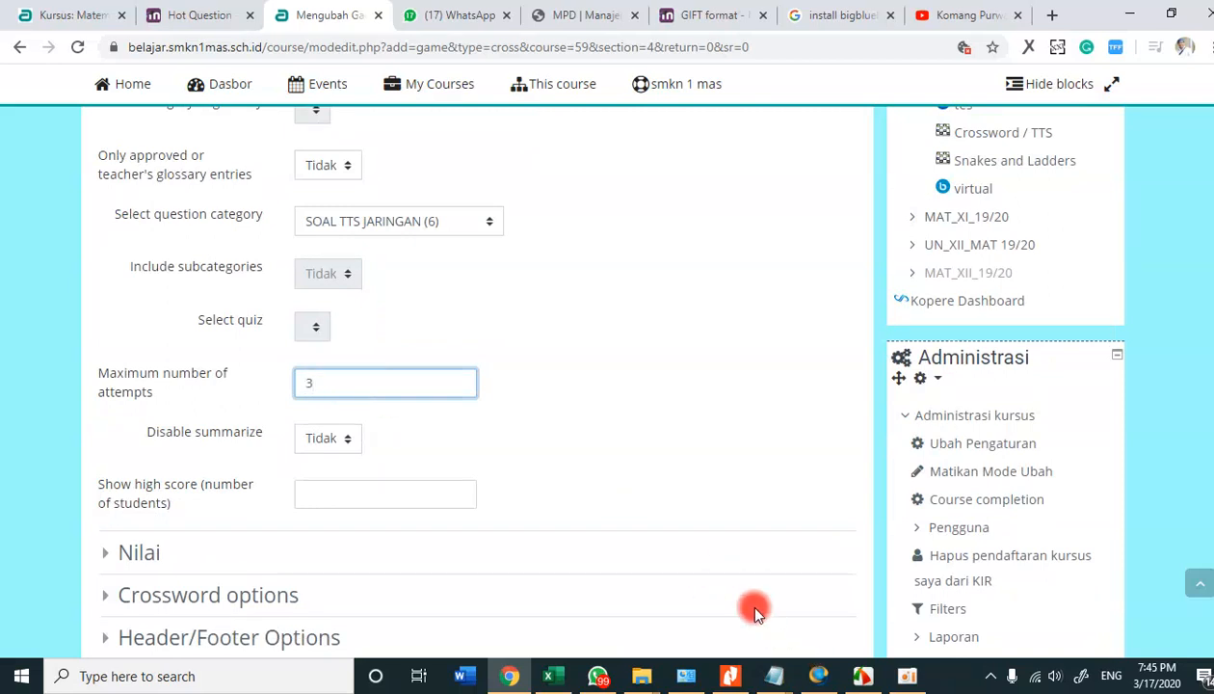
scroll(754, 609, "down", 1)
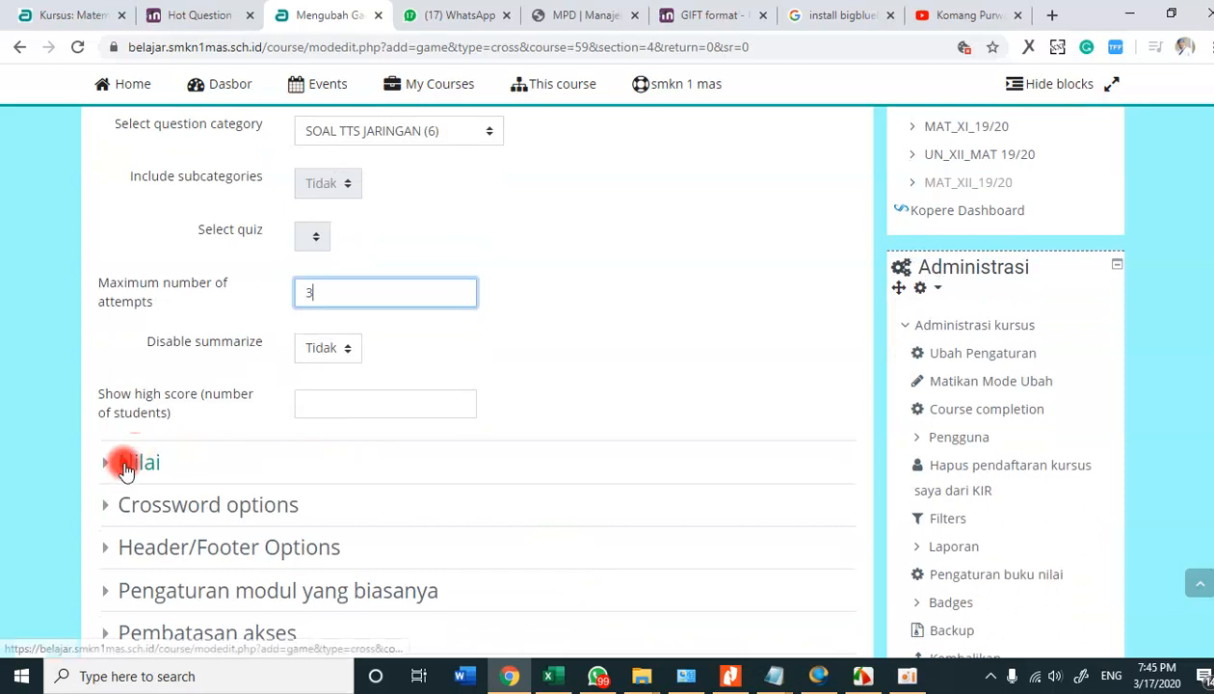
left_click(122, 462)
scroll(308, 472, "down", 1)
left_click(332, 468)
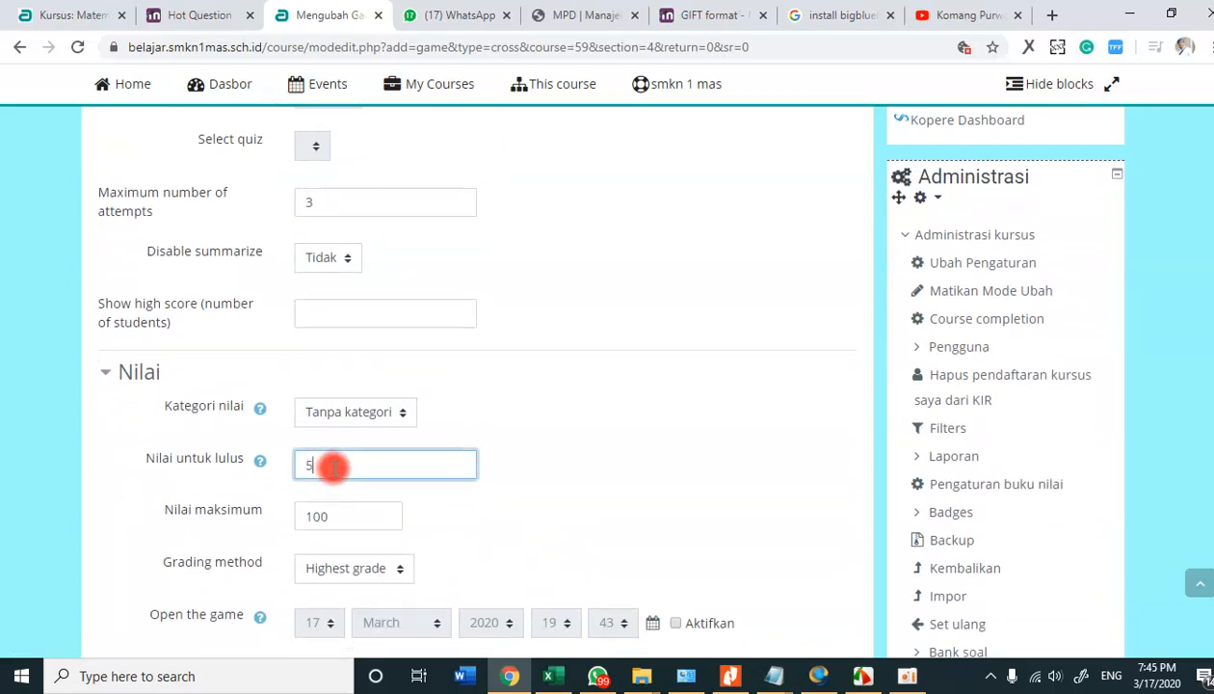
type("50")
Set the game's grading method to Average grade.
scroll(332, 468, "down", 3)
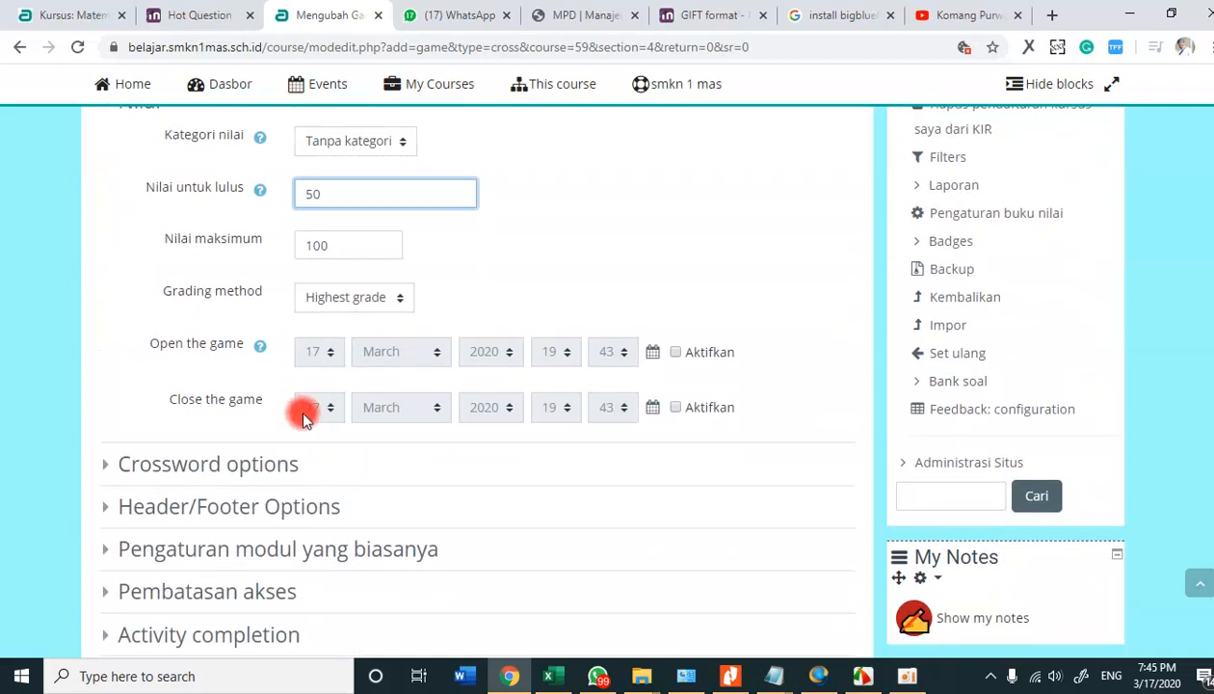
left_click(379, 302)
left_click(348, 340)
Check the answer words in the SOAL tts JARINGAN note and set the crossword's maximum number of cols/rows to 7.
scroll(212, 385, "down", 1)
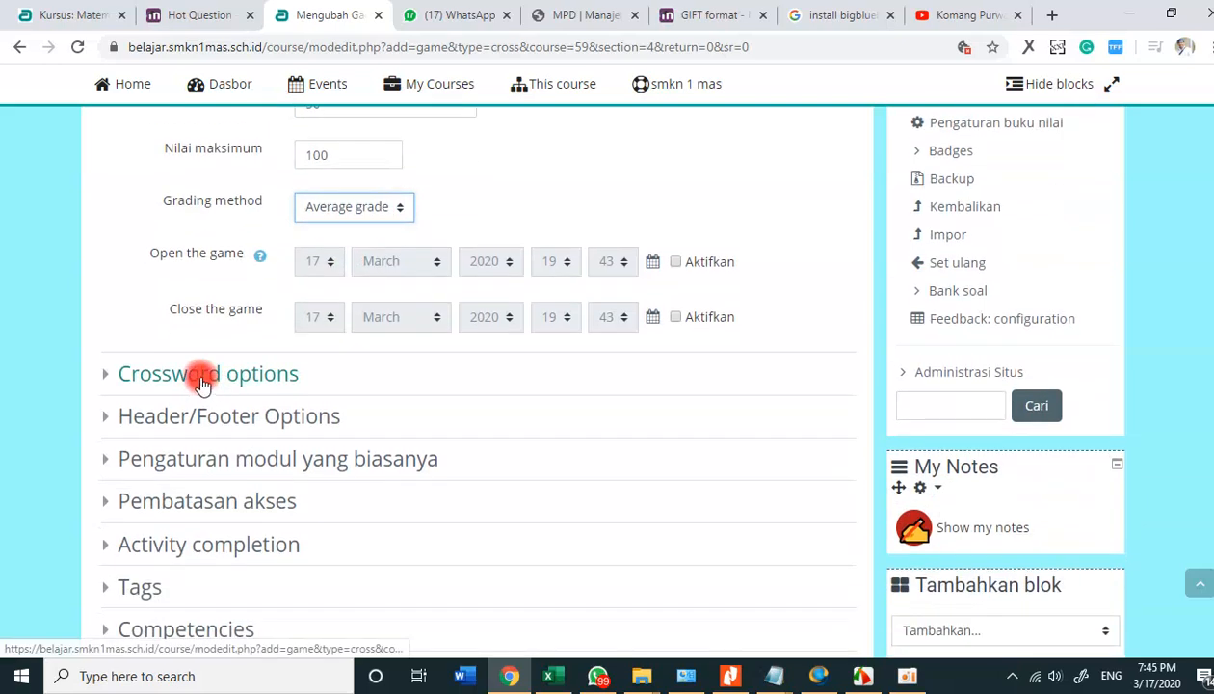
left_click(210, 373)
scroll(210, 371, "down", 1)
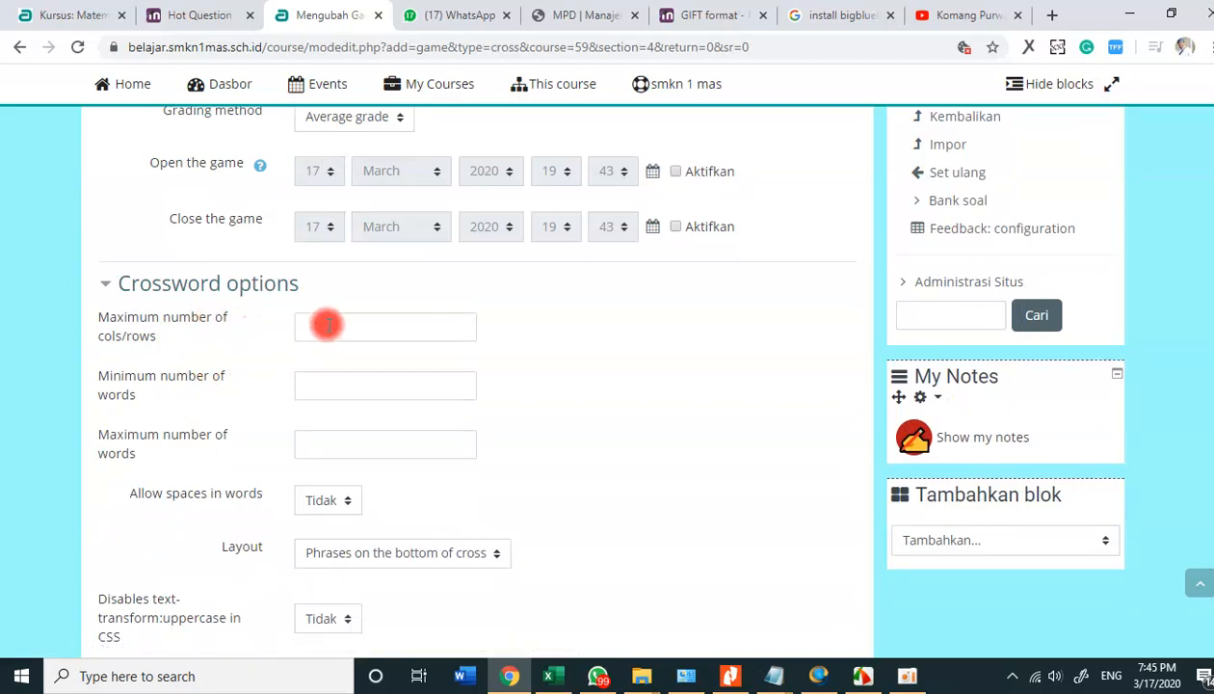
left_click(328, 325)
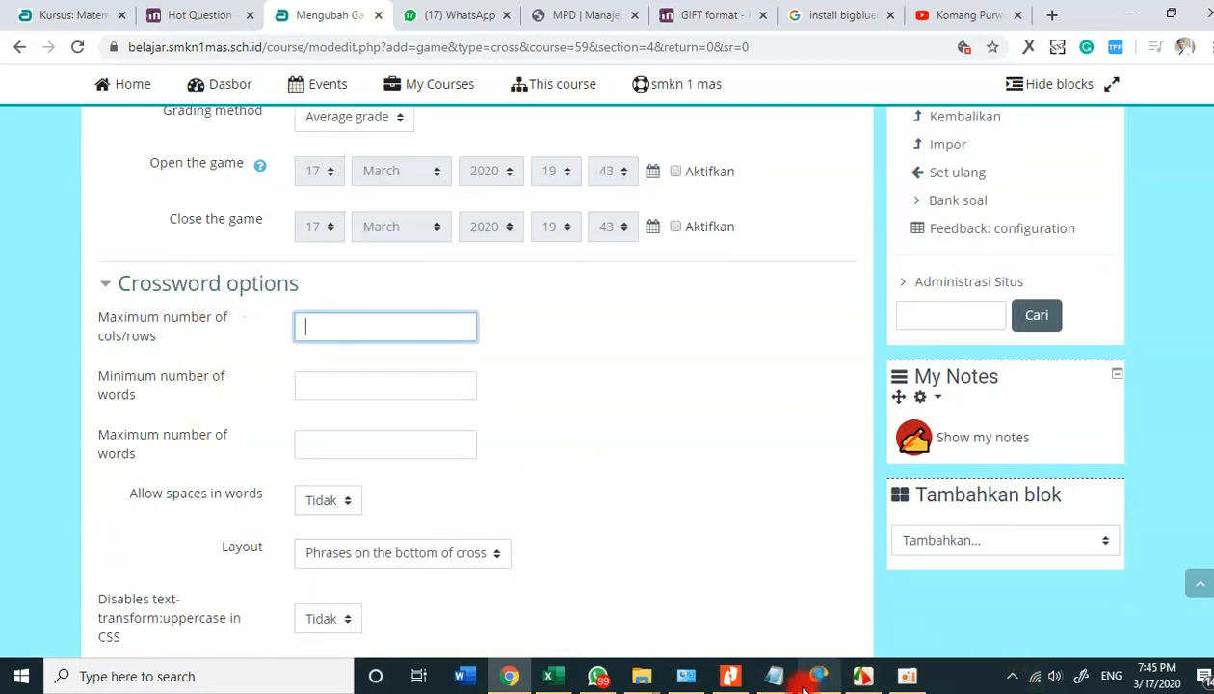
mouse_move(789, 682)
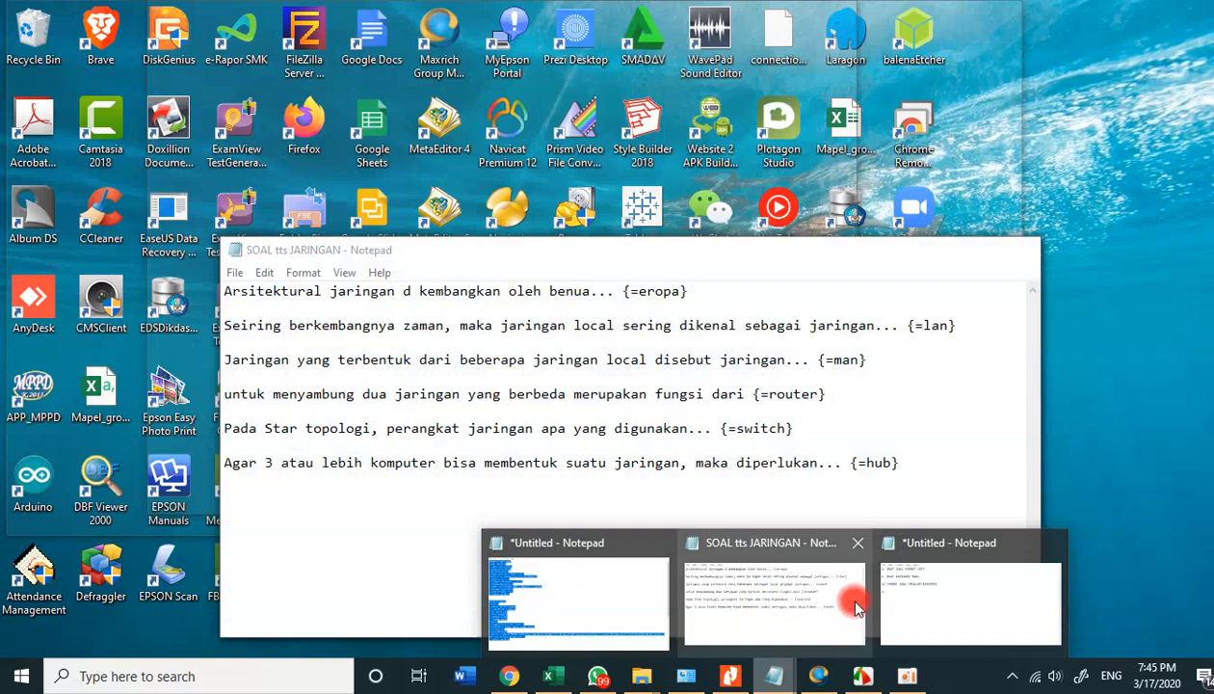
left_click(761, 598)
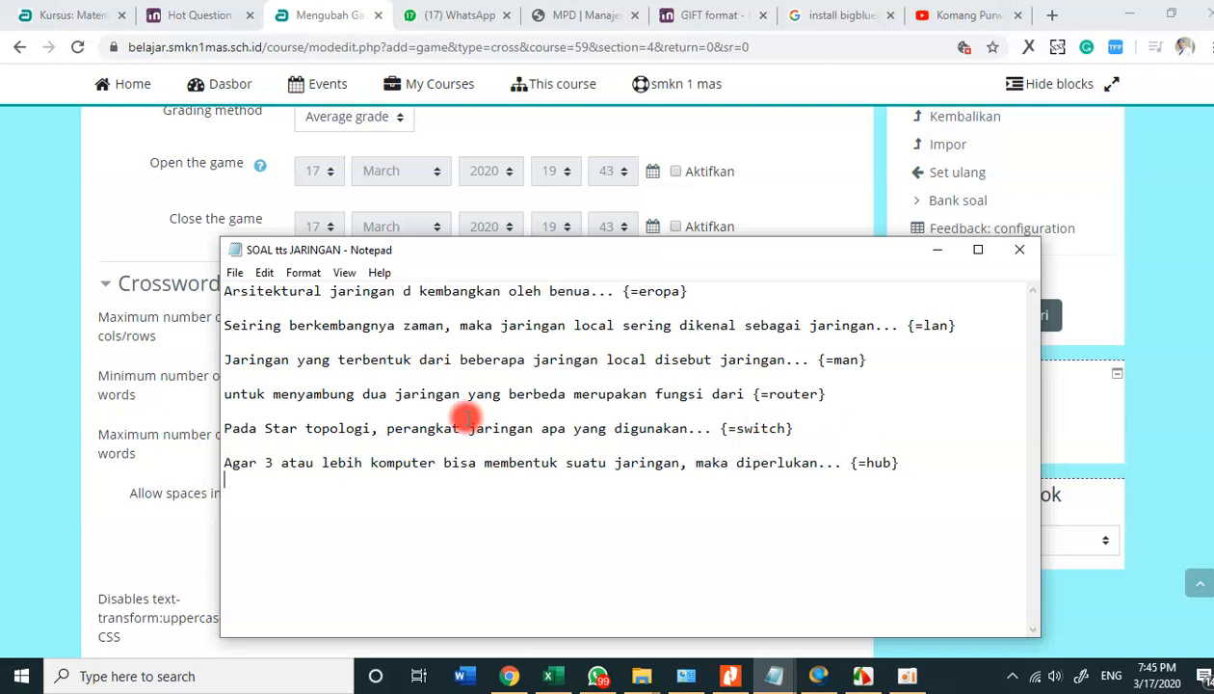
left_click(51, 339)
left_click(349, 330)
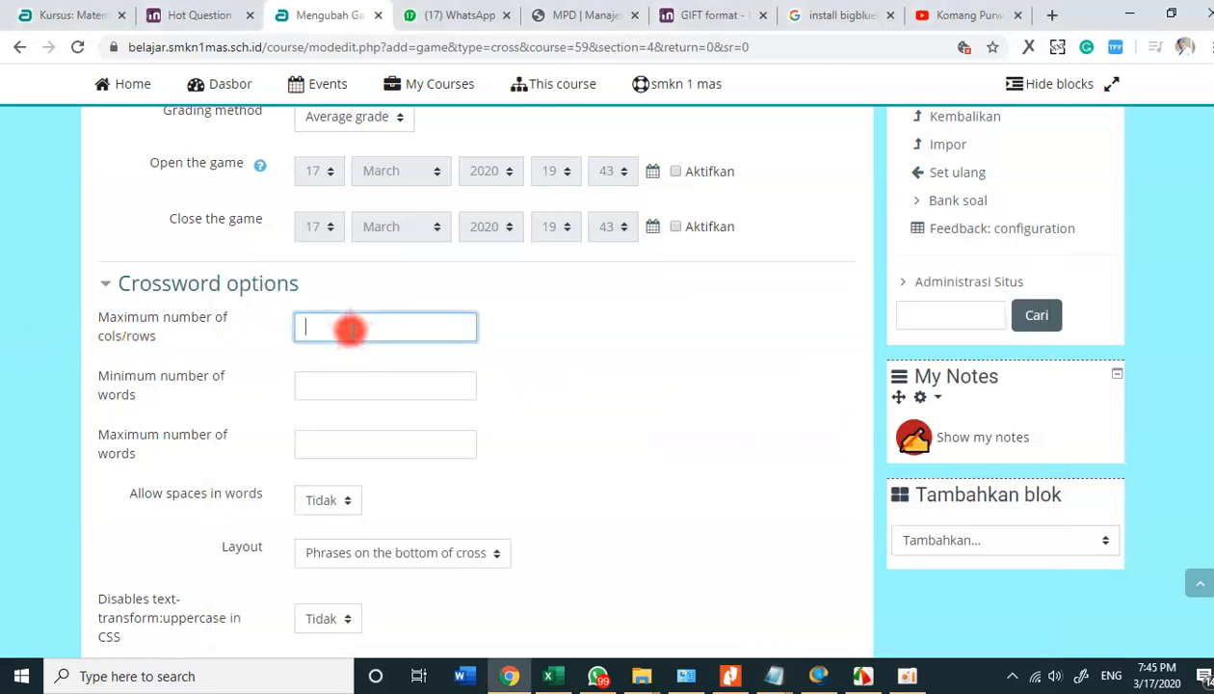
type("7")
Set the crossword's minimum number of words to 3 and its maximum number of words to 5.
left_click(339, 384)
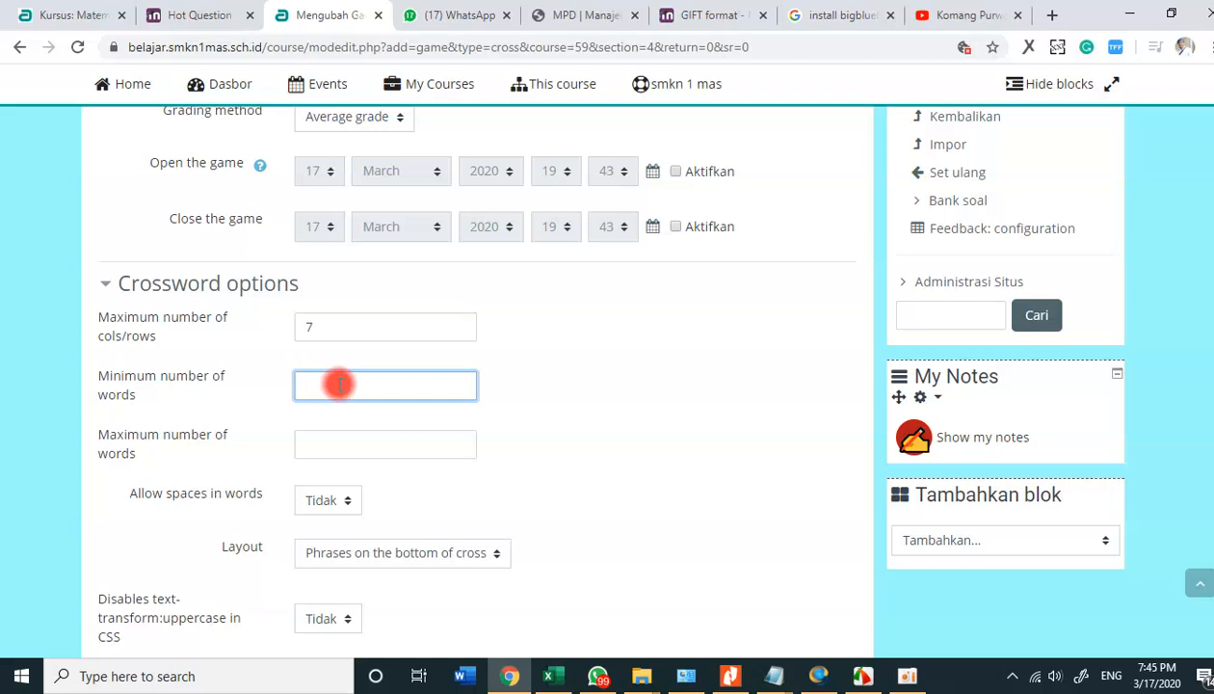
left_click(371, 454)
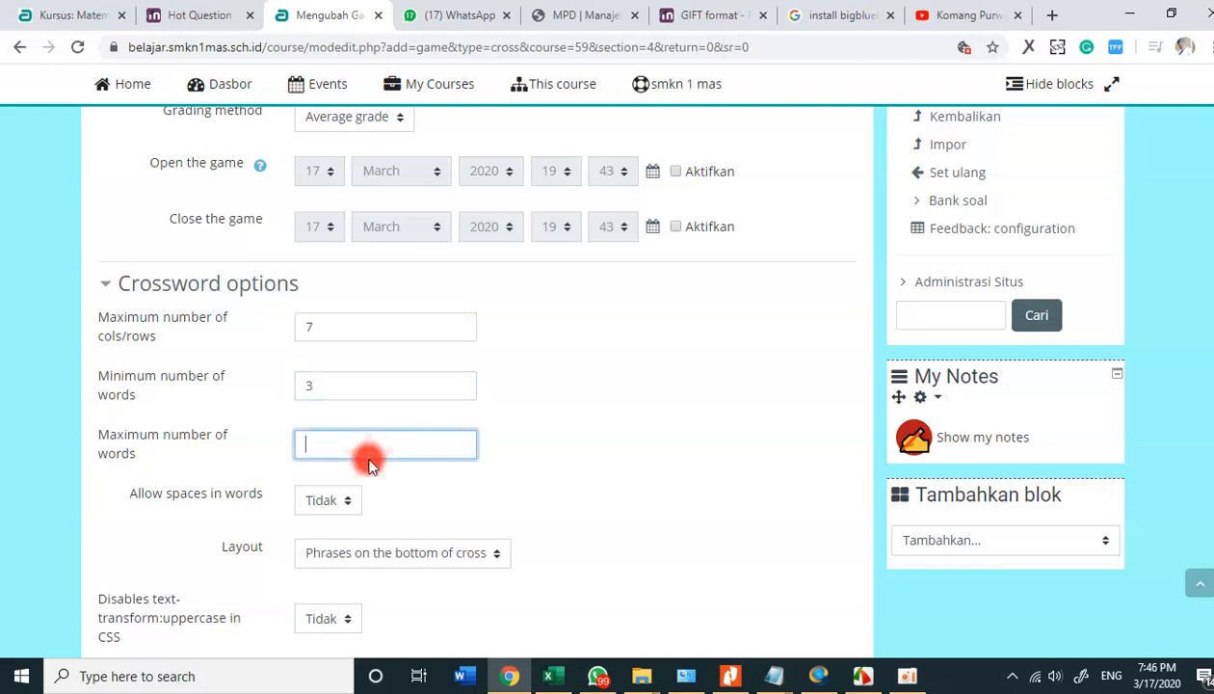
type("5")
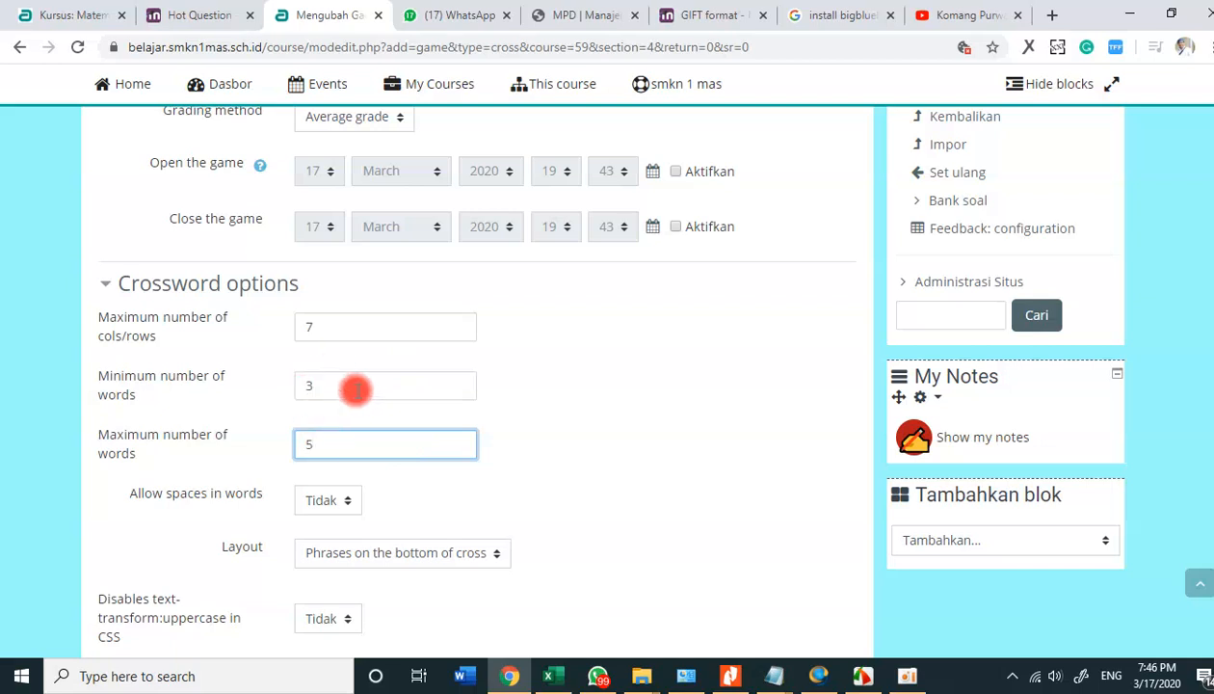
Switch the Allow spaces in words option to Ya and back to Tidak.
scroll(437, 404, "down", 2)
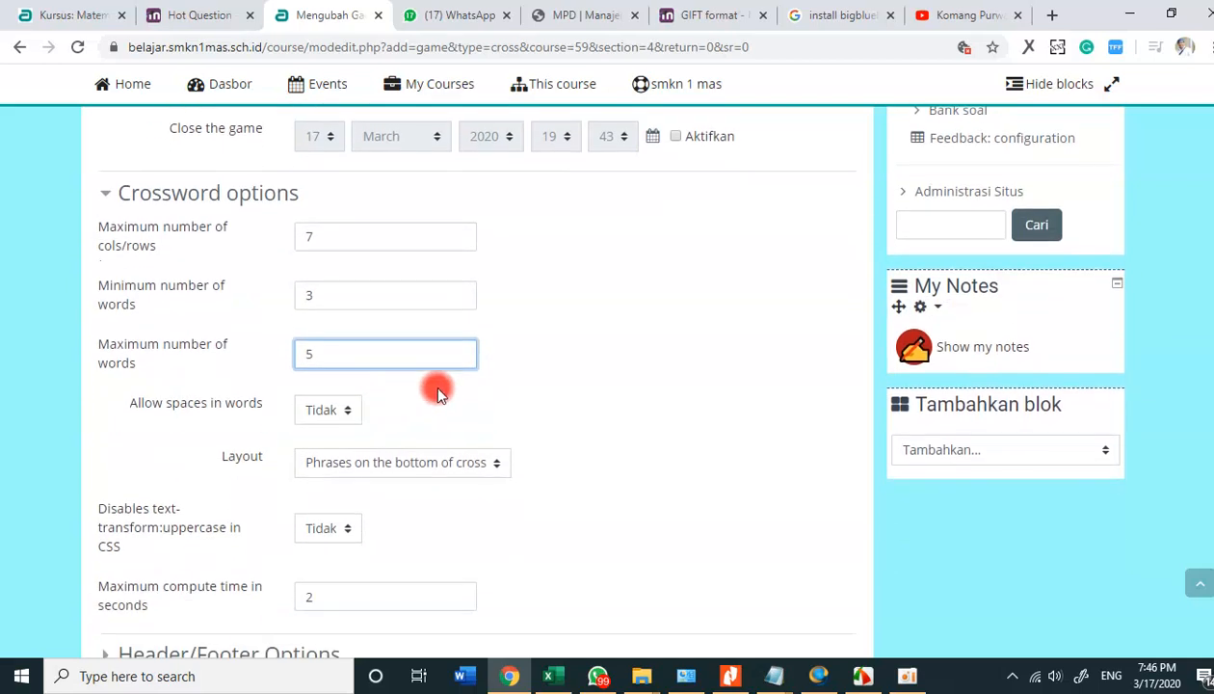
scroll(529, 378, "down", 1)
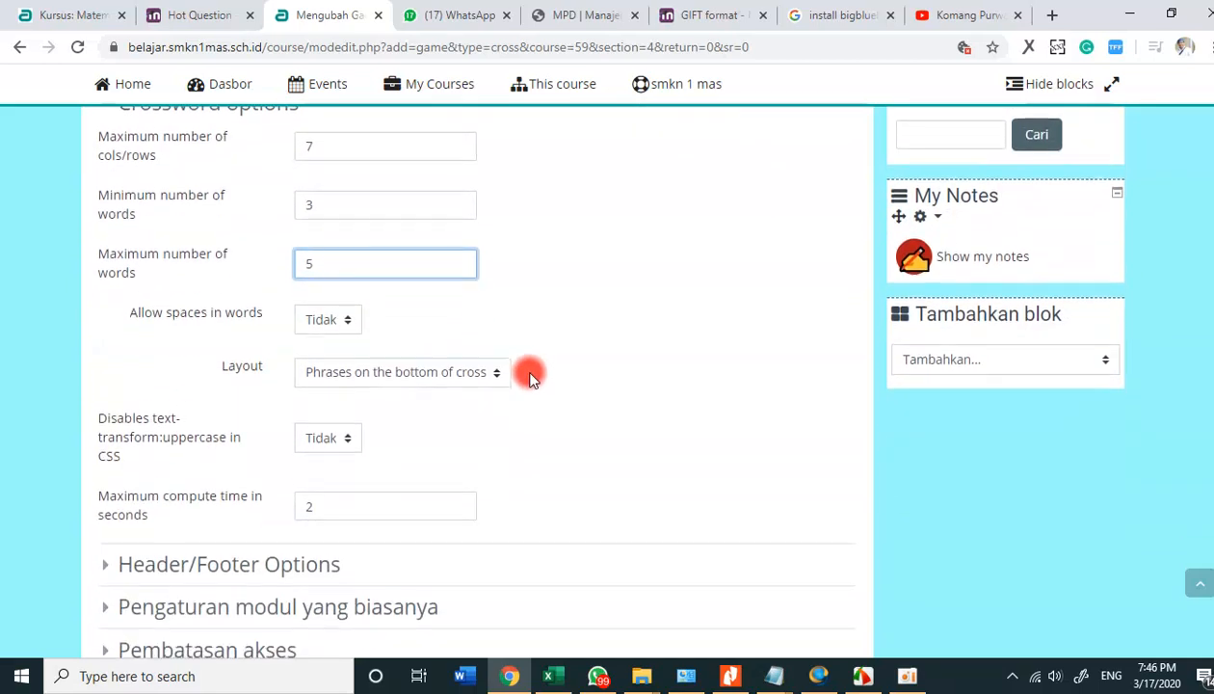
left_click(343, 328)
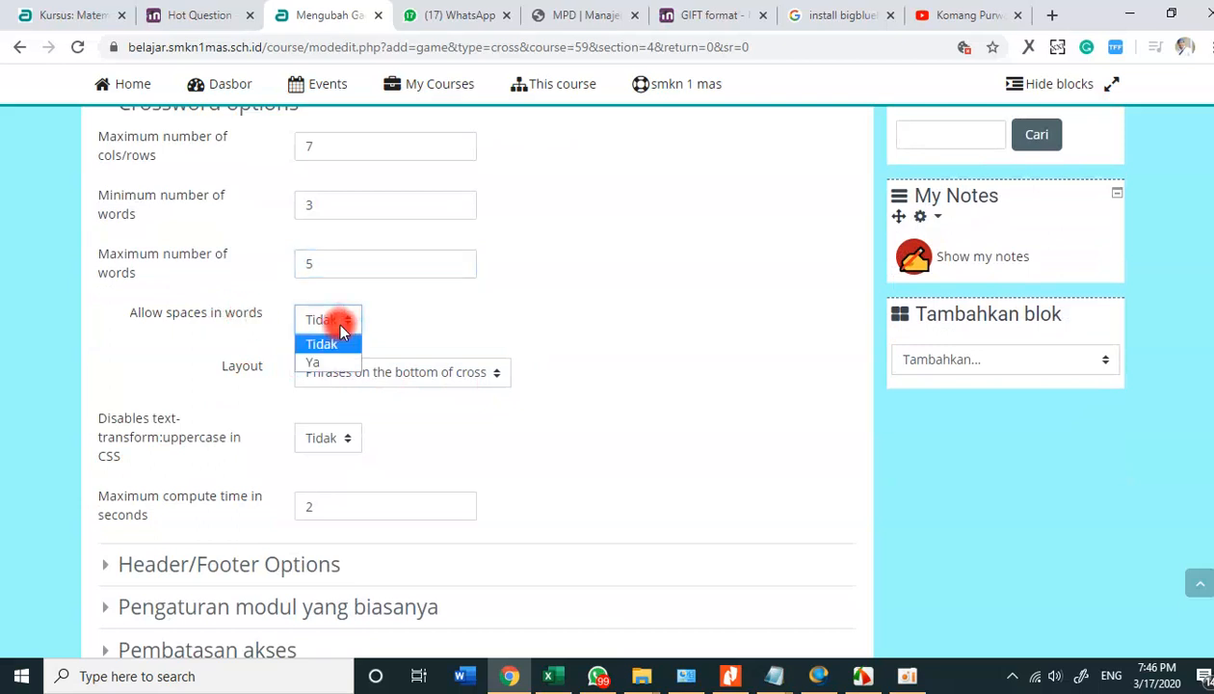
left_click(339, 329)
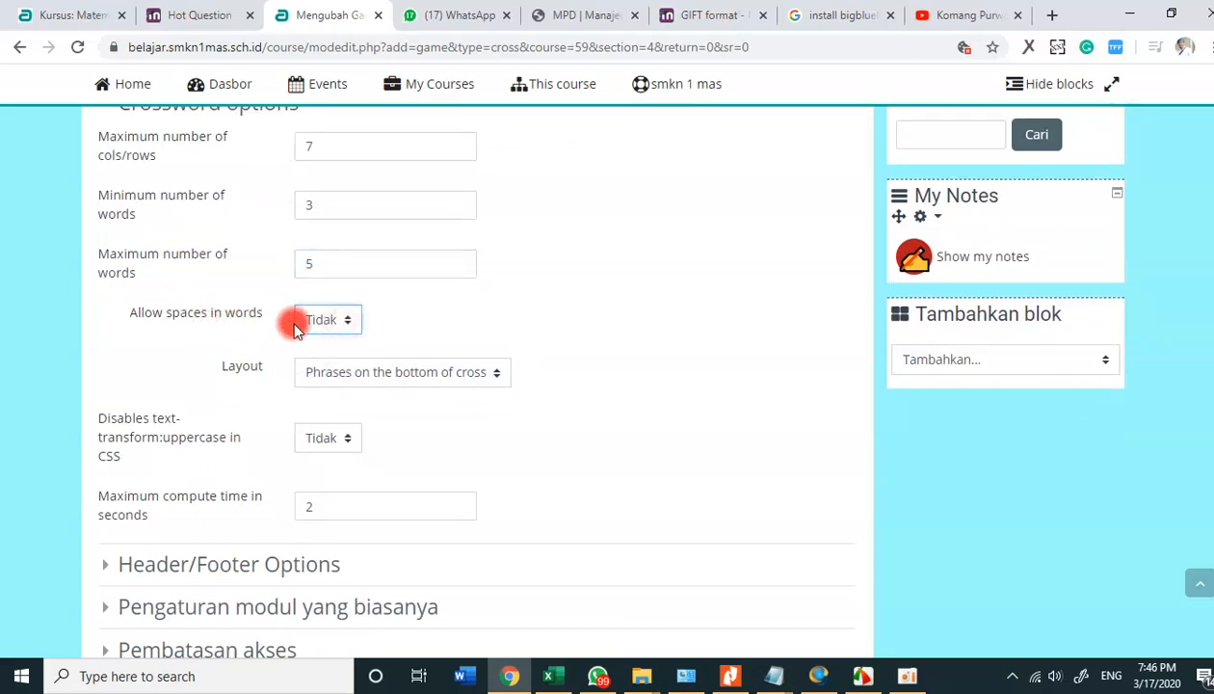
left_click(326, 327)
left_click(328, 361)
left_click(326, 322)
left_click(325, 345)
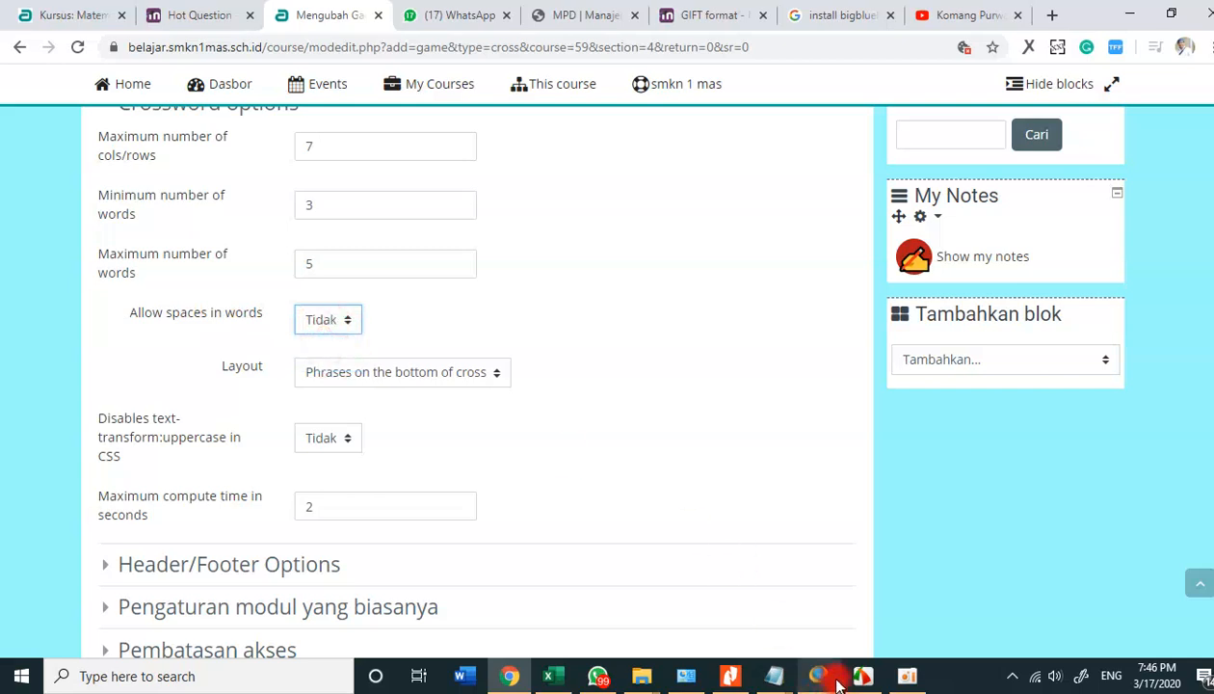
Glance at the answer words in the SOAL tts JARINGAN note and return to the activity form.
left_click(786, 676)
left_click(814, 605)
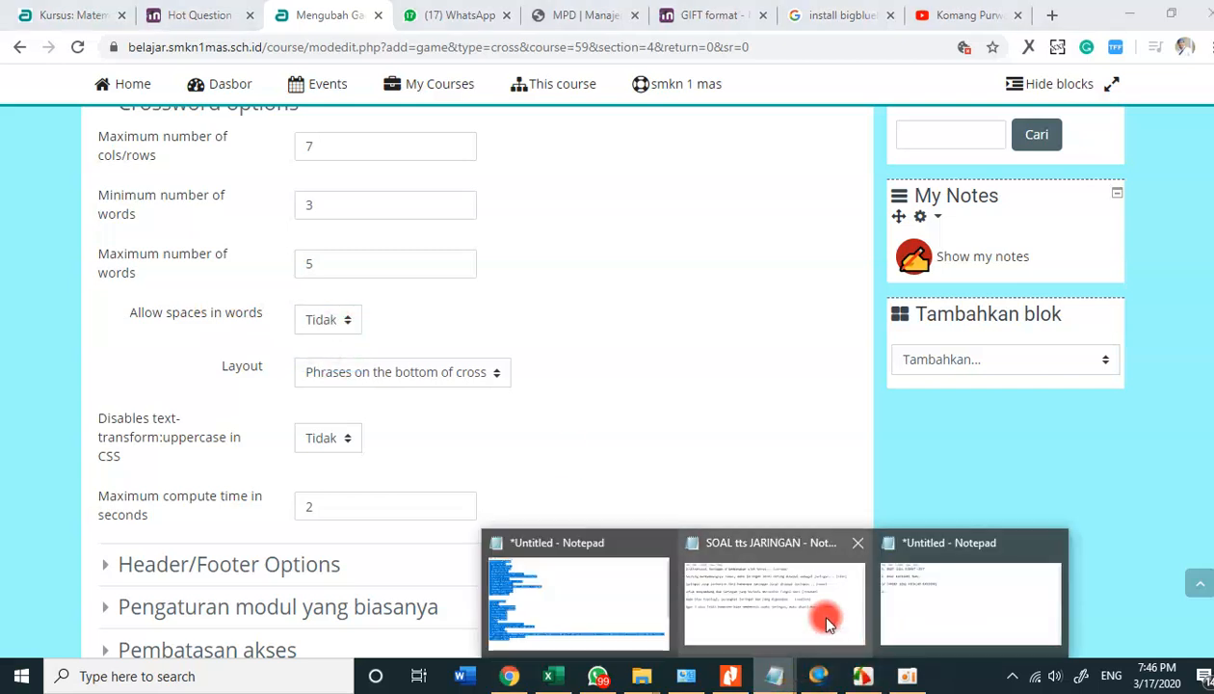
left_click(132, 361)
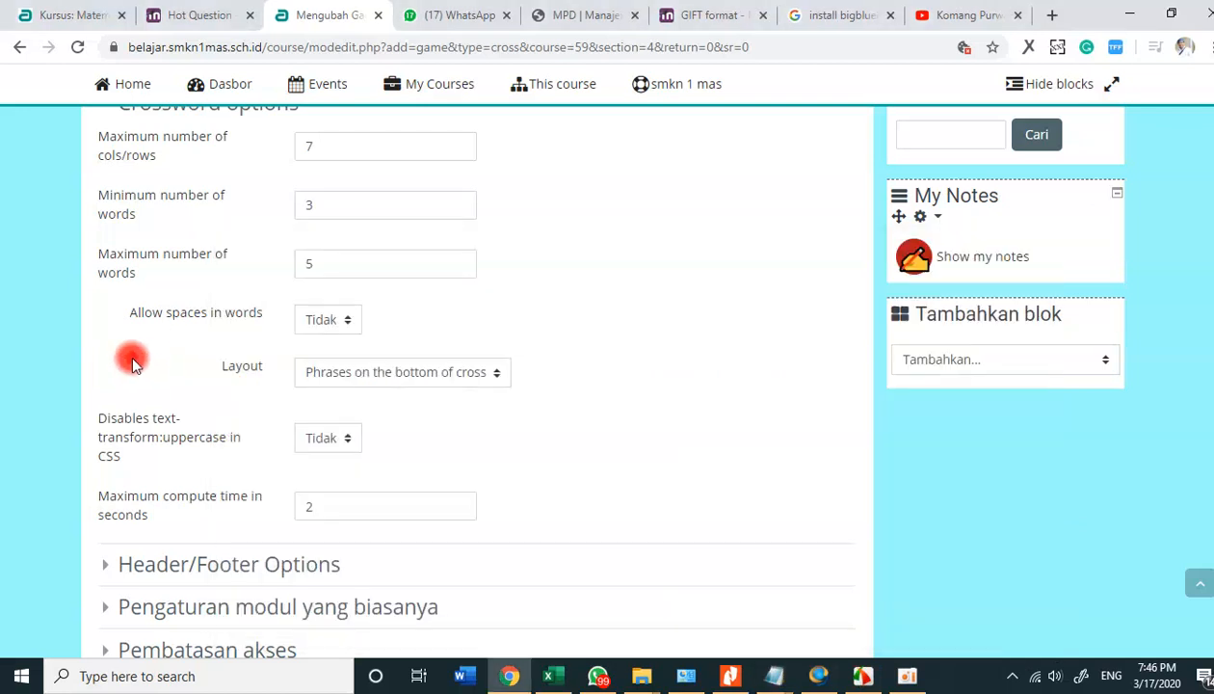
Review the layout and remaining crossword options, the Header/Footer Options section and the other collapsed sections of the form.
scroll(446, 347, "down", 2)
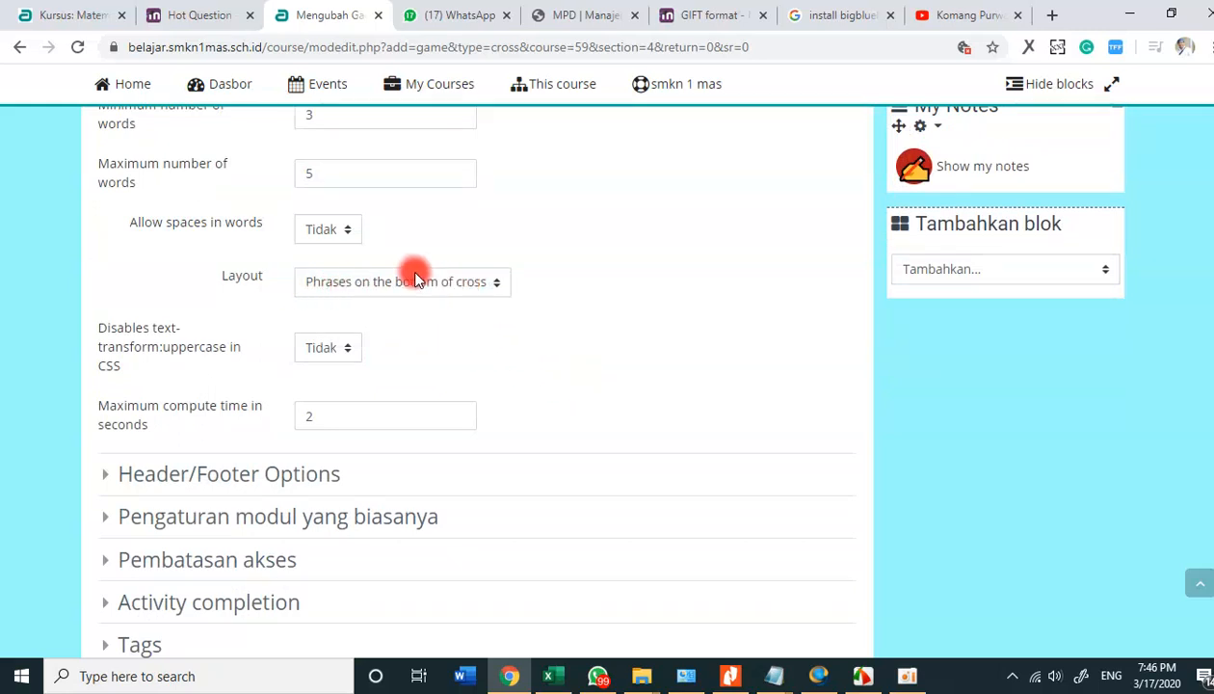
scroll(401, 293, "down", 1)
scroll(365, 274, "up", 2)
scroll(371, 289, "down", 2)
left_click(262, 391)
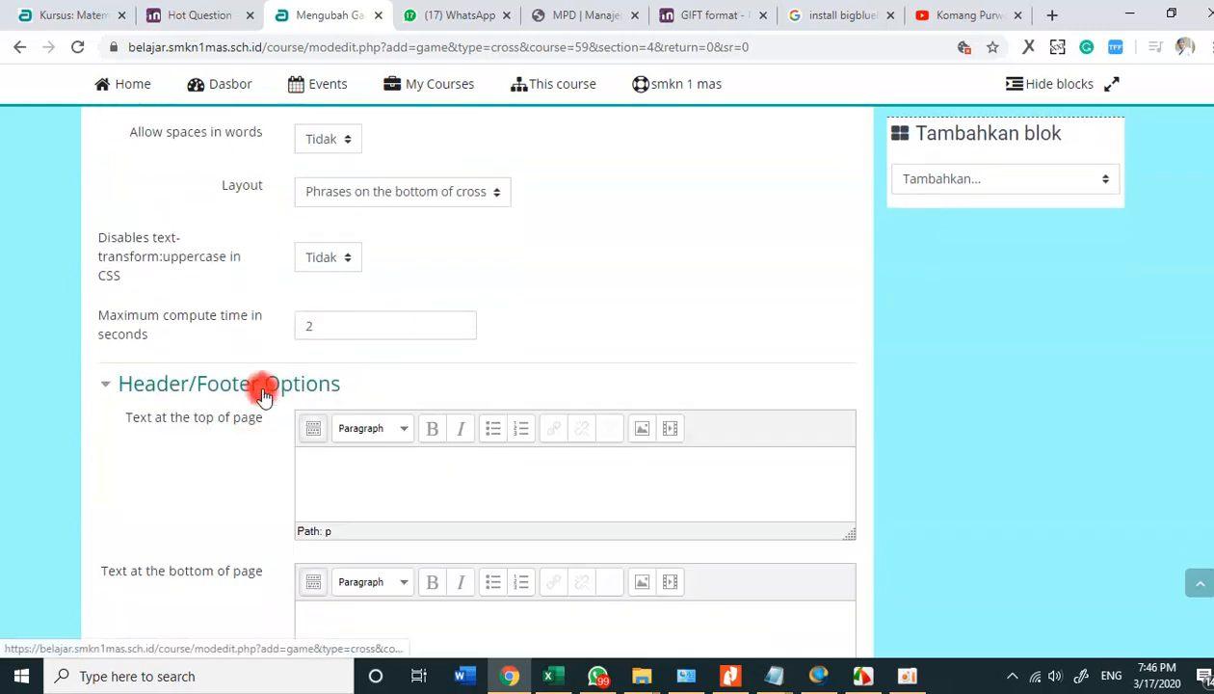
left_click(264, 386)
scroll(231, 380, "down", 1)
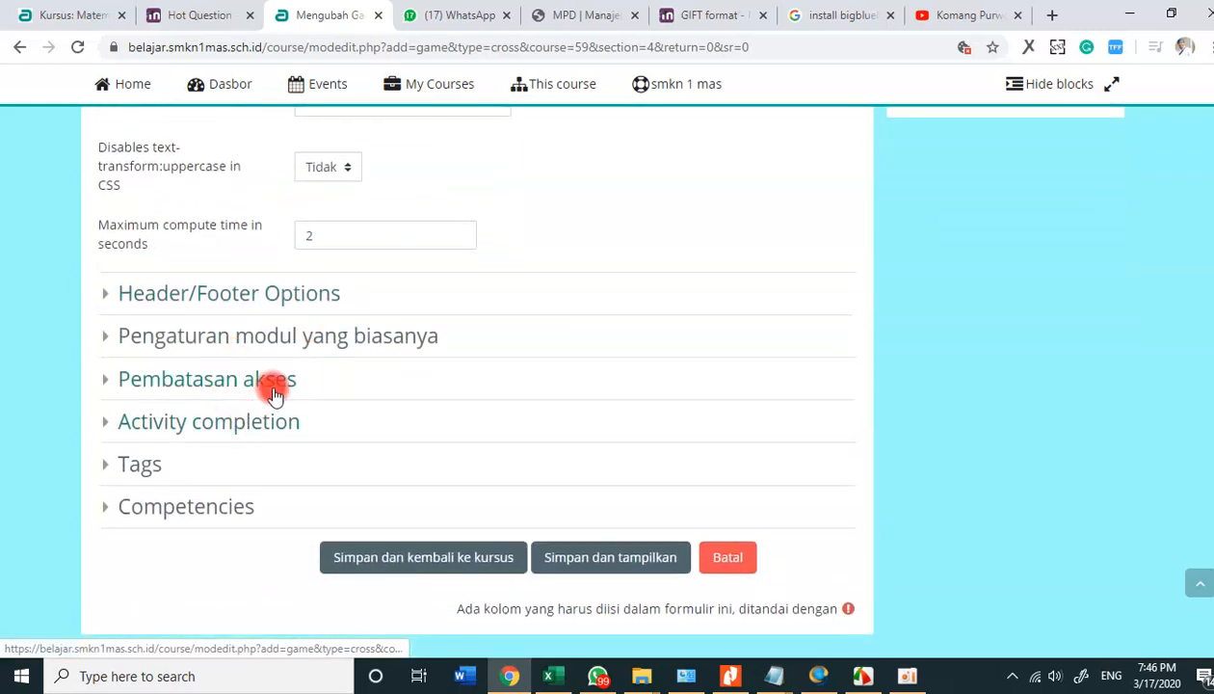
scroll(289, 393, "up", 3)
scroll(316, 385, "up", 2)
scroll(328, 385, "down", 4)
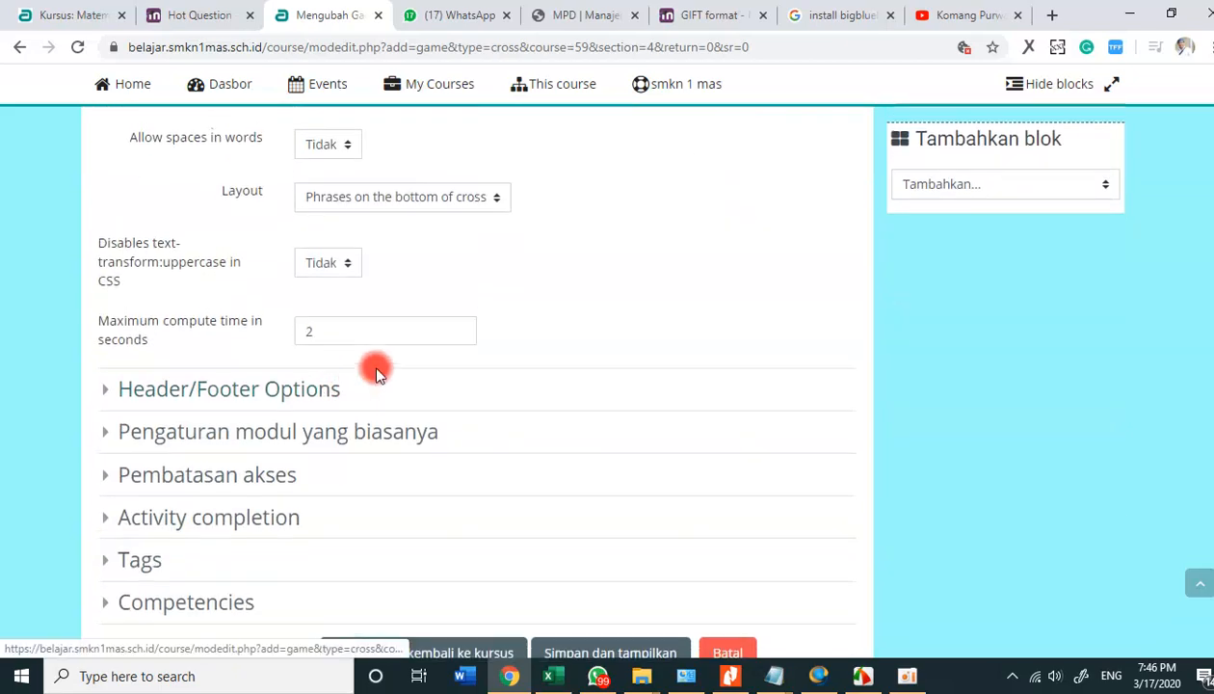
Save the crossword activity and display it.
scroll(376, 370, "up", 2)
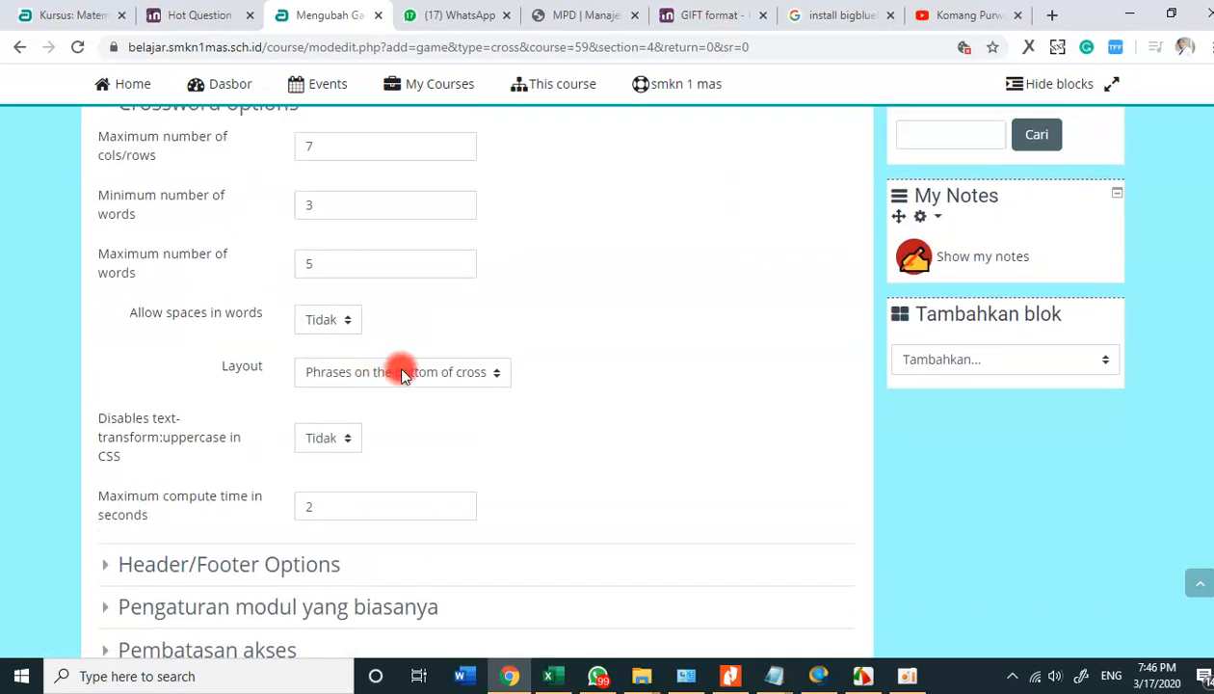
scroll(402, 376, "down", 3)
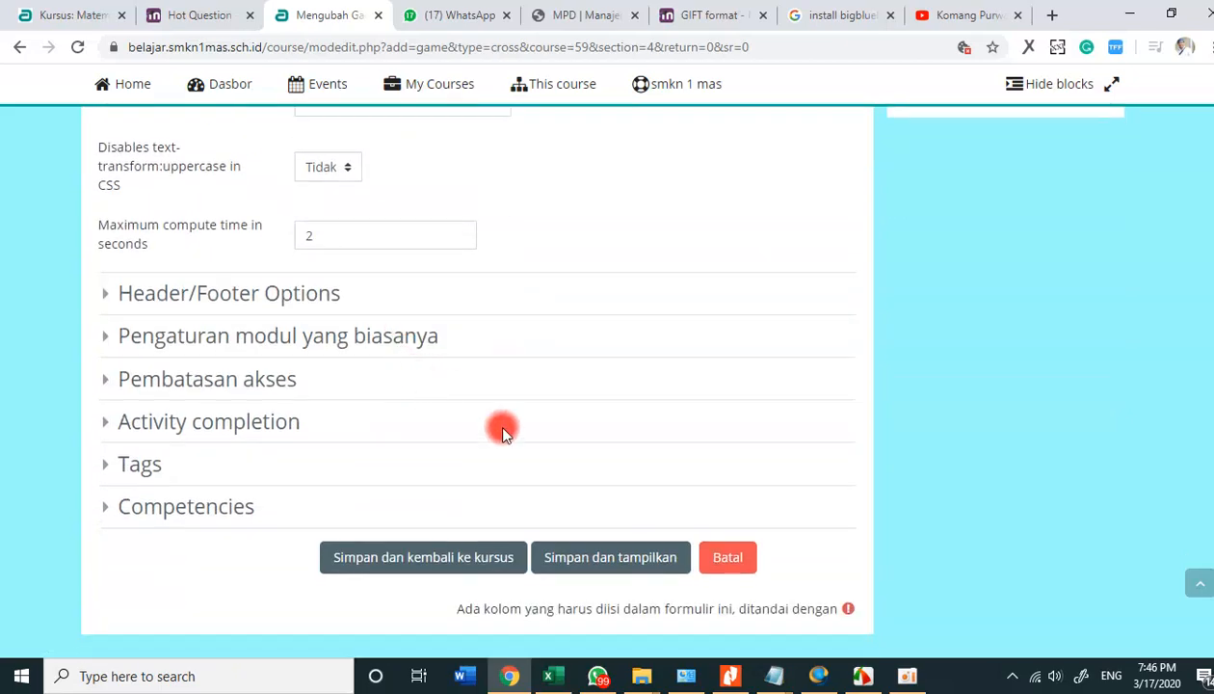
left_click(610, 559)
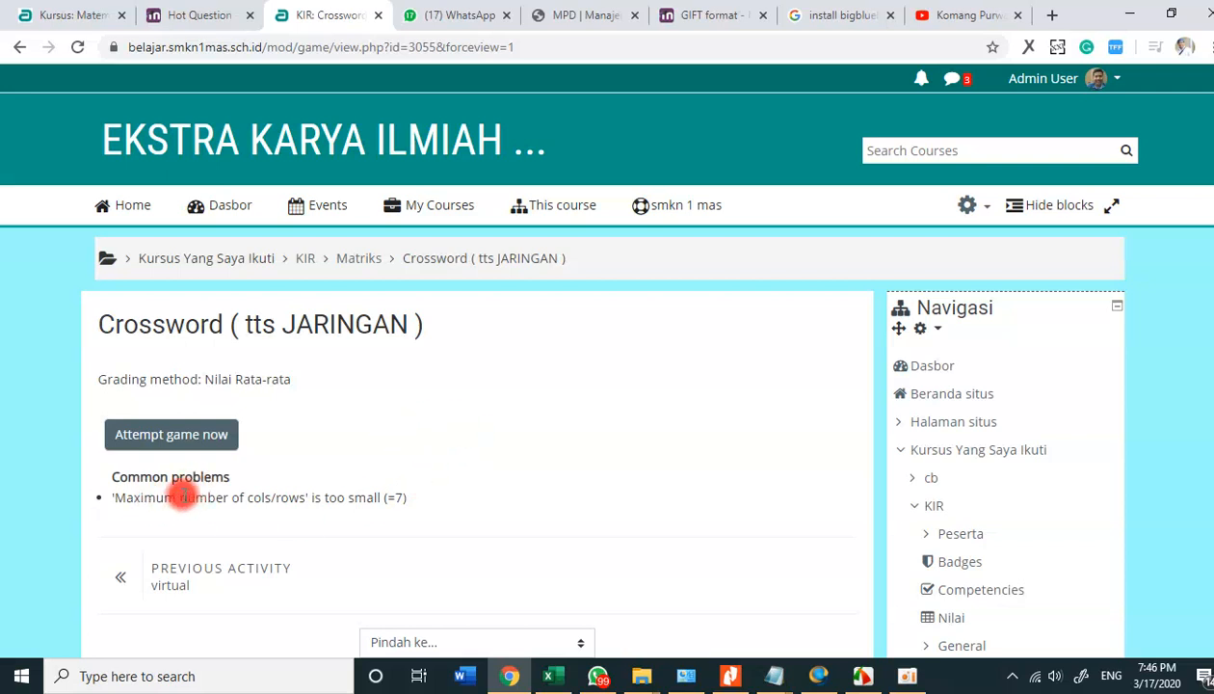
Start an attempt at the tts JARINGAN crossword game and dismiss the chat notification covering the page.
left_click(202, 445)
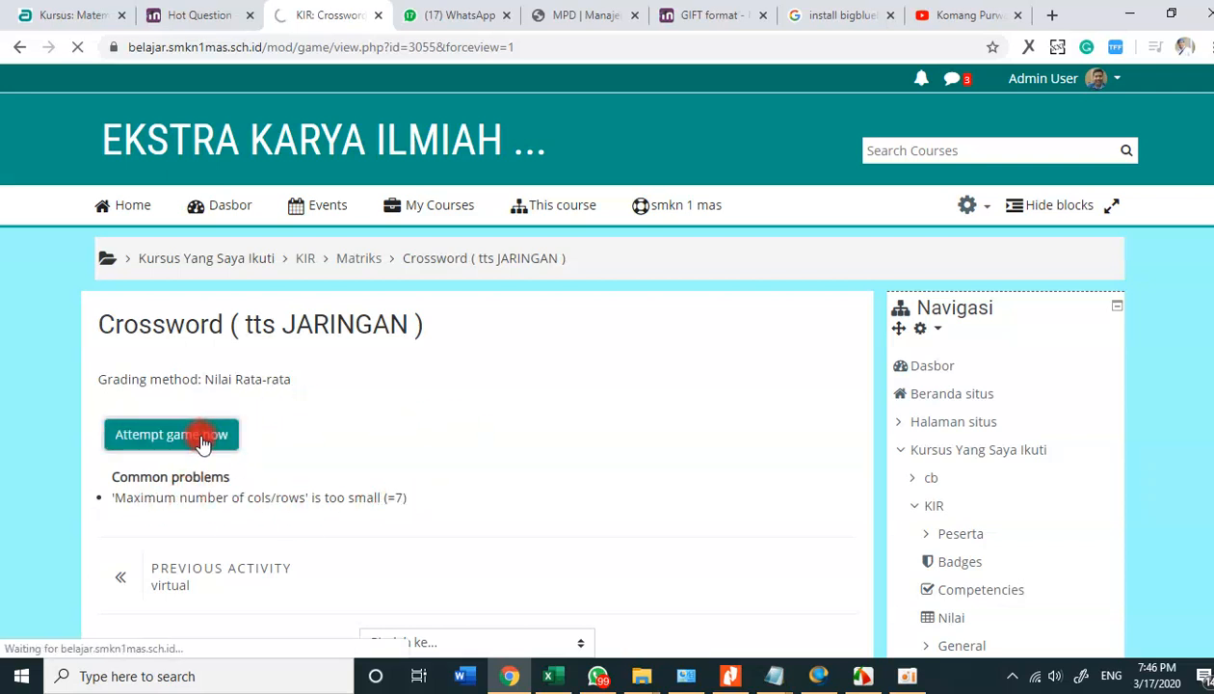
scroll(307, 417, "down", 1)
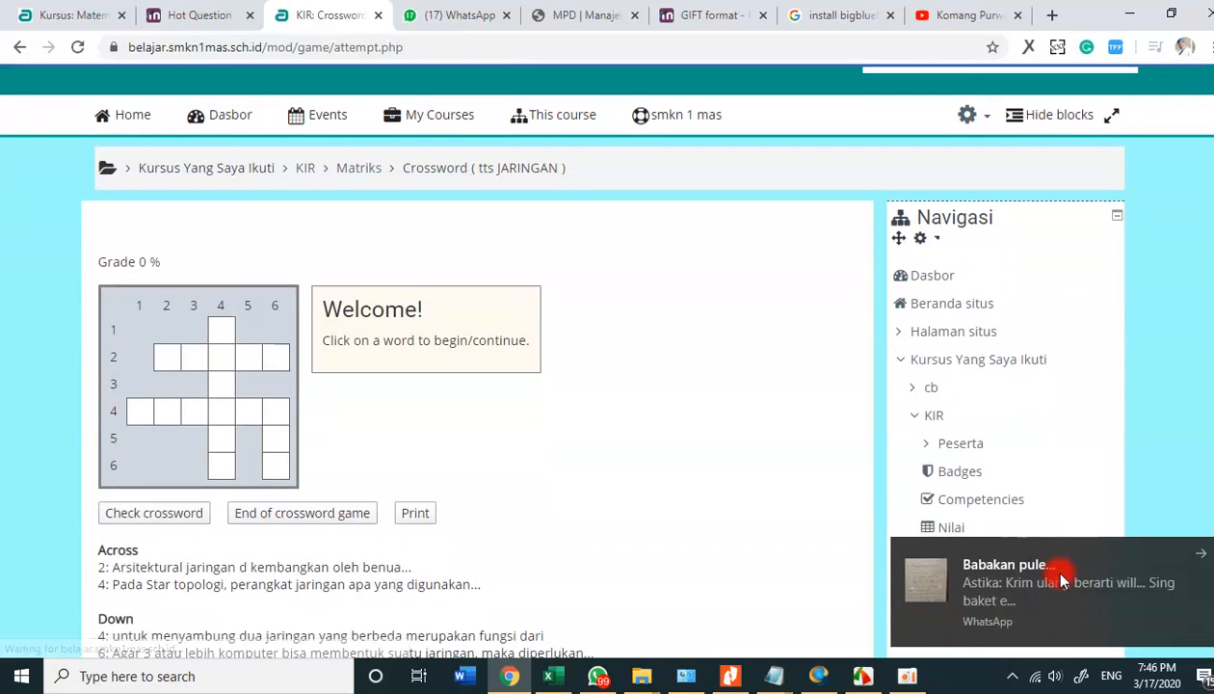
left_click(1207, 553)
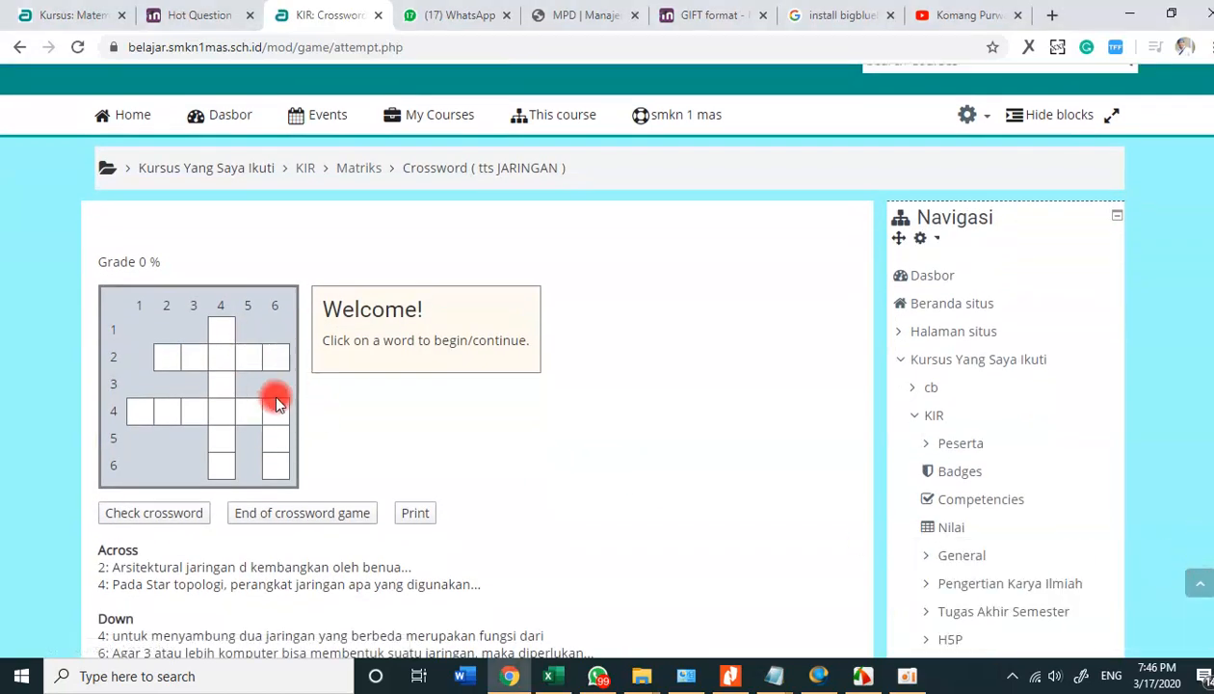
scroll(301, 391, "down", 1)
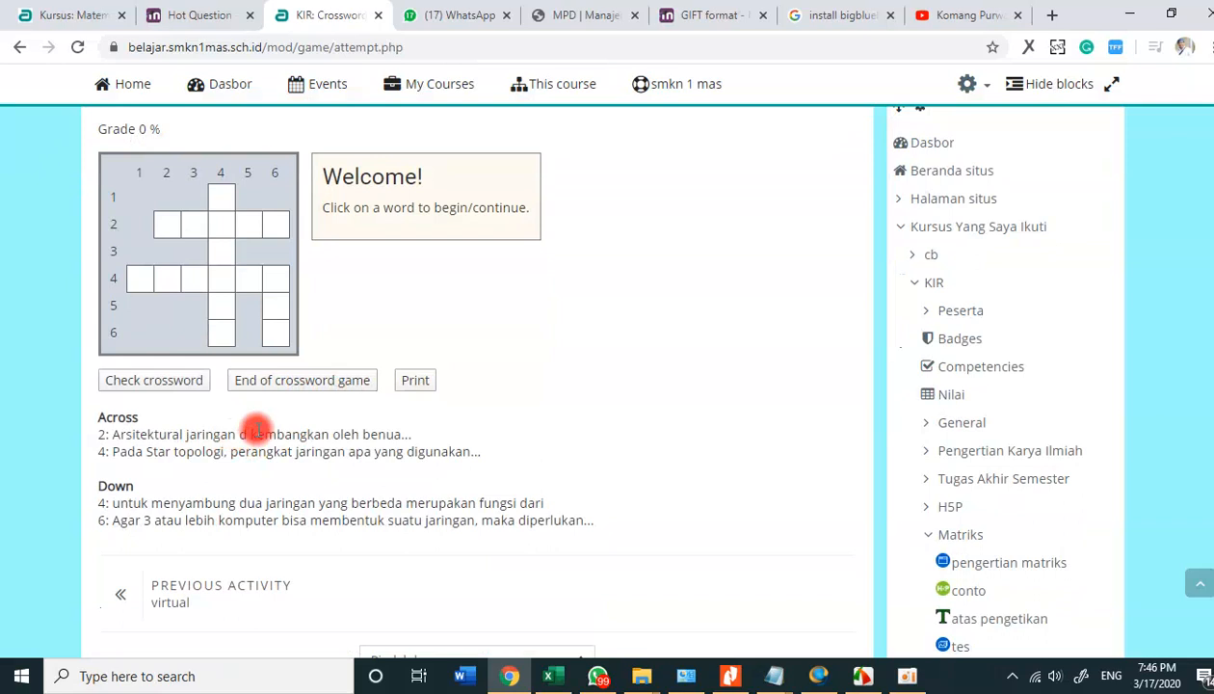
Look up the 4 Down clue in the SOAL tts JARINGAN note and answer it with ROUTER.
left_click(214, 203)
left_click(462, 270)
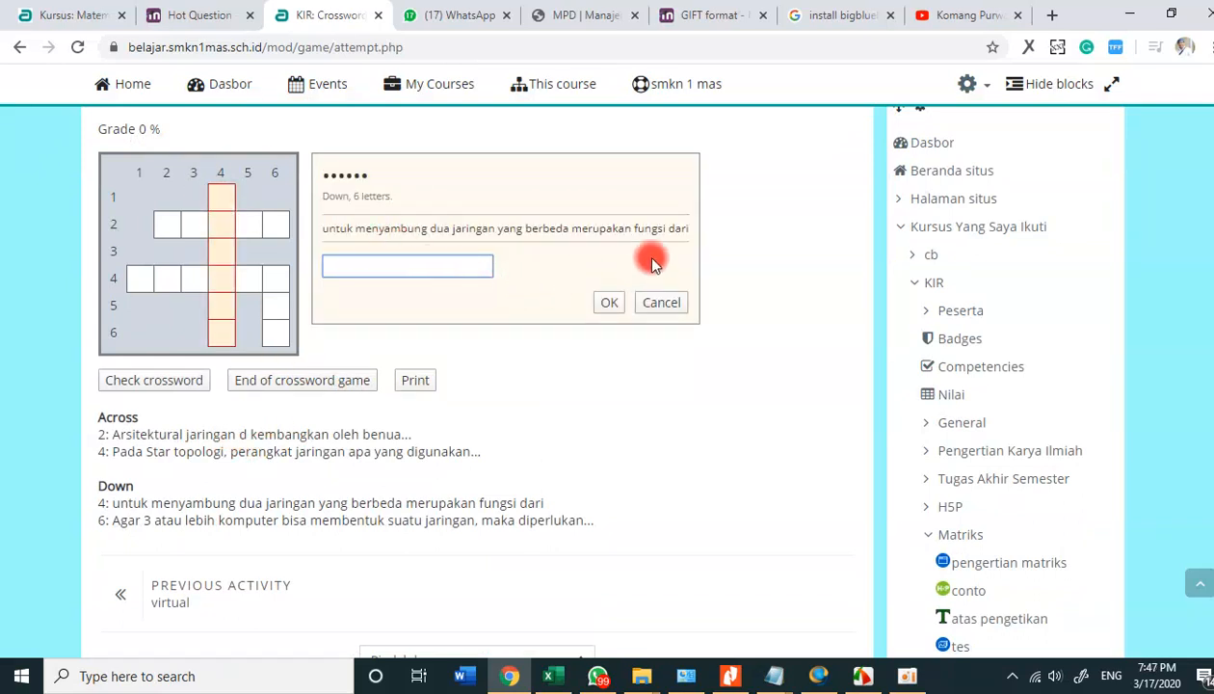
mouse_move(774, 675)
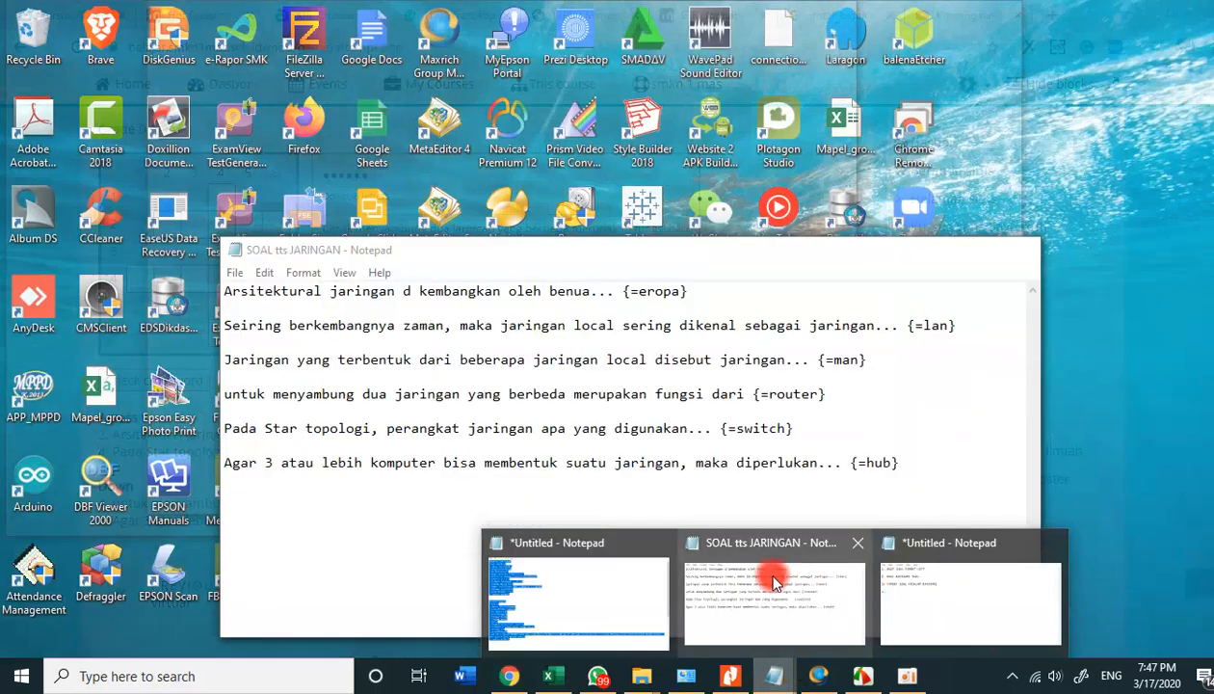
left_click(775, 577)
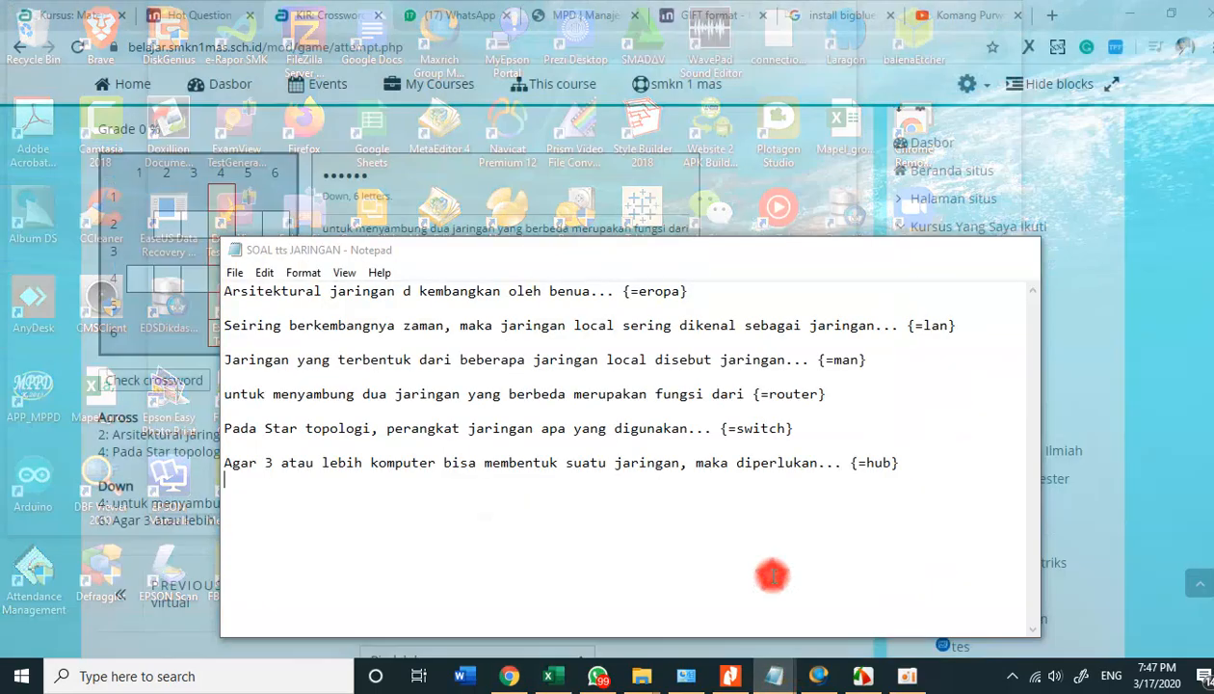
left_click(226, 207)
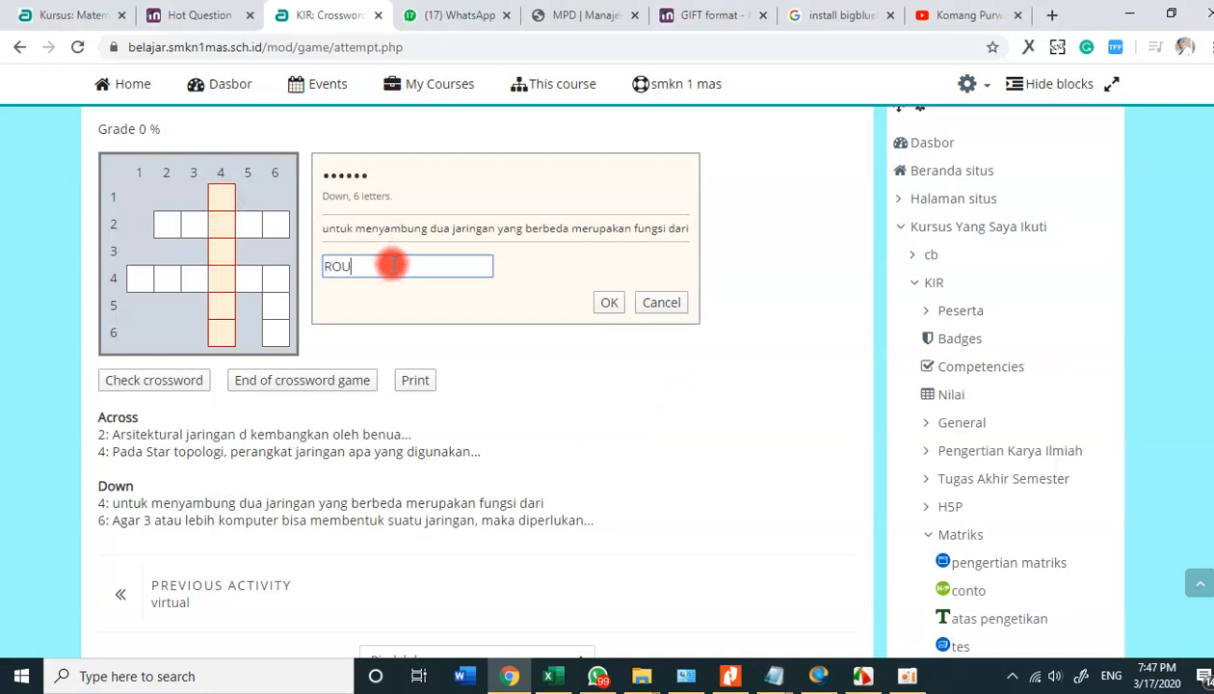
type("ROUTER")
left_click(608, 302)
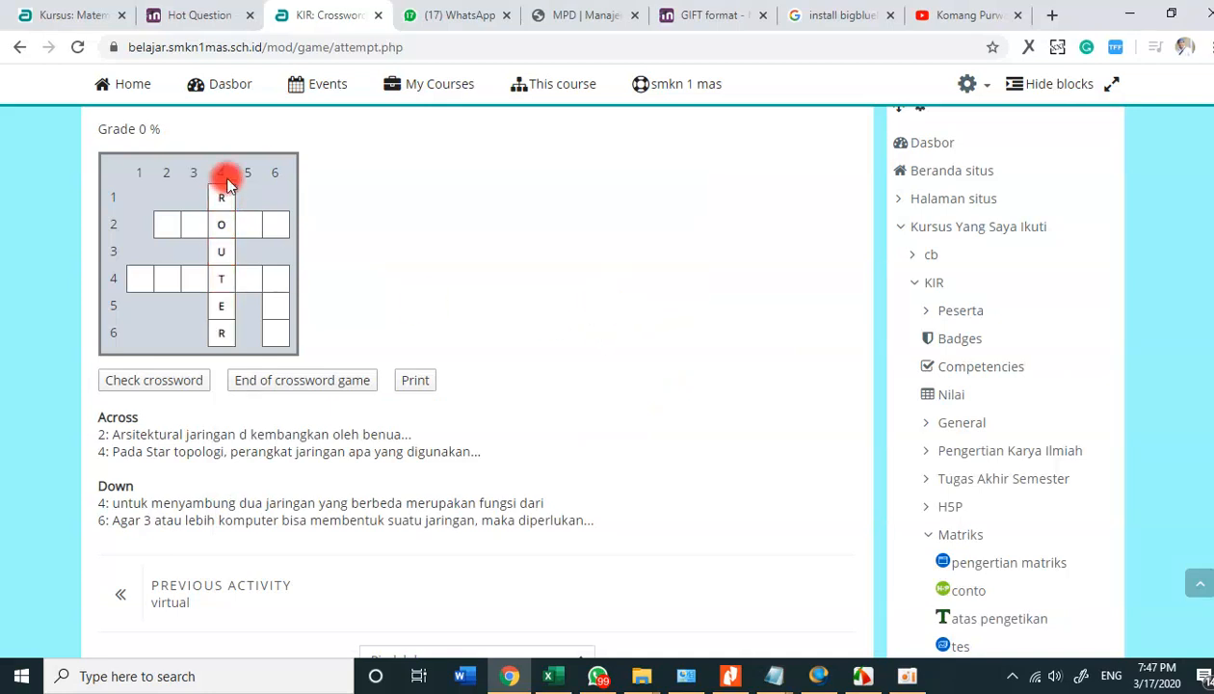
Answer the 2 Across clue about the continent that developed network architecture with EROPA.
left_click(164, 228)
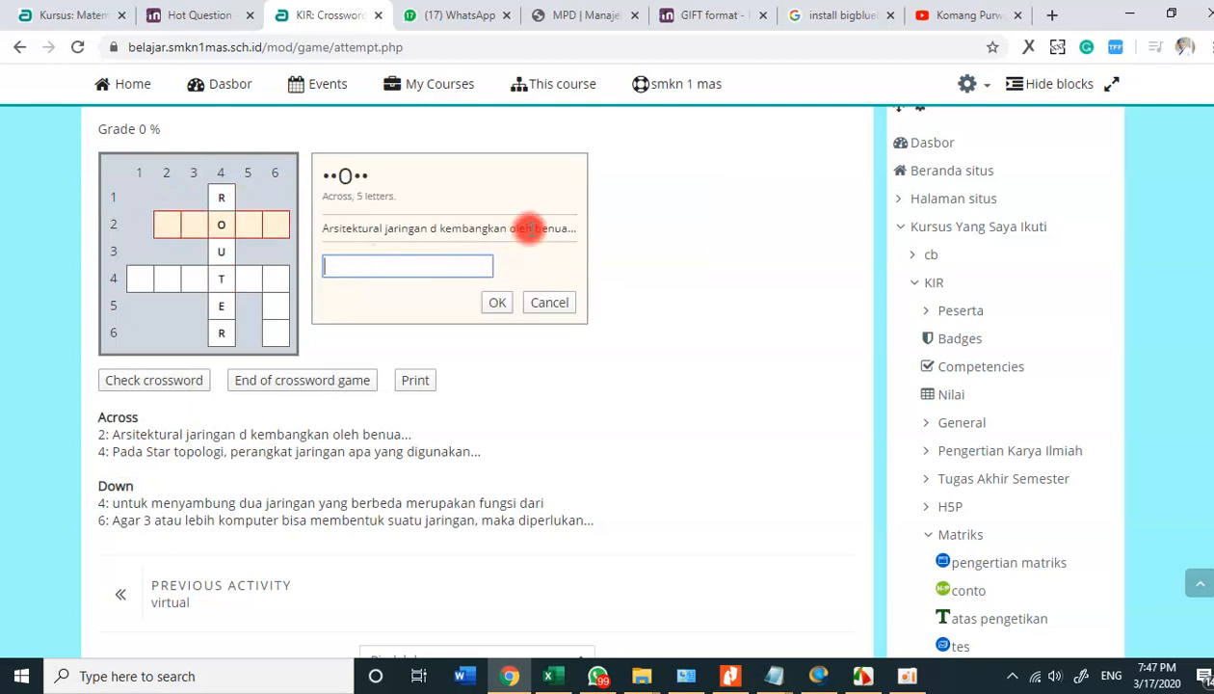
left_click_drag(494, 232, 572, 225)
left_click(434, 261)
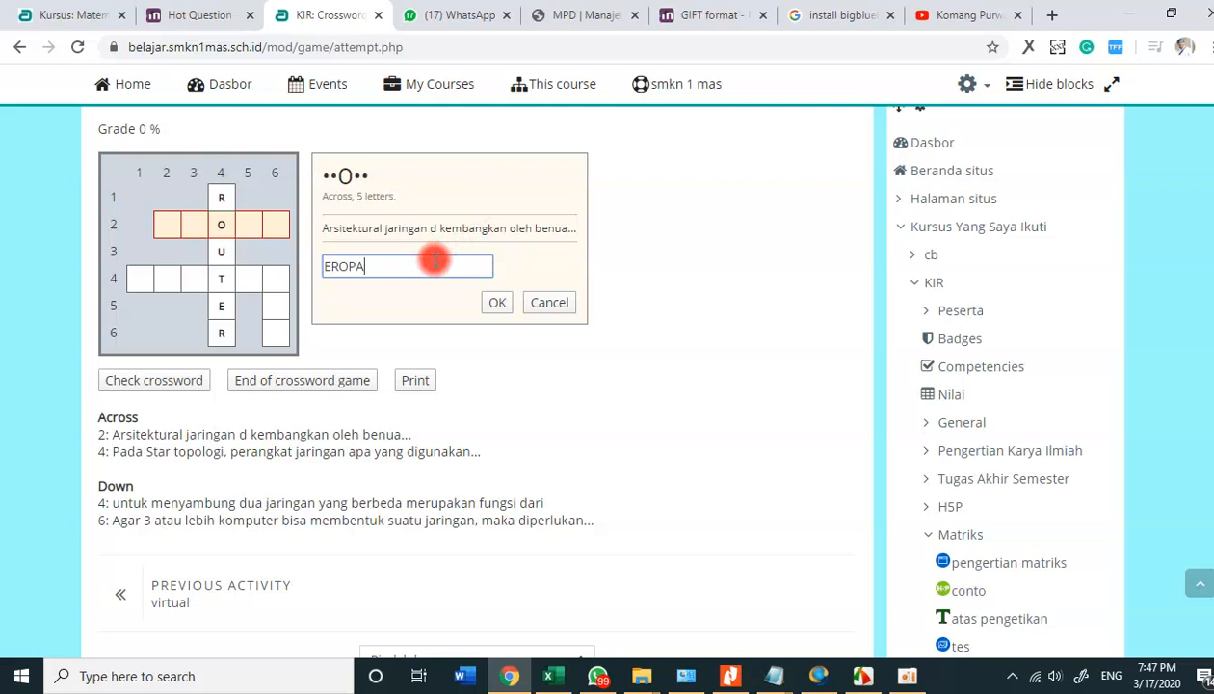
left_click(495, 304)
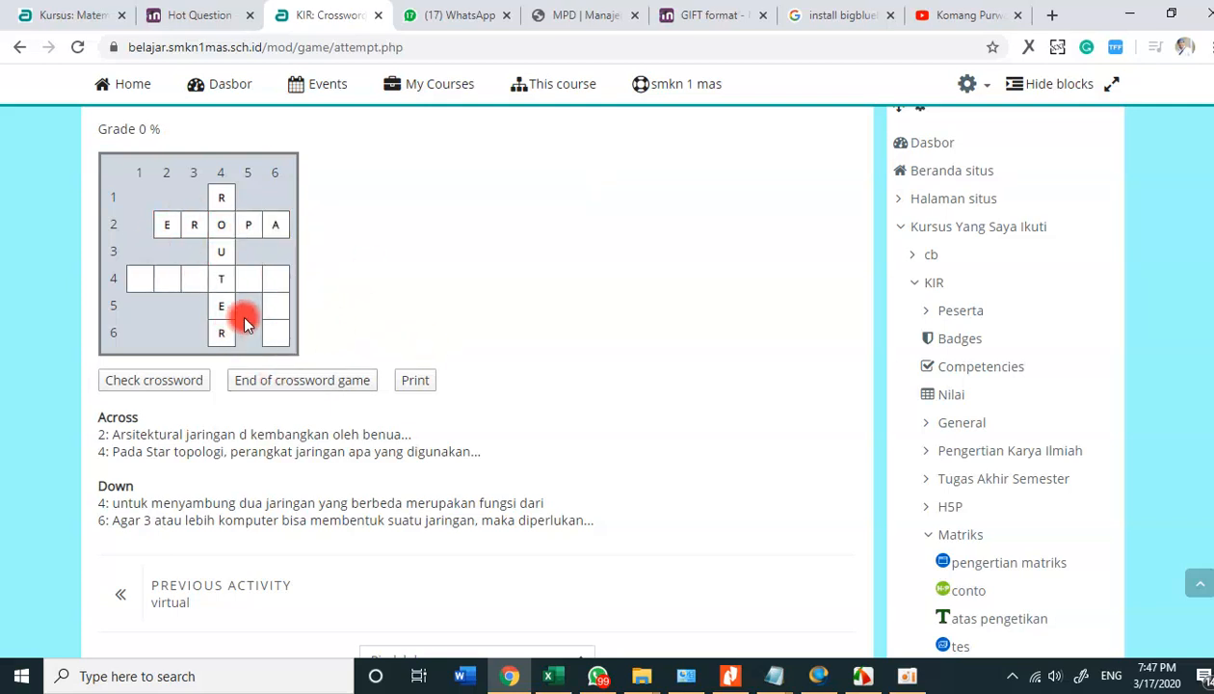
Look up the 4 Across star-topology clue in the SOAL tts JARINGAN note and answer it with SWITCH.
left_click(147, 281)
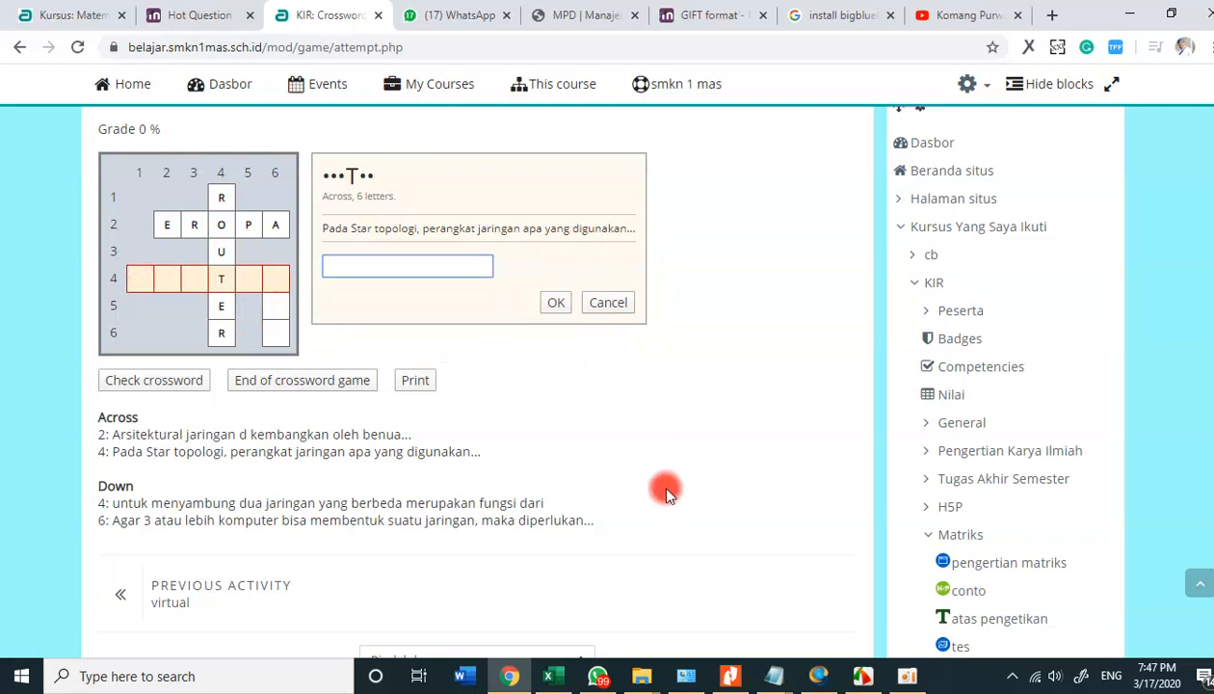
left_click_drag(564, 228, 637, 236)
mouse_move(761, 677)
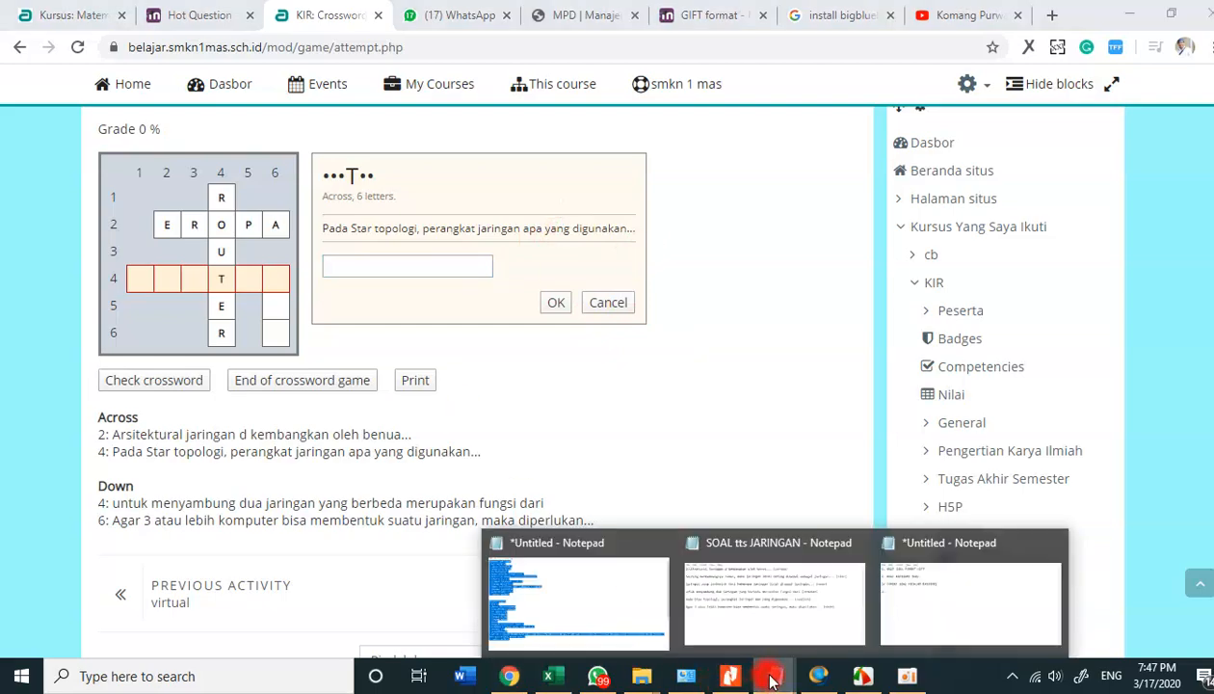
mouse_move(767, 576)
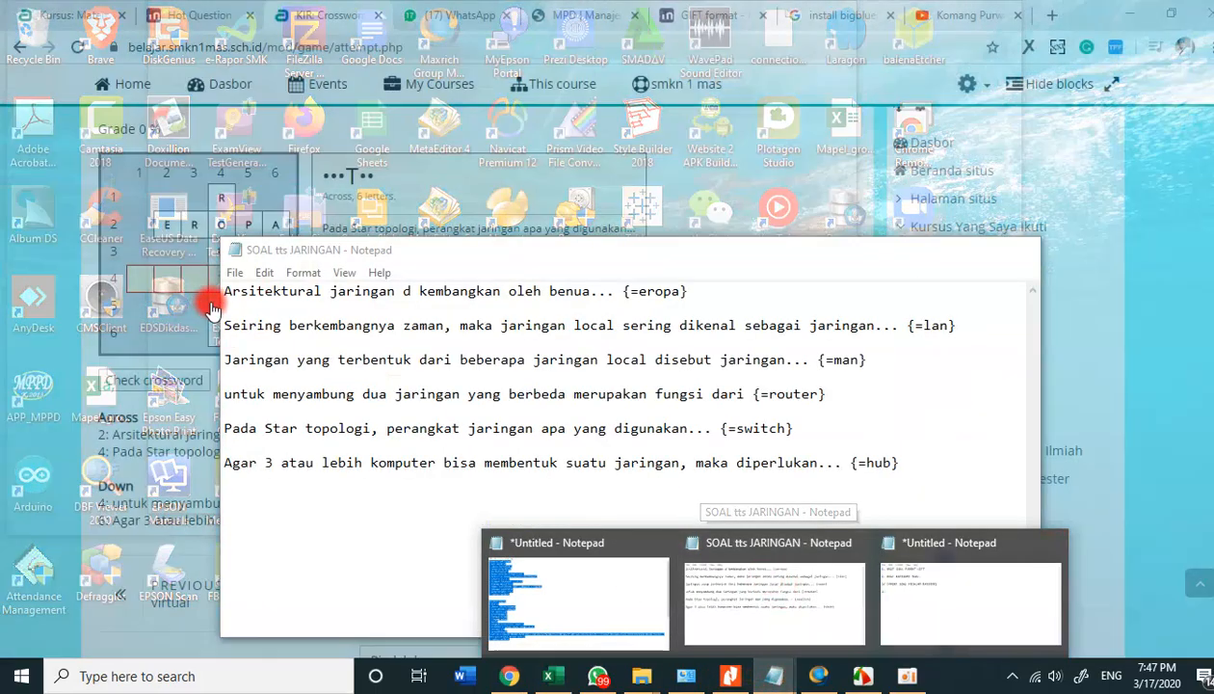
left_click(162, 287)
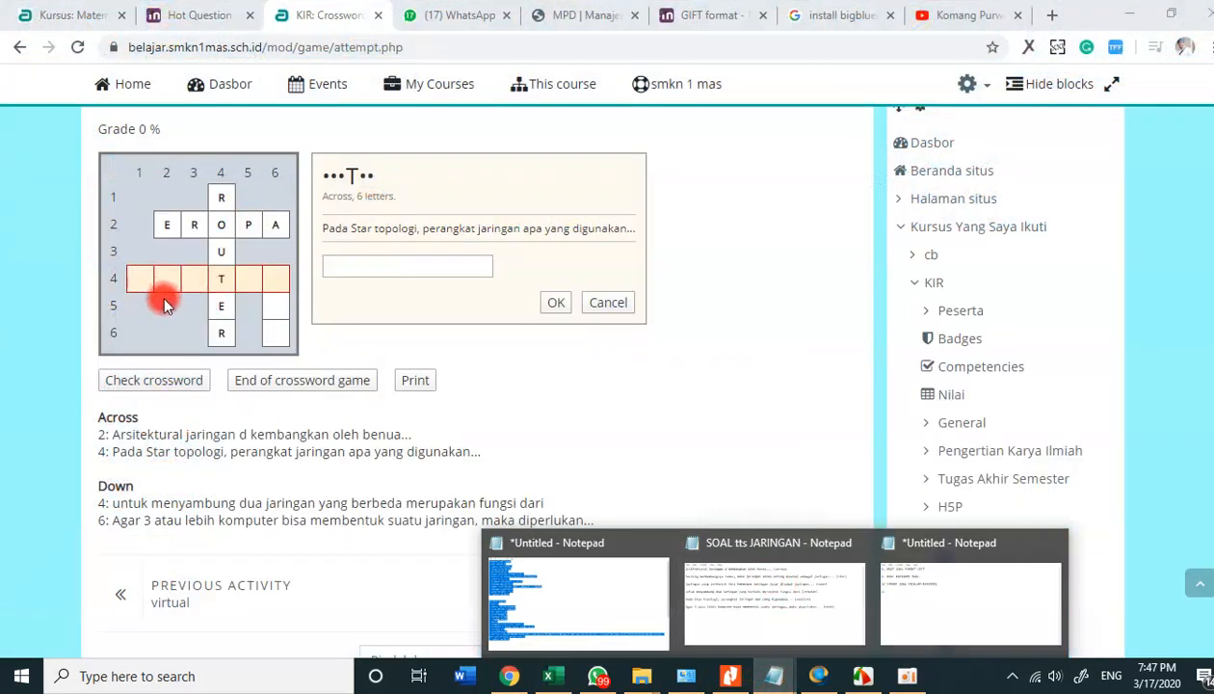
left_click(331, 264)
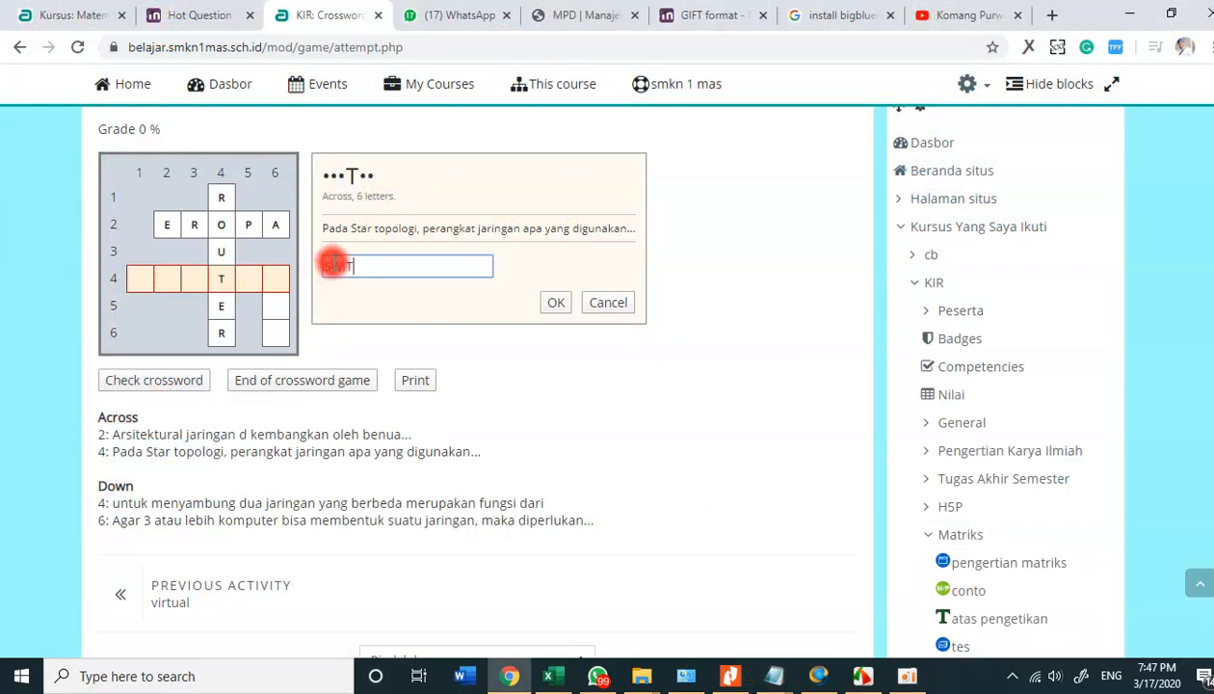
left_click(556, 306)
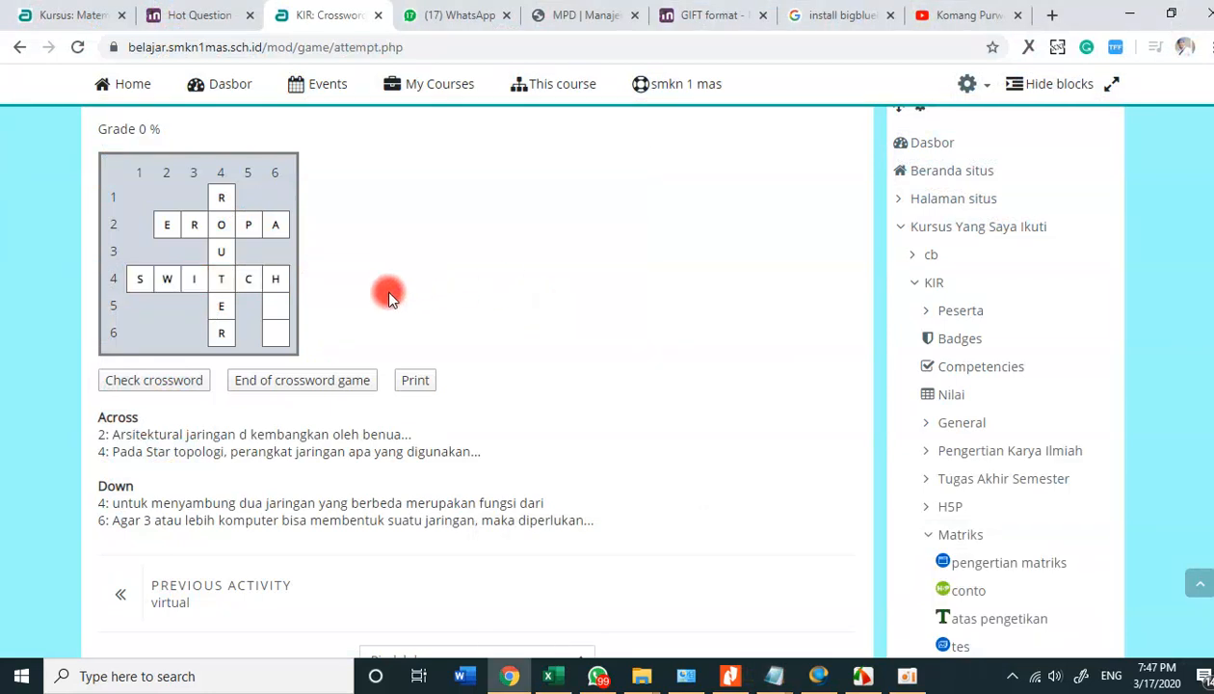
Answer the 6 Down clue with HUB and check the completed crossword.
left_click(277, 281)
left_click(400, 275)
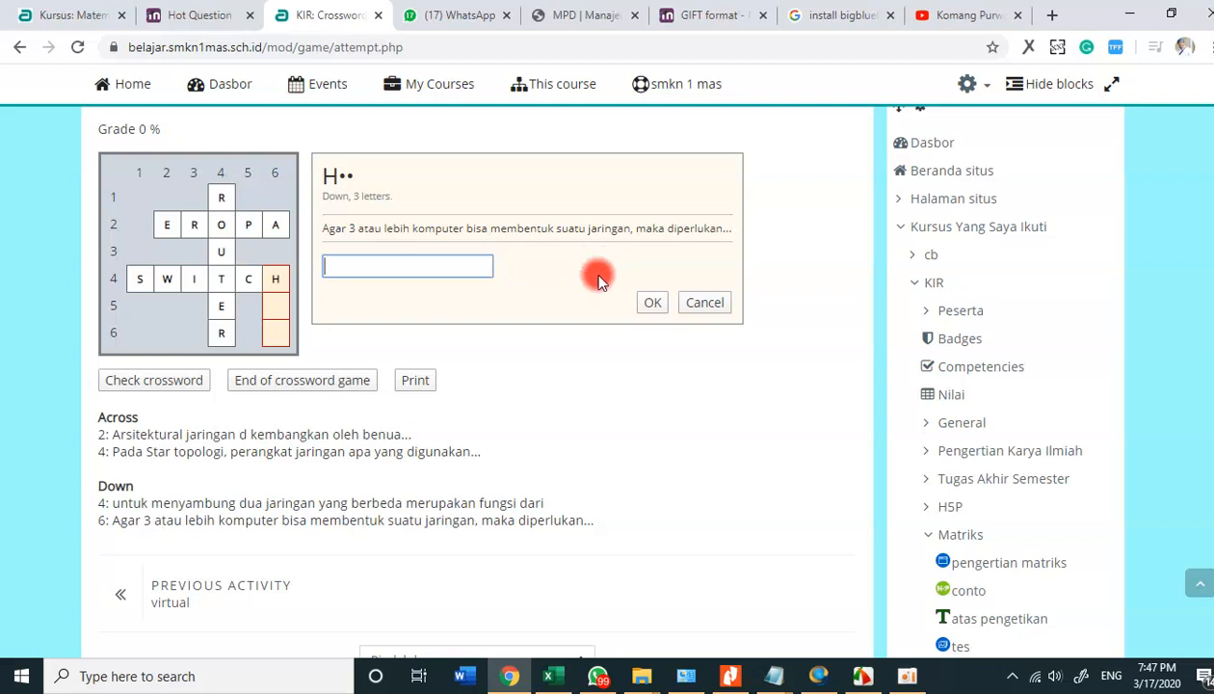
left_click(648, 306)
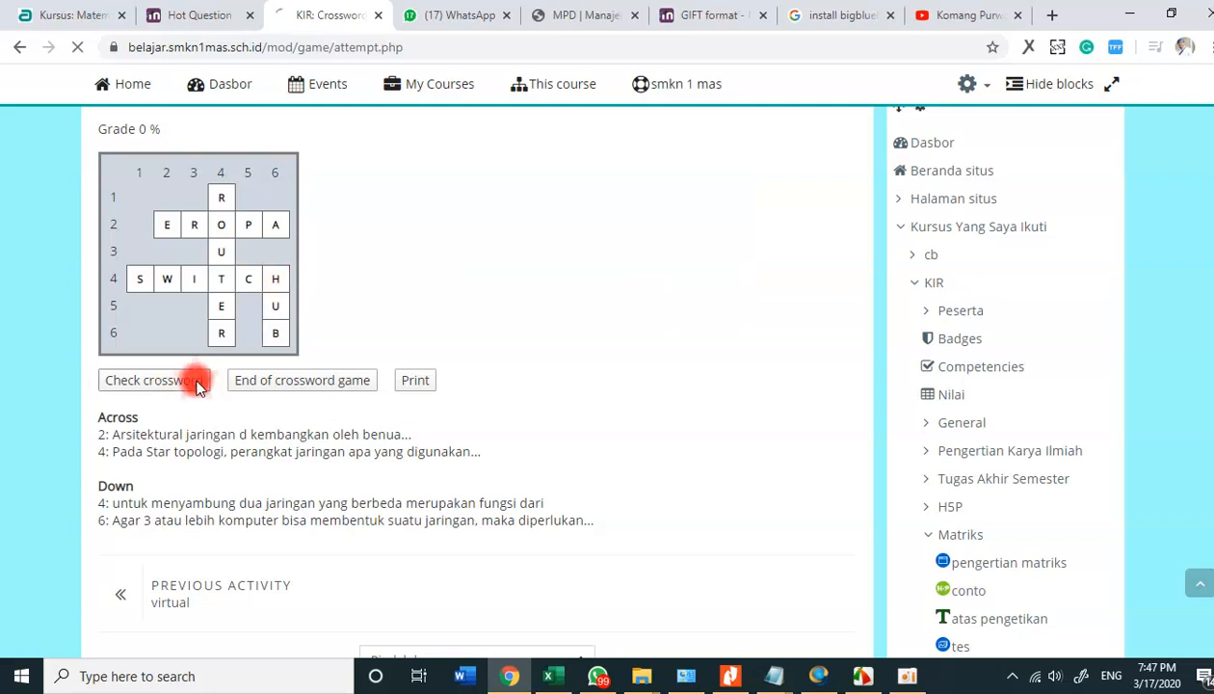
Review the checked crossword with its clues and start a new game.
scroll(358, 404, "down", 1)
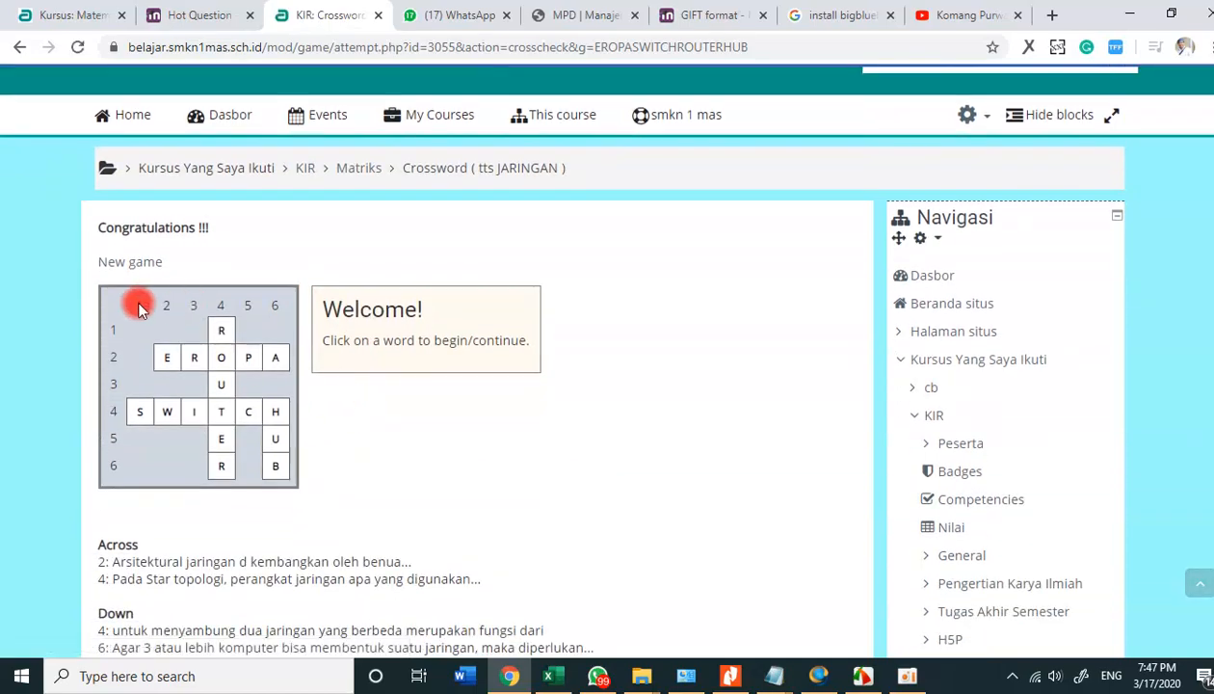
scroll(293, 380, "down", 4)
scroll(233, 320, "up", 2)
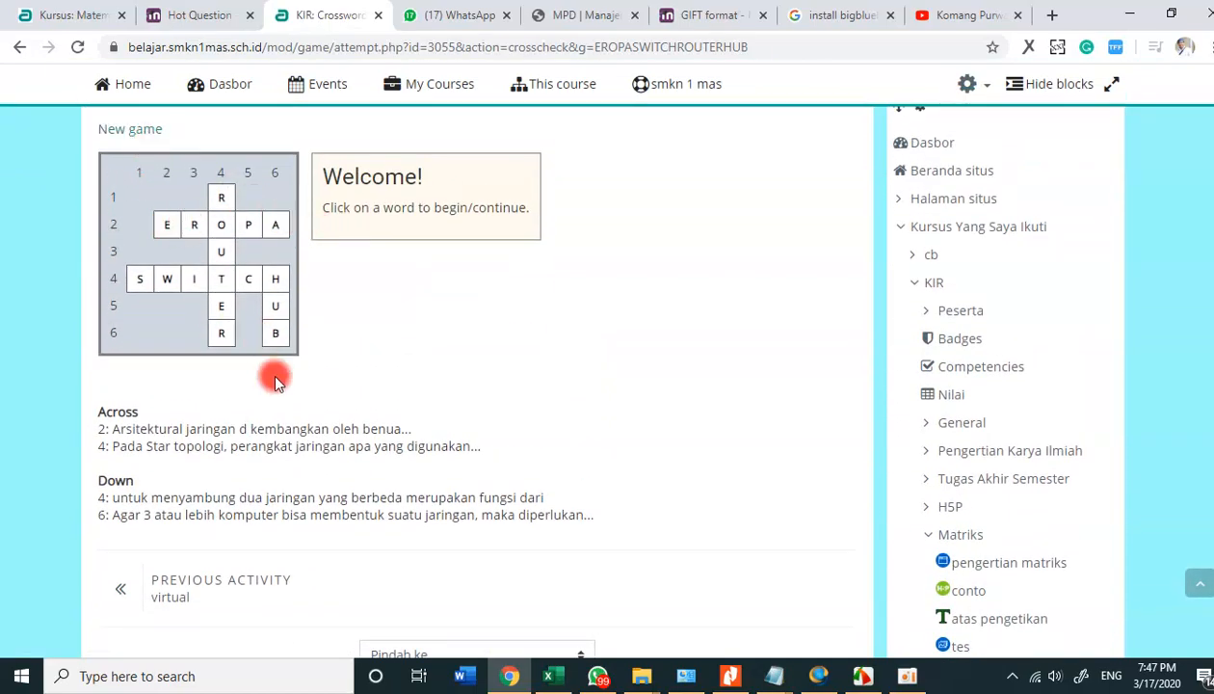
scroll(274, 371, "down", 2)
scroll(274, 371, "up", 4)
left_click(132, 352)
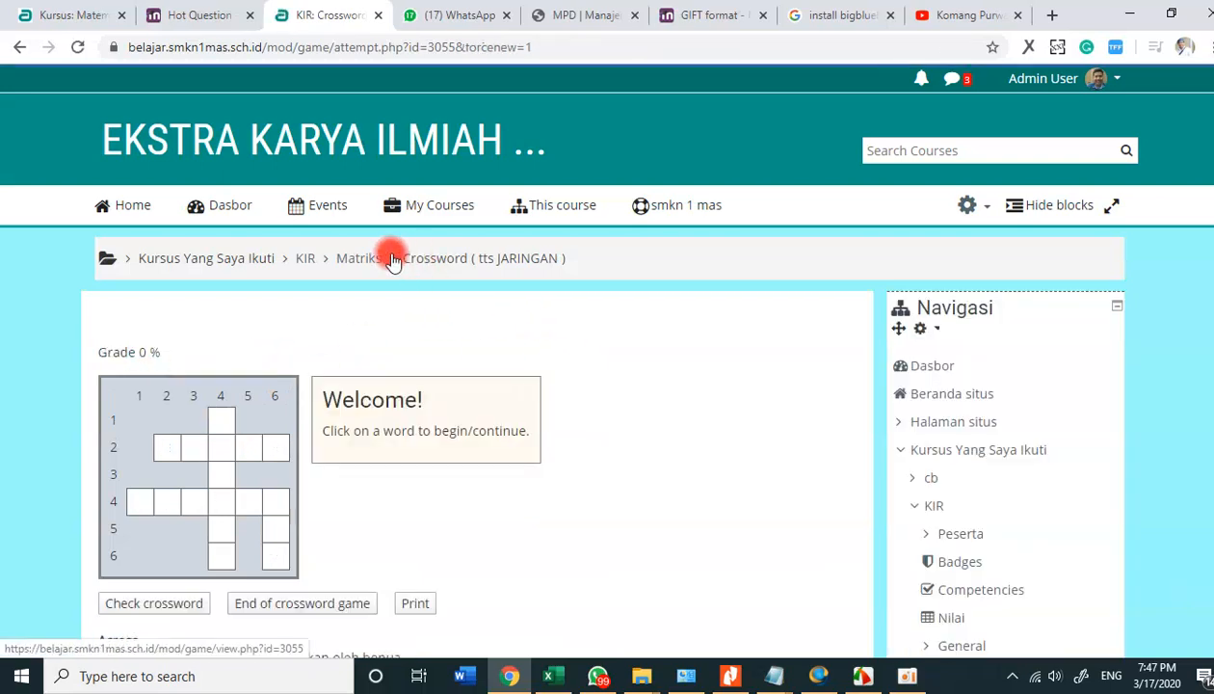
Return to the Matriks section, reopen the Crossword ( tts JARINGAN ) activity and examine the summary of previous attempts.
left_click(359, 256)
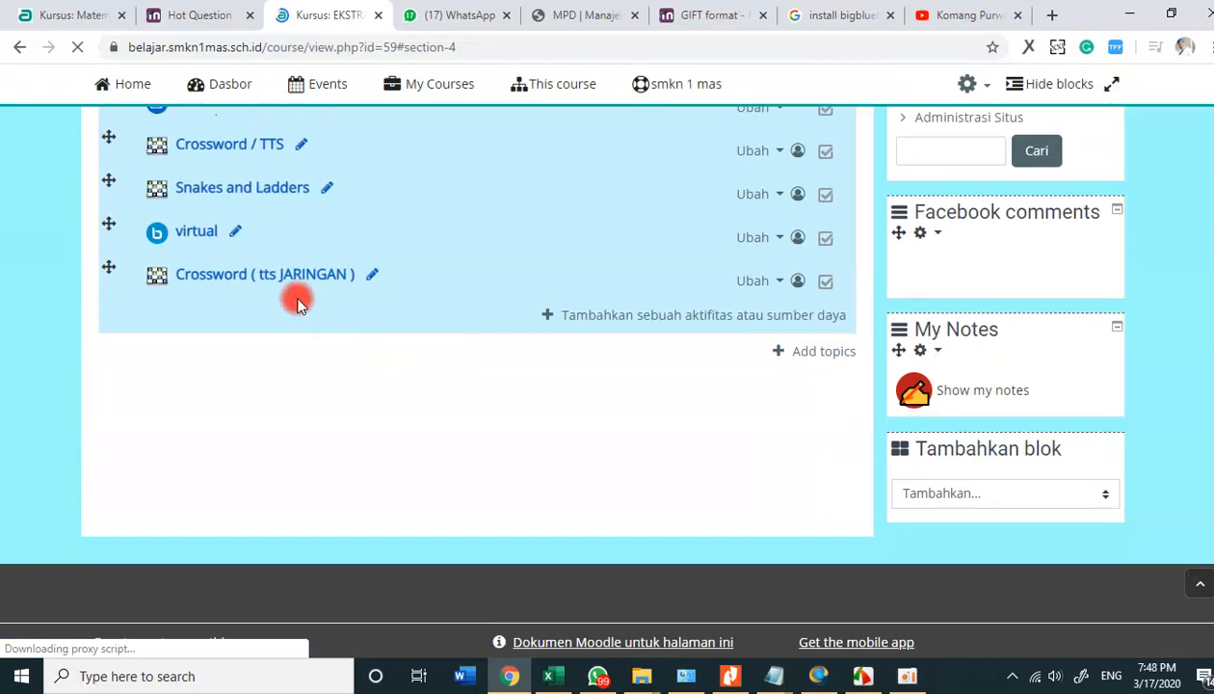
left_click(304, 281)
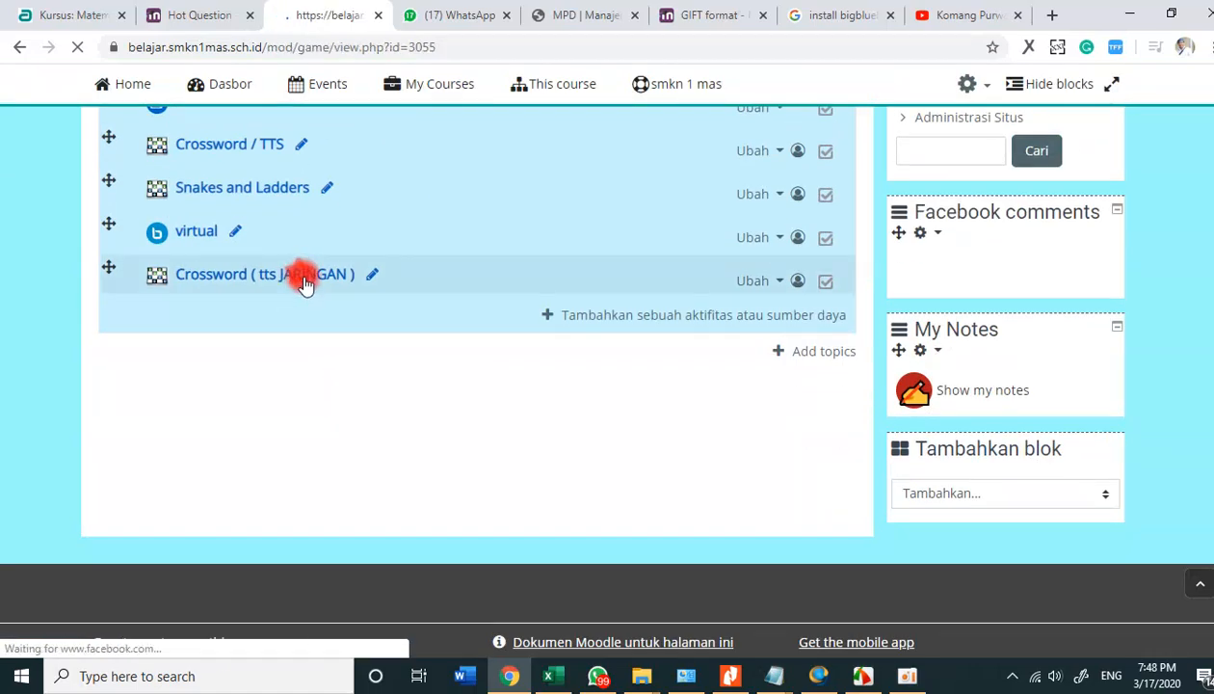
scroll(574, 317, "down", 3)
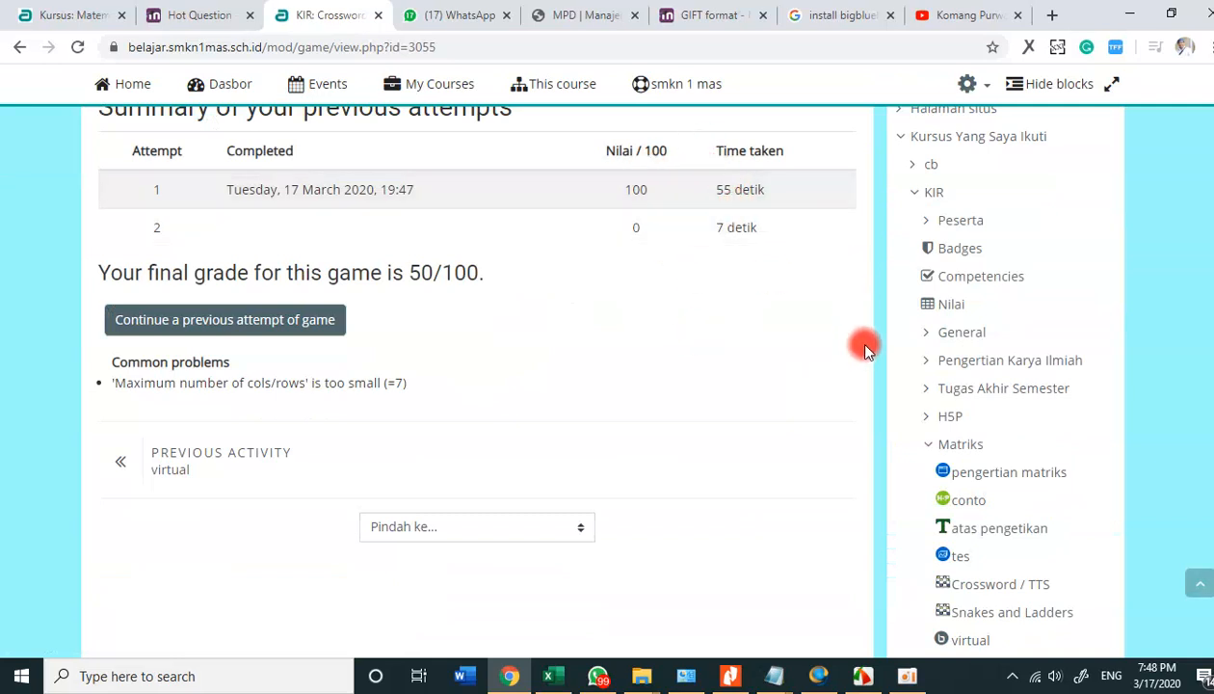
scroll(811, 307, "up", 1)
scroll(771, 318, "up", 2)
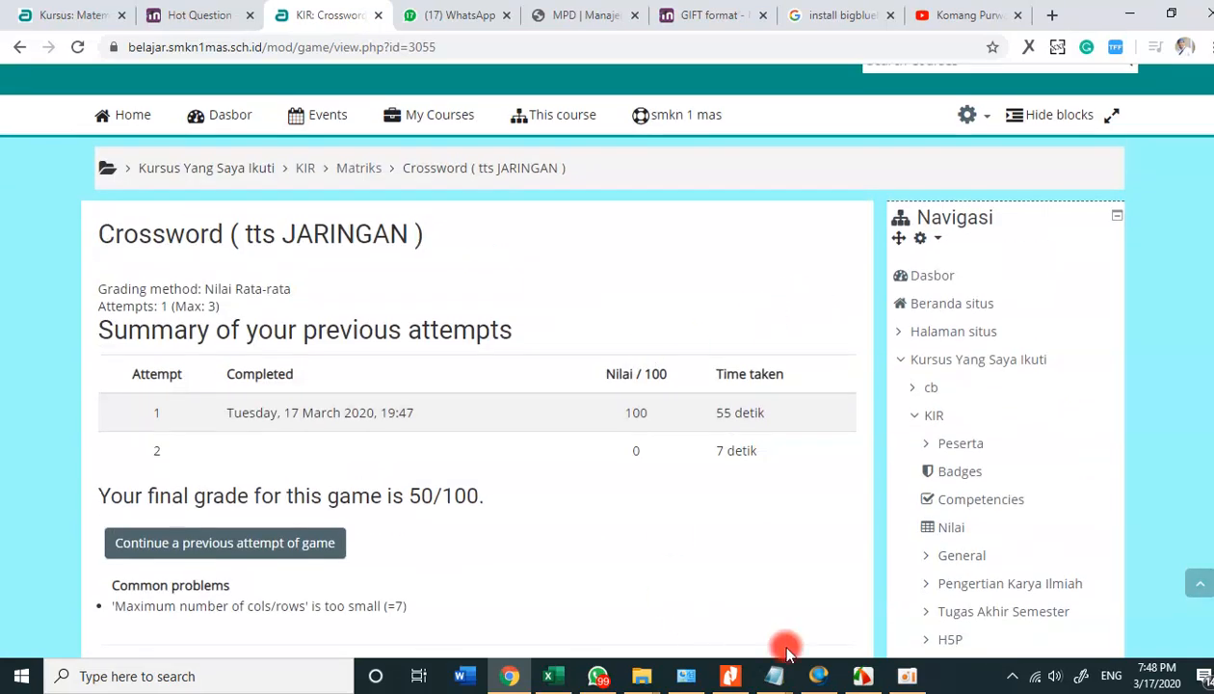